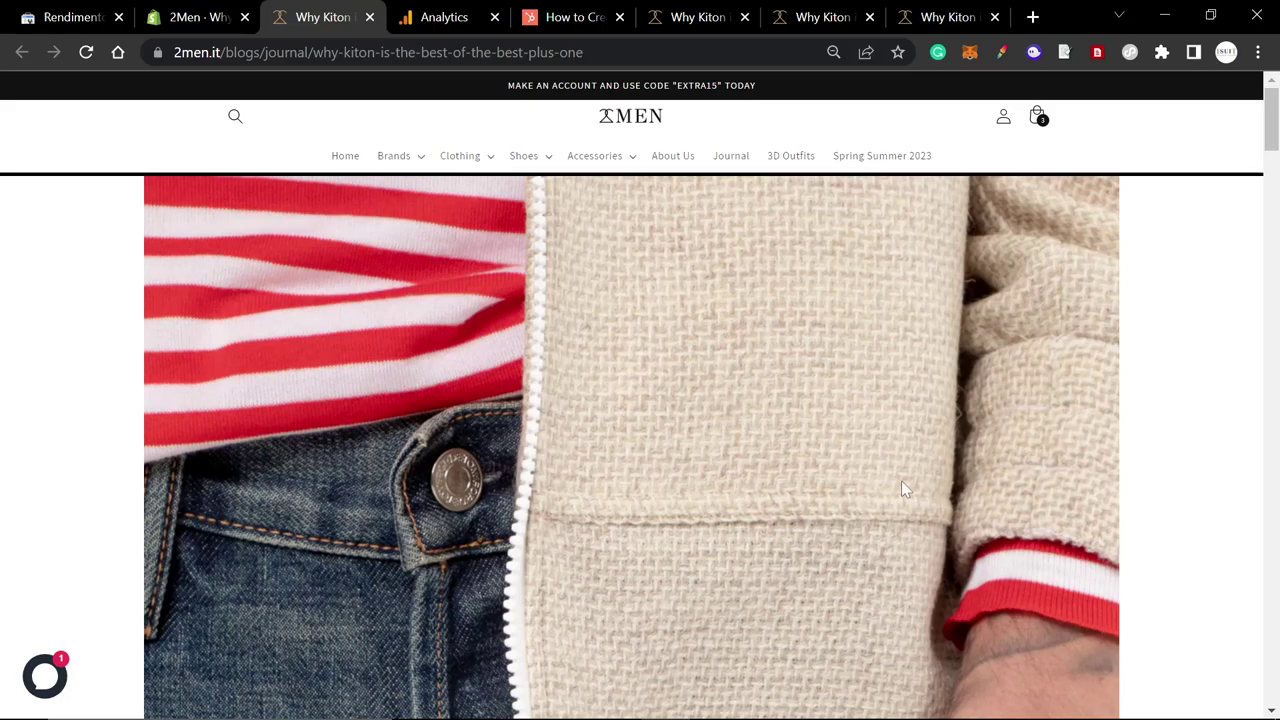
# Scroll the live Kiton post and follow the 'Is Kiton overpriced?' TOC link to its section
pyautogui.hotkey('alt', 'Tab')
pyautogui.hotkey('alt', 'Tab')
pyautogui.hotkey('alt', 'Tab')
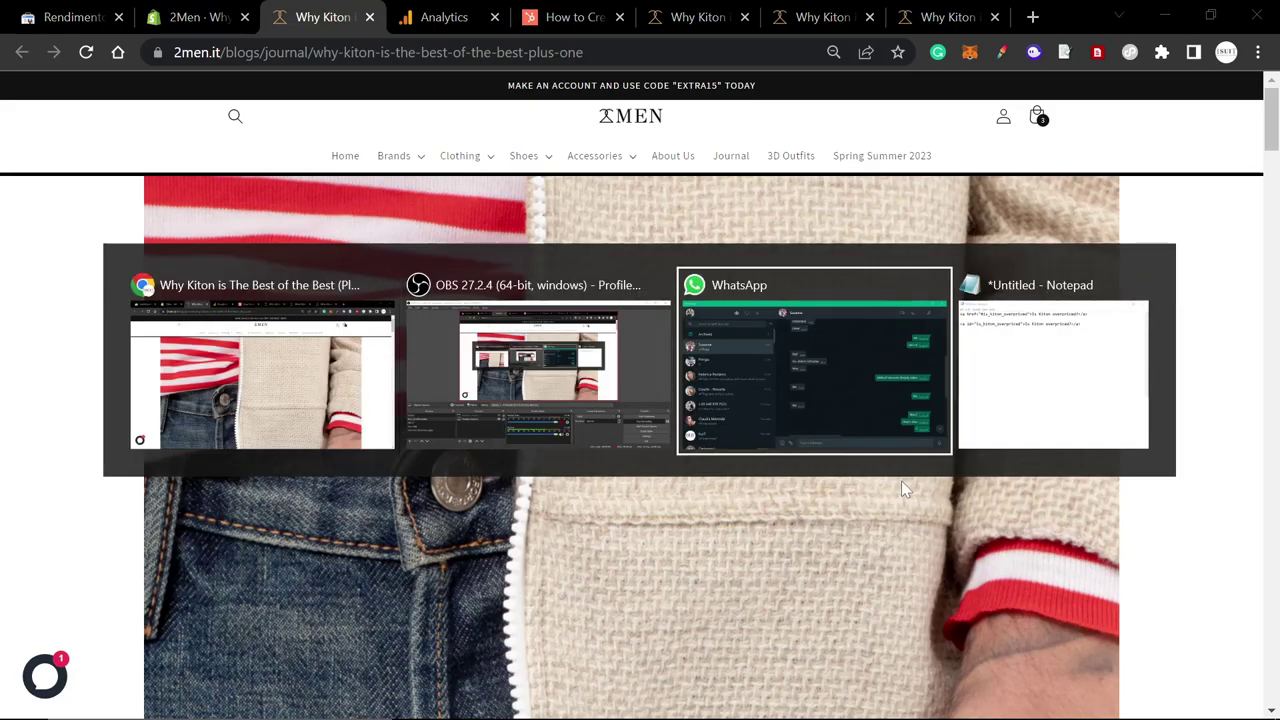
pyautogui.hotkey('alt', 'Tab')
pyautogui.scroll(-10, 620, 396)
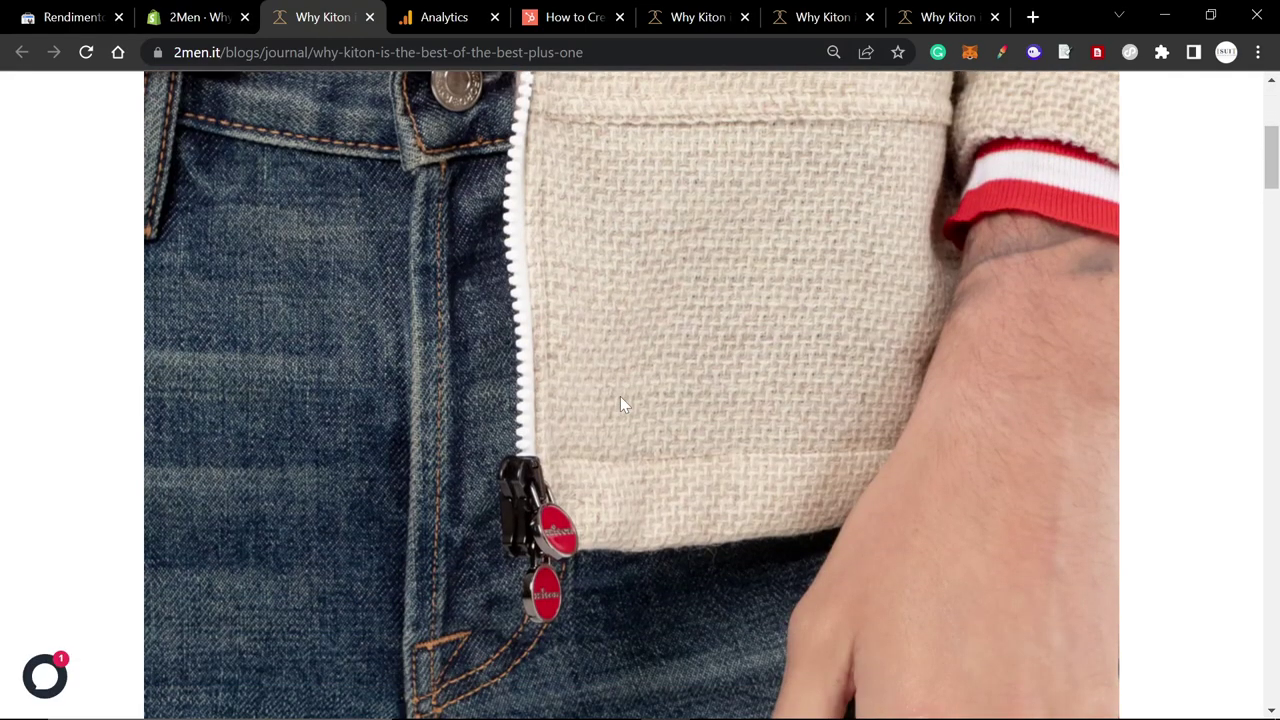
pyautogui.scroll(-12, 620, 403)
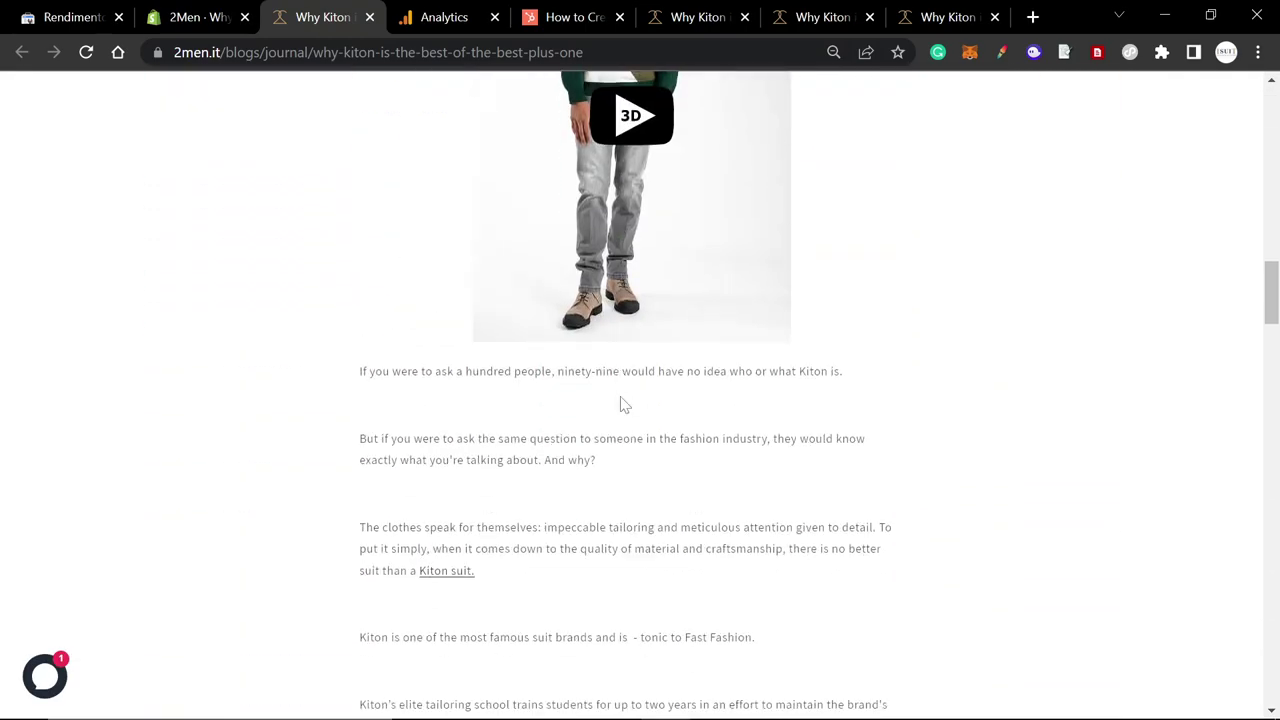
pyautogui.scroll(-6, 620, 403)
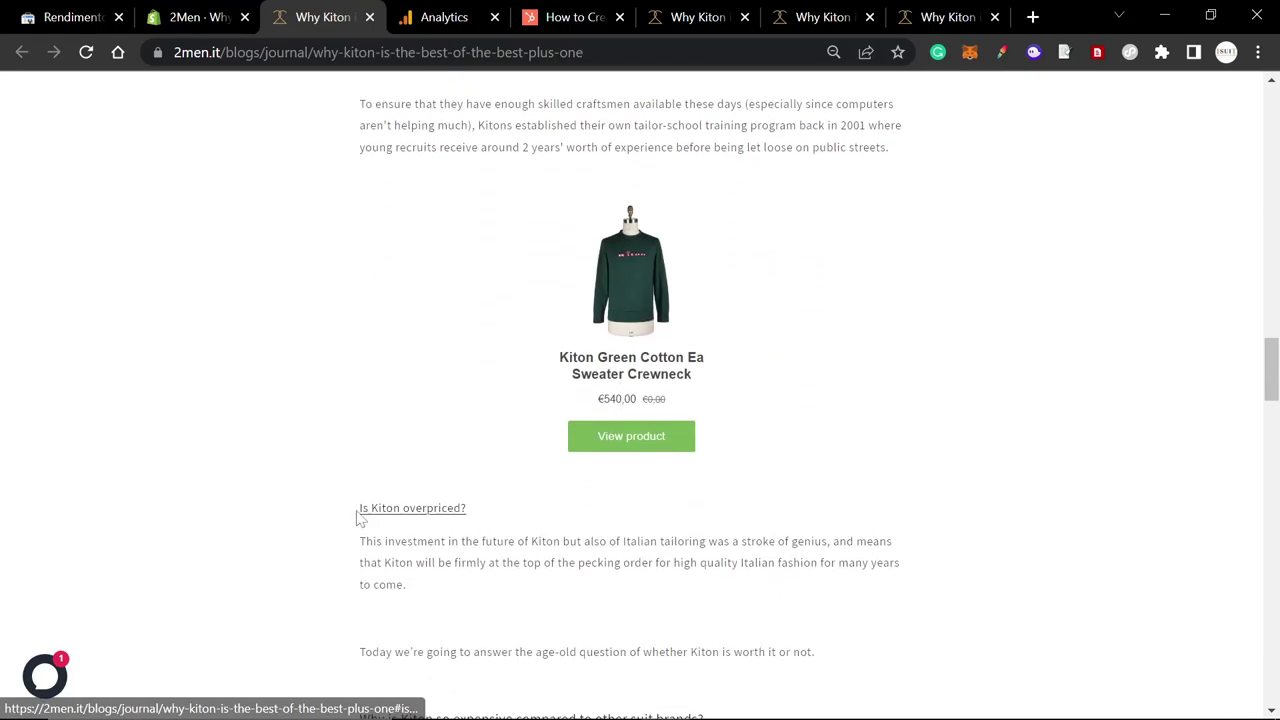
pyautogui.moveTo(358, 513); pyautogui.dragTo(492, 513)
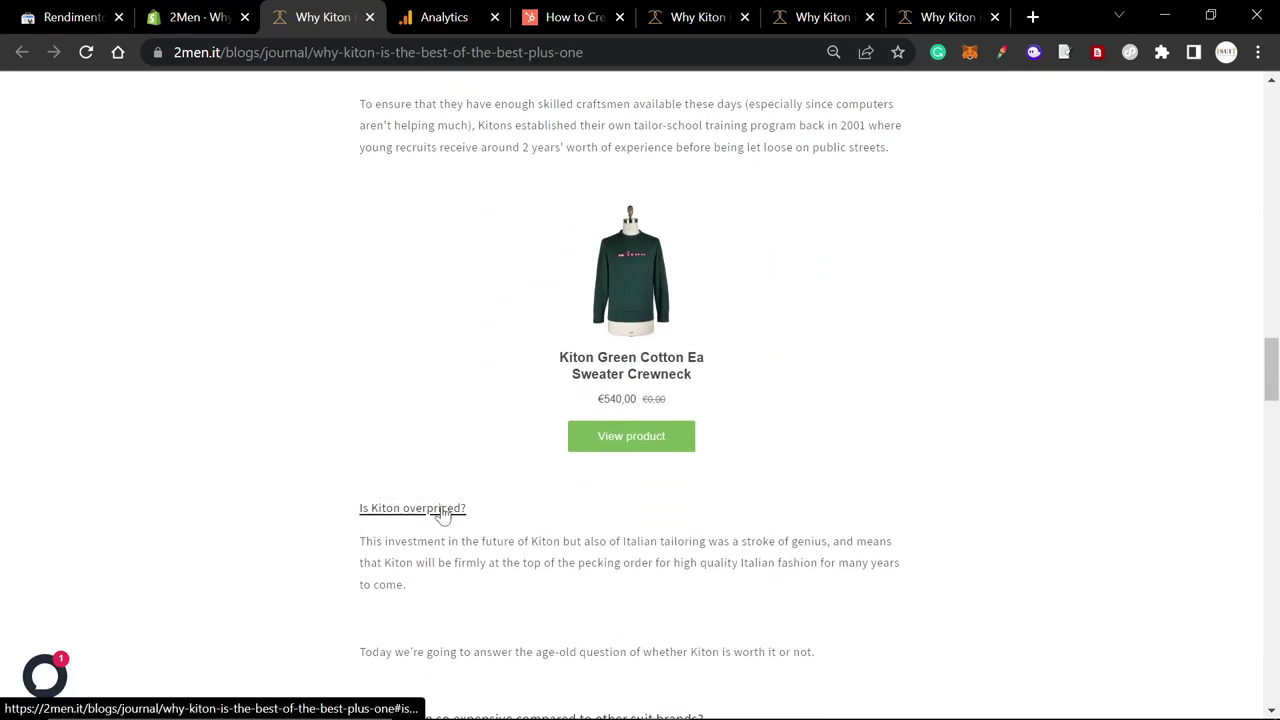
pyautogui.click(437, 510)
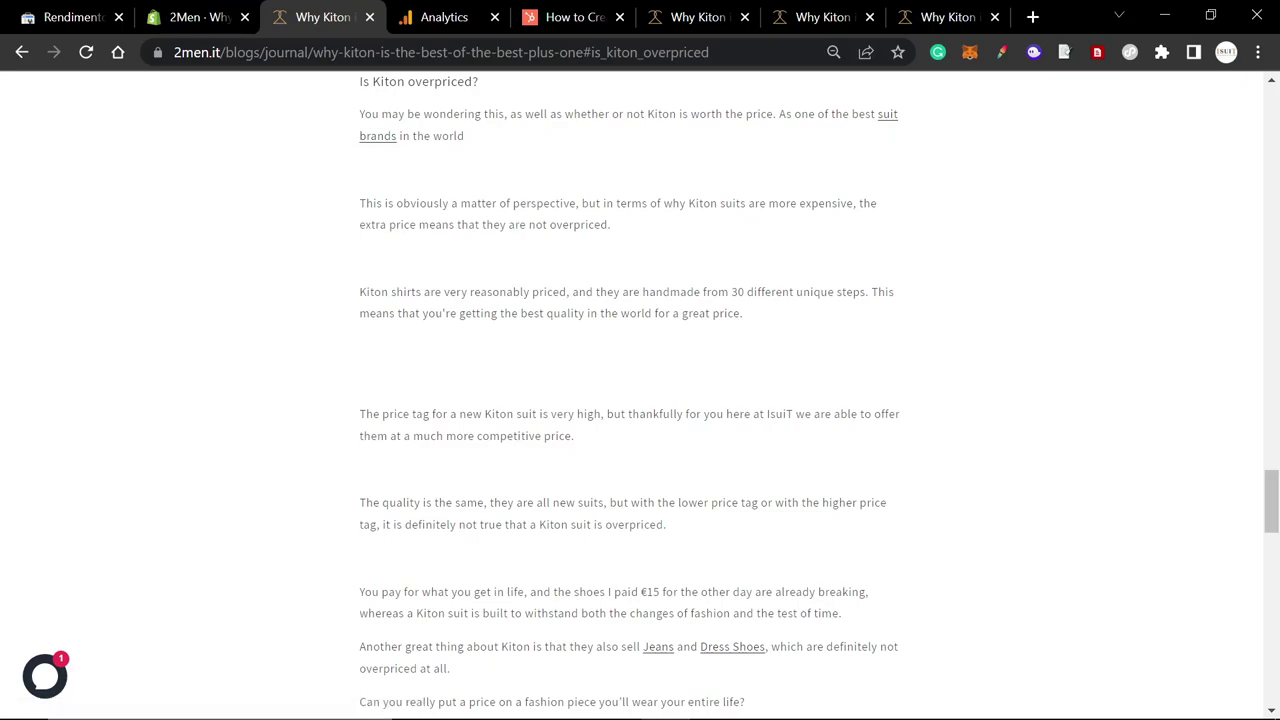
# Scroll back up and test the 'Is Kiton overpriced?' link a second time
pyautogui.scroll(2, 408, 360)
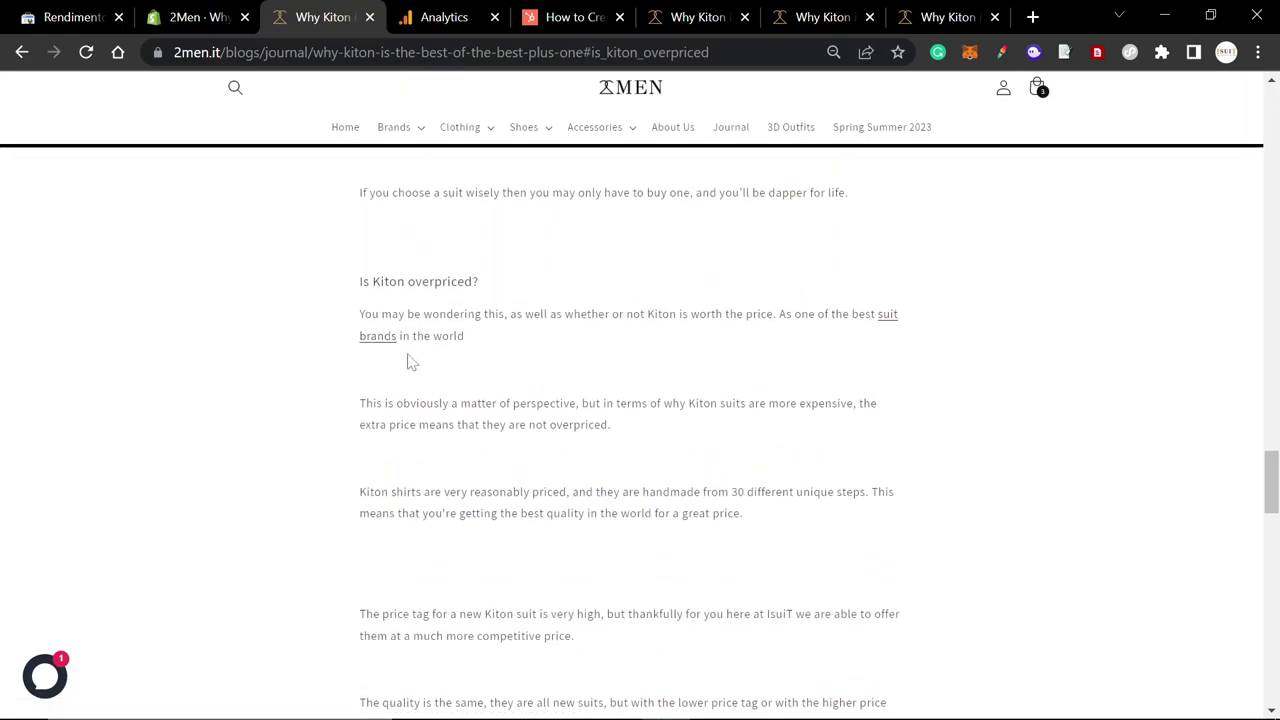
pyautogui.moveTo(356, 278); pyautogui.dragTo(490, 287)
pyautogui.click(537, 348)
pyautogui.click(506, 305)
pyautogui.scroll(8, 543, 366)
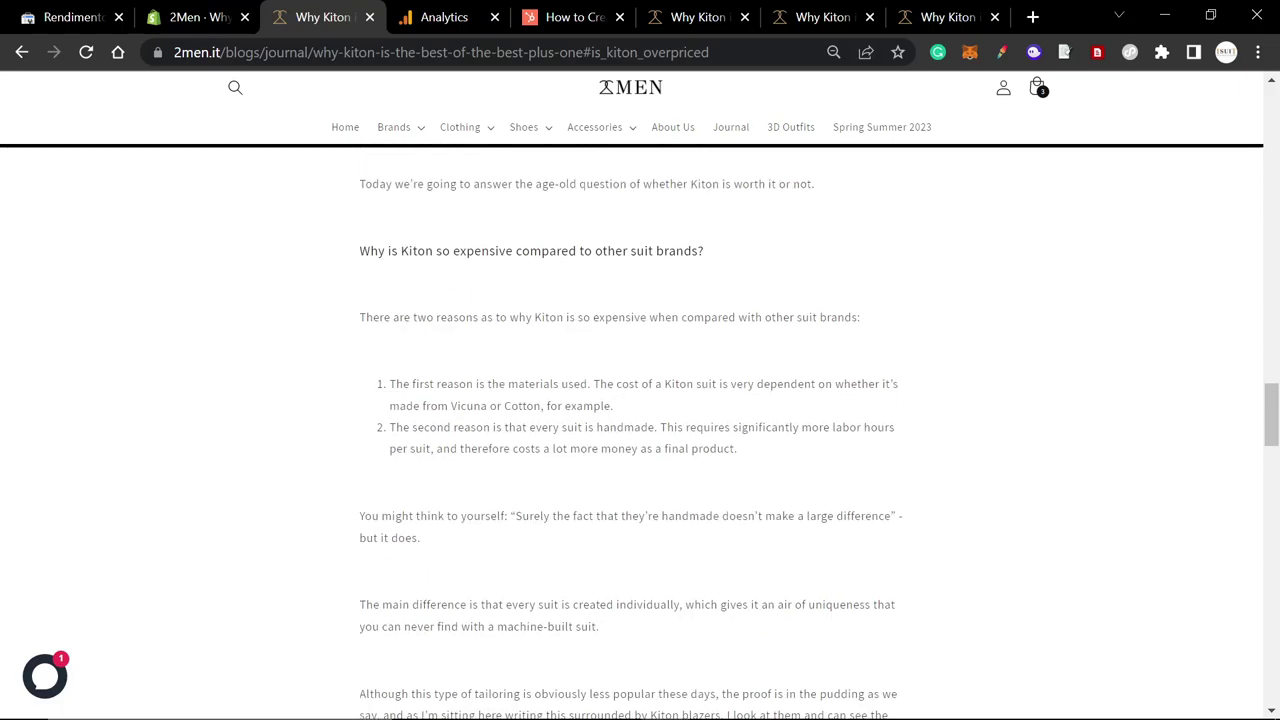
pyautogui.click(432, 343)
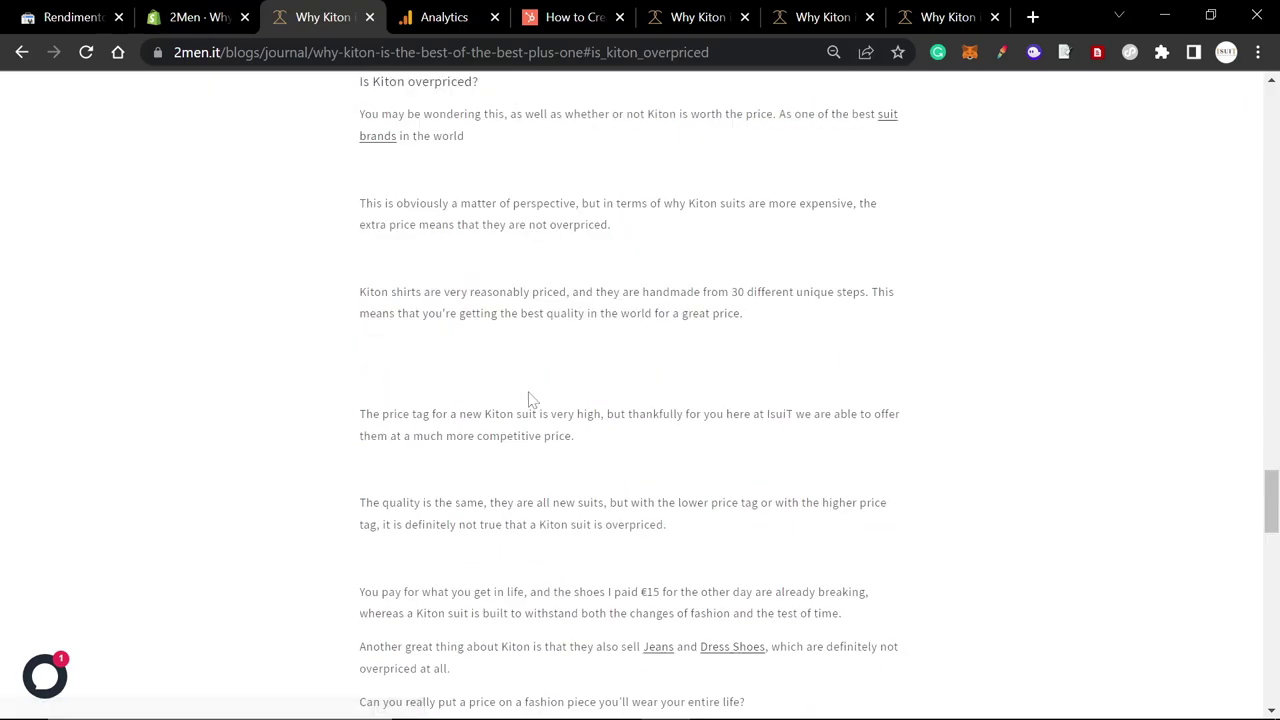
pyautogui.scroll(2, 537, 385)
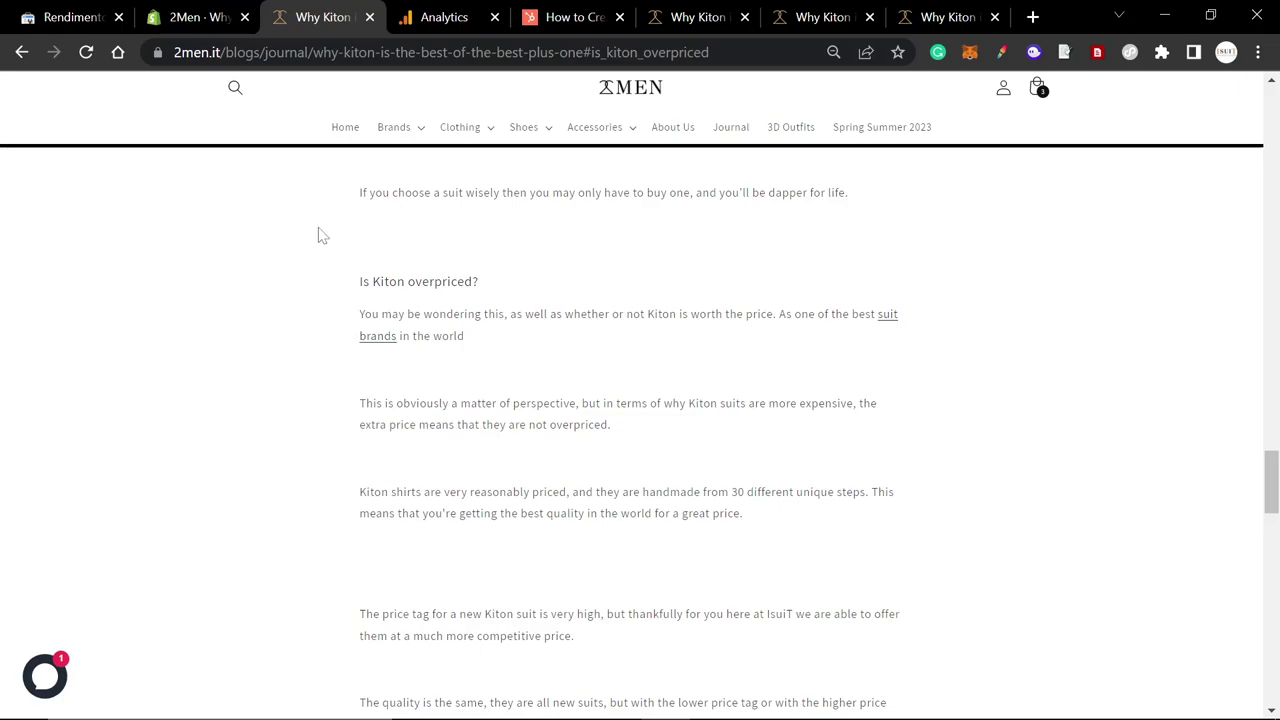
# Look over the Kiton article in the Shopify editor, then bring the Notepad draft forward
pyautogui.hotkey('ctrl', 'shift', 'Tab')
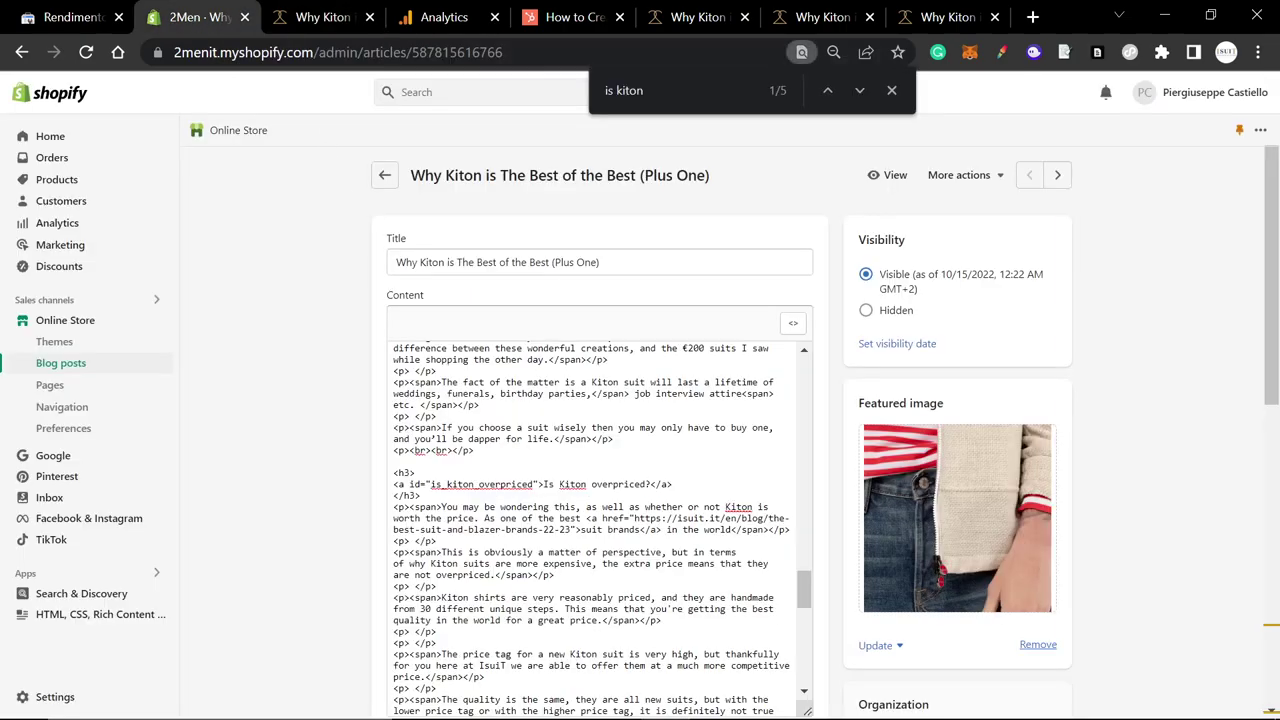
pyautogui.scroll(15, 600, 530)
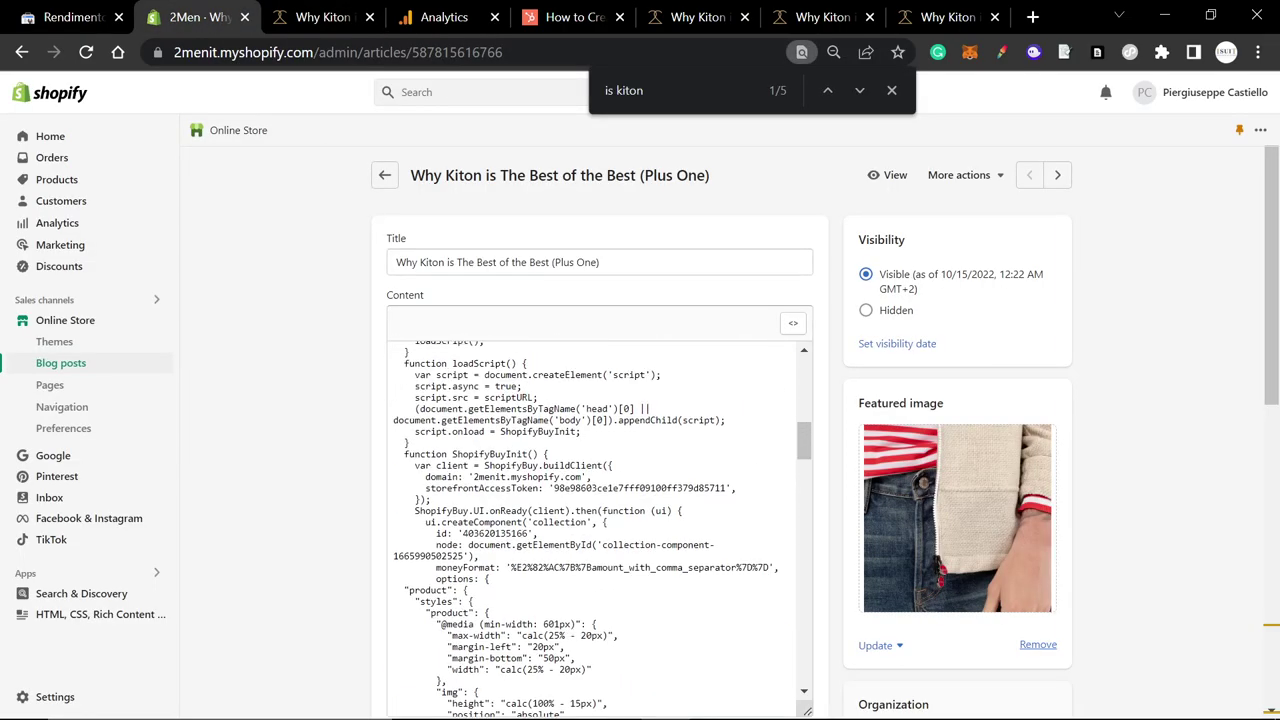
pyautogui.scroll(-10, 600, 530)
pyautogui.hotkey('alt', 'Tab')
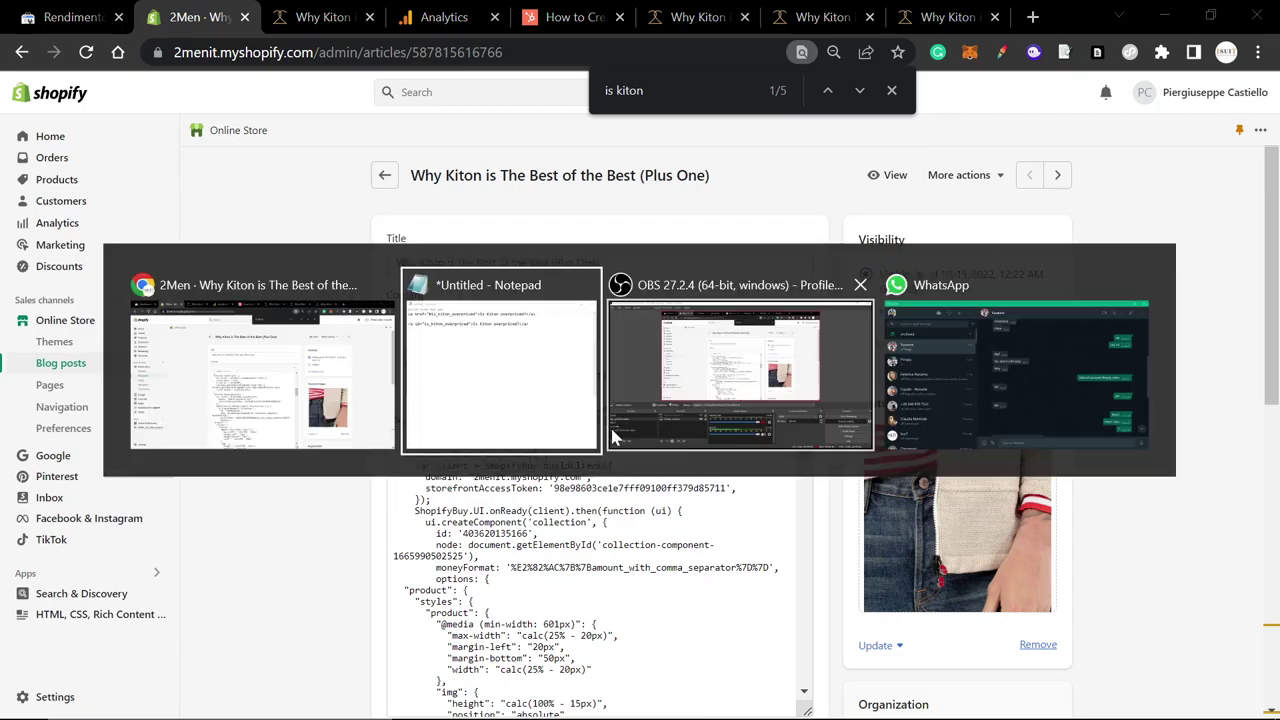
# In Notepad, copy the #is_kiton_overpriced href line and select the matching id anchor line
pyautogui.moveTo(450, 294); pyautogui.dragTo(575, 183)
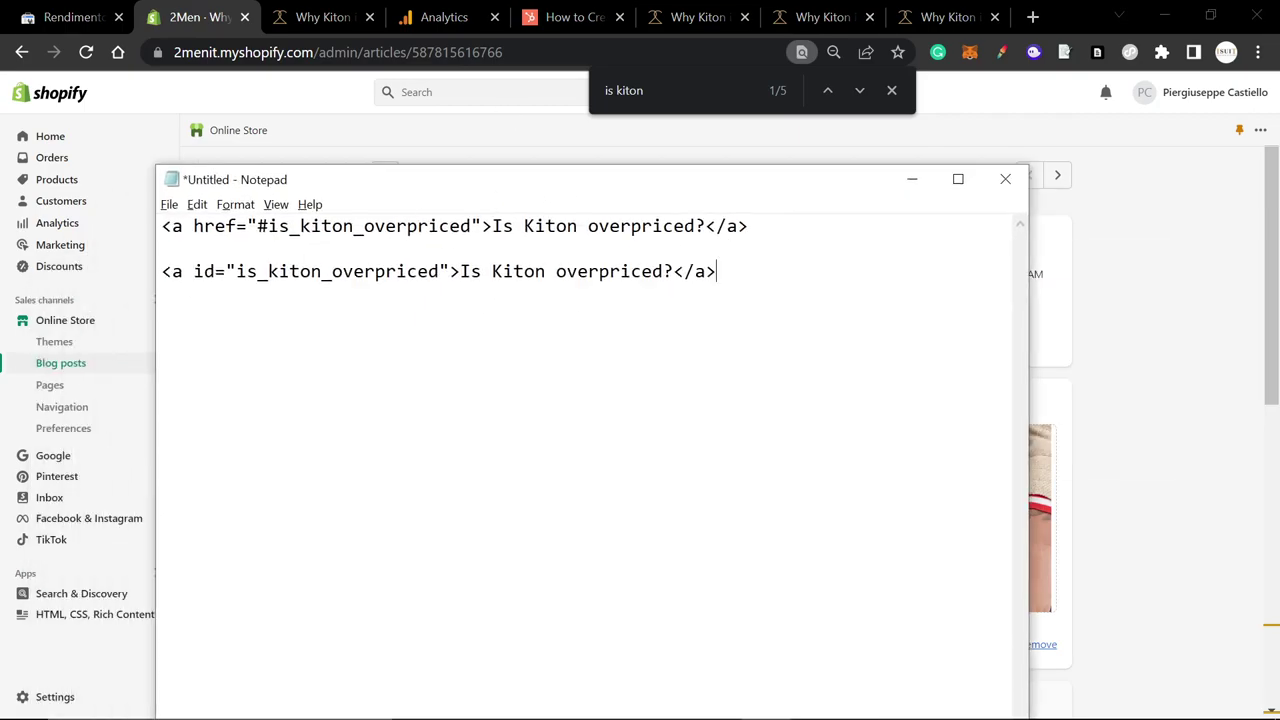
pyautogui.moveTo(162, 226)
pyautogui.mouseDown()
pyautogui.moveTo(748, 226)
pyautogui.moveTo(152, 226)
pyautogui.mouseUp()
pyautogui.hotkey('ctrl', 'c')
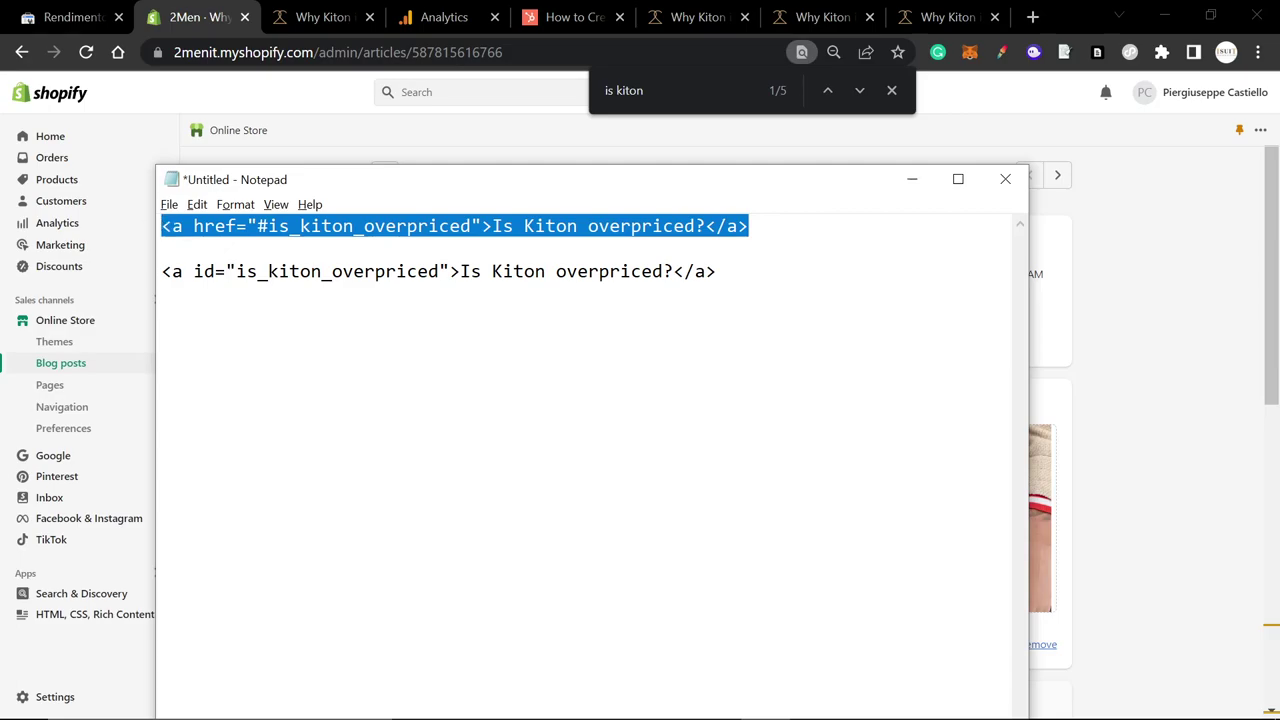
pyautogui.moveTo(716, 271); pyautogui.dragTo(148, 270)
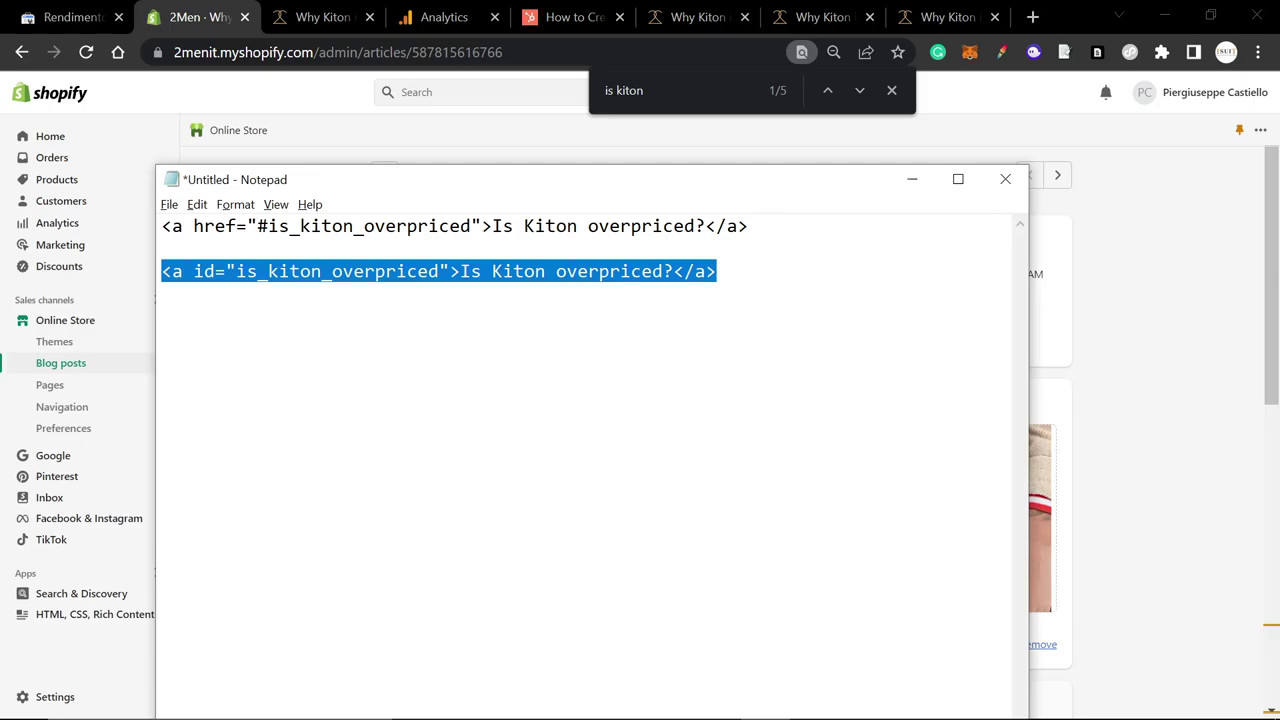
pyautogui.hotkey('alt', 'Tab')
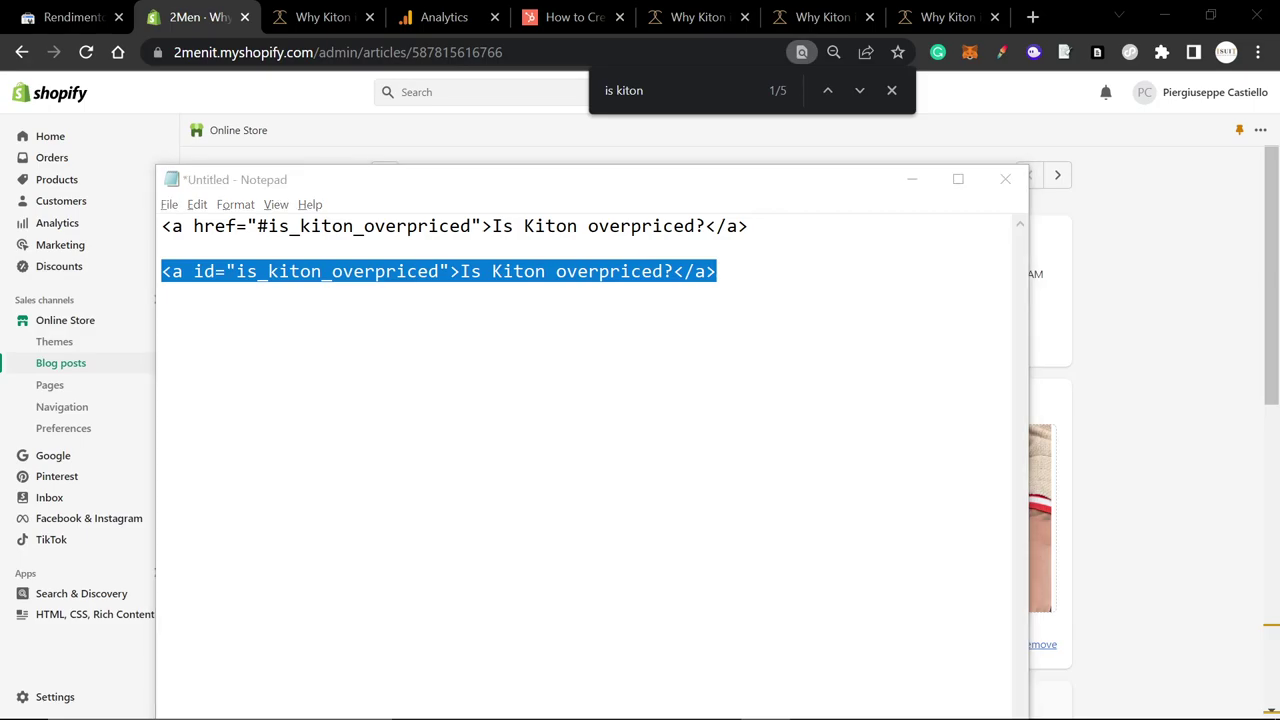
# Locate and select the <a href="#is_kiton_overpriced"> line in the article HTML, closing the find bar
pyautogui.scroll(5, 405, 318)
pyautogui.scroll(2, 600, 520)
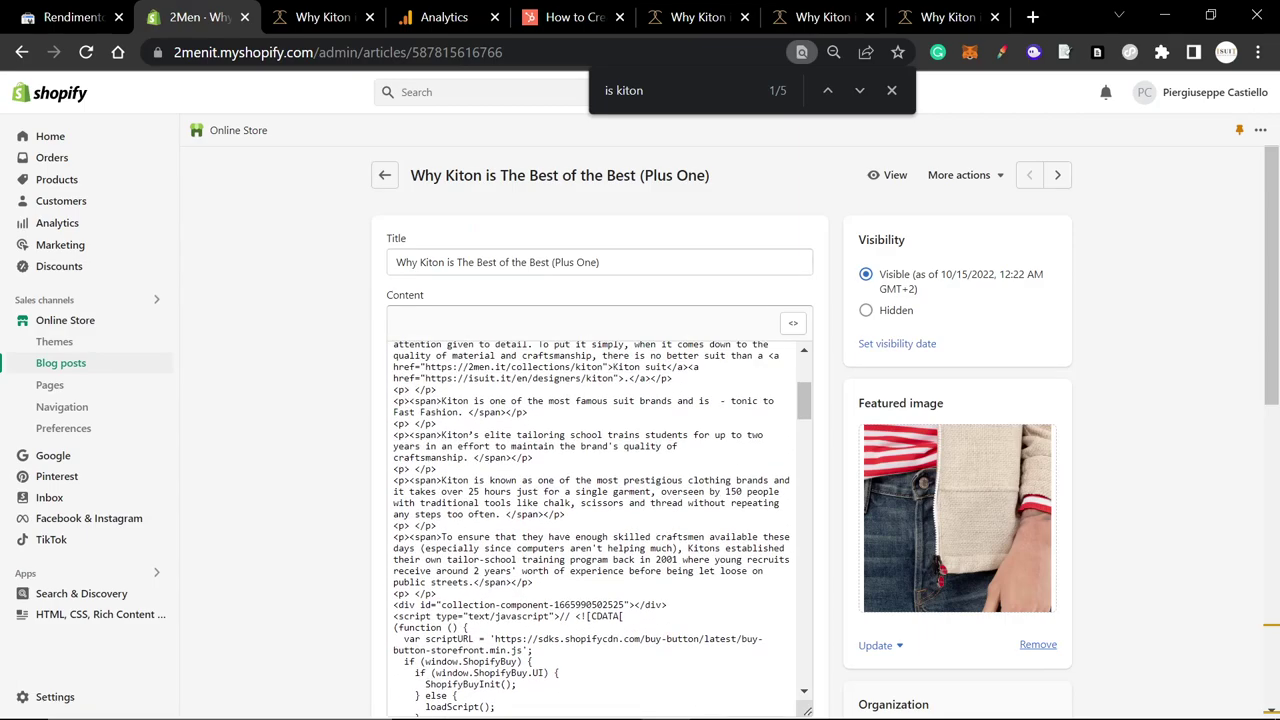
pyautogui.scroll(5, 600, 530)
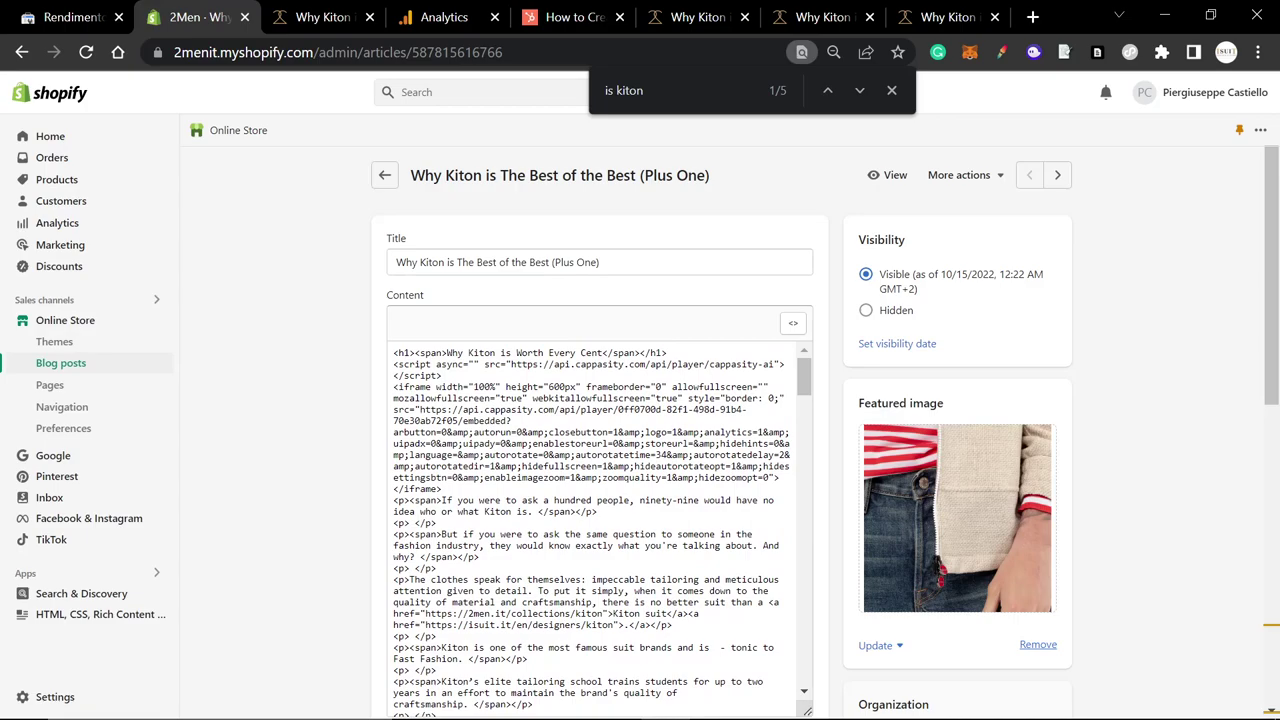
pyautogui.scroll(-6, 600, 530)
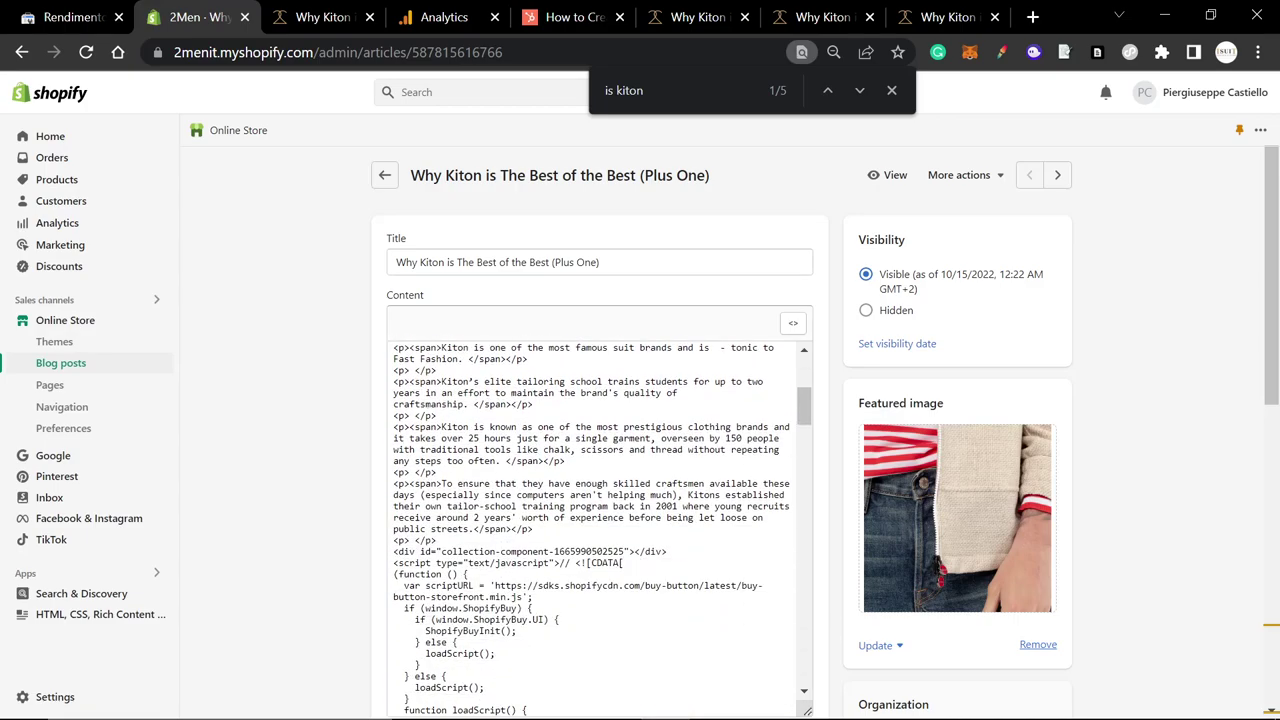
pyautogui.scroll(-12, 600, 530)
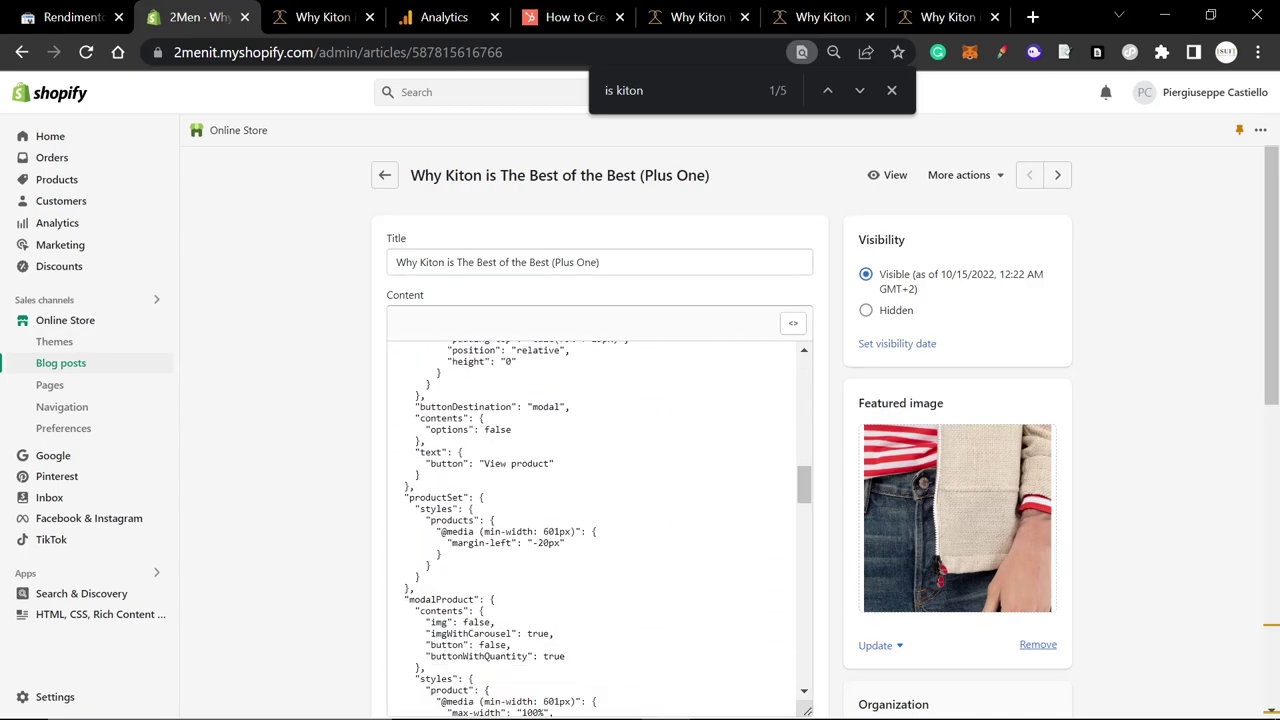
pyautogui.scroll(-6, 600, 530)
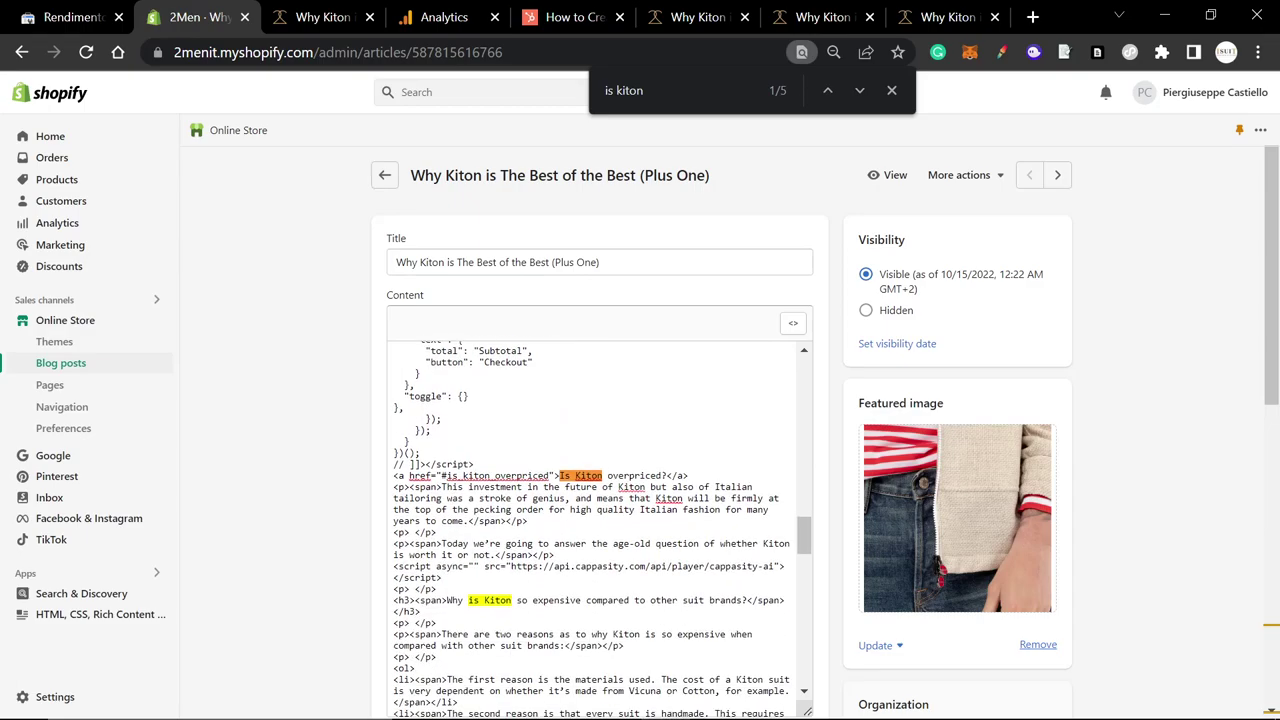
pyautogui.moveTo(688, 476); pyautogui.dragTo(383, 481)
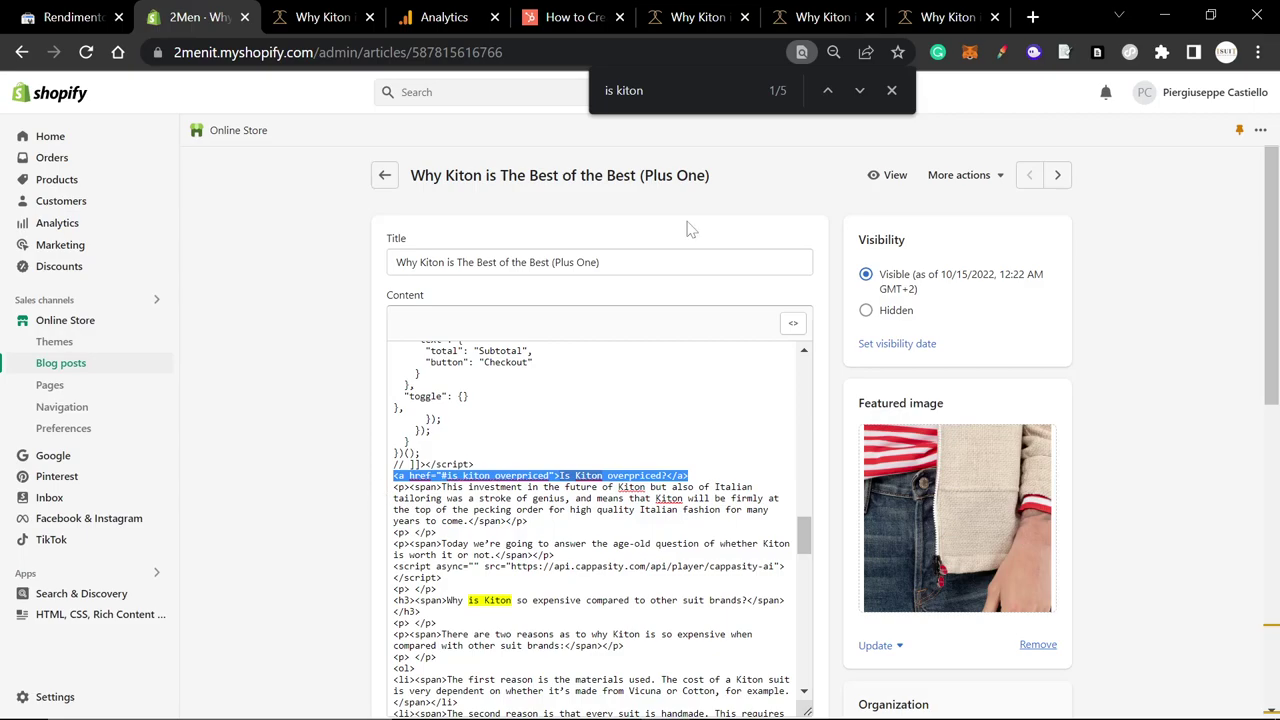
pyautogui.click(891, 90)
pyautogui.moveTo(688, 477); pyautogui.dragTo(370, 483)
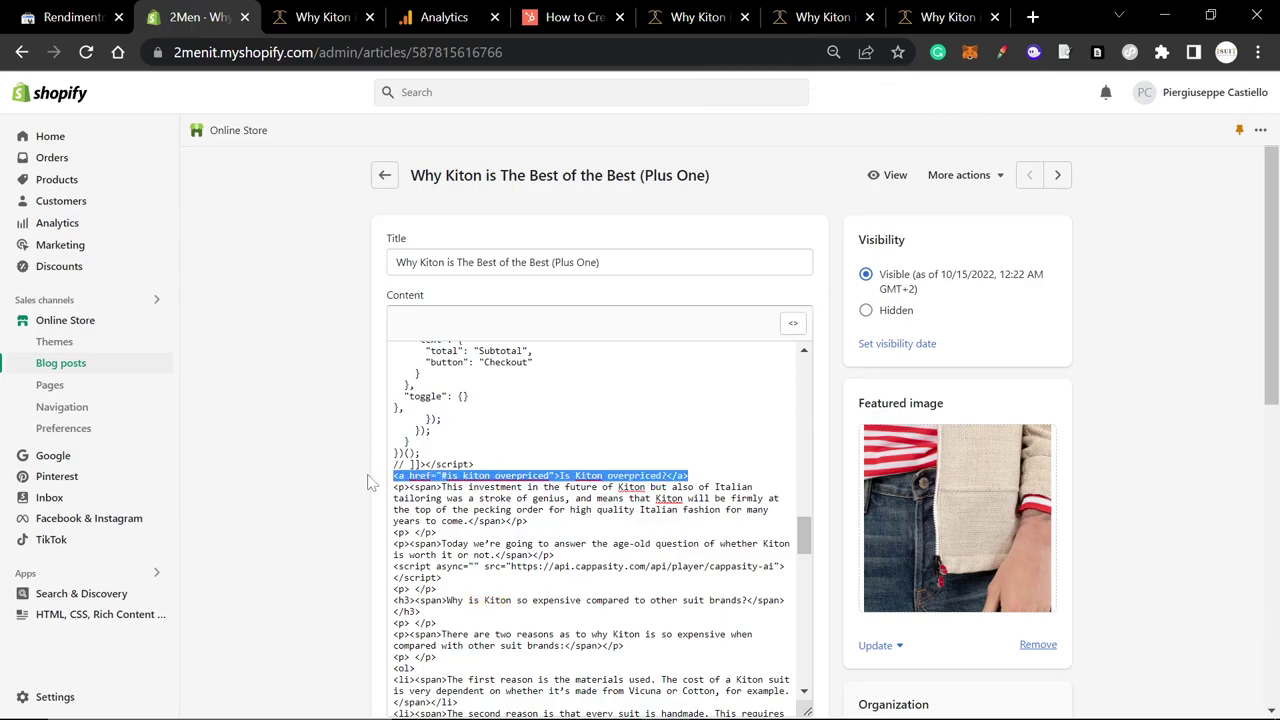
# Walk through the Notepad link line, highlighting the #is_kiton_overpriced anchor name in the href
pyautogui.hotkey('alt', 'Tab')
pyautogui.click(440, 271)
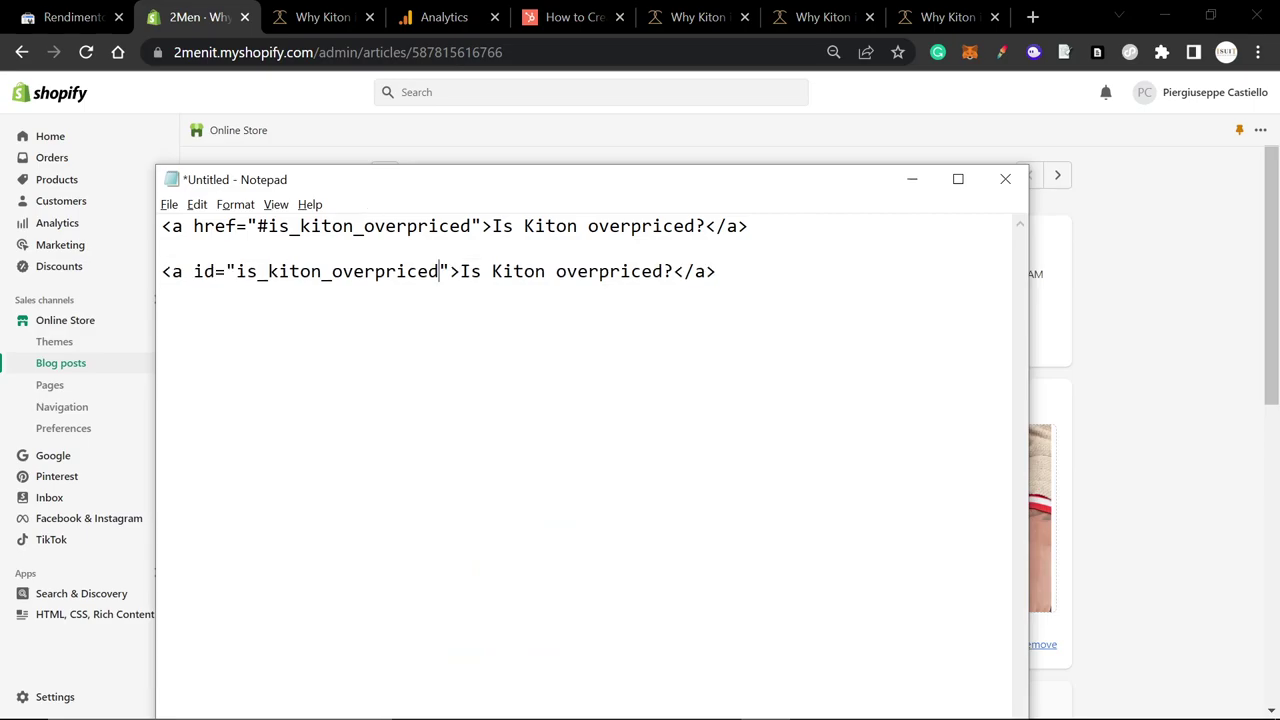
pyautogui.moveTo(172, 226); pyautogui.dragTo(257, 226)
pyautogui.click(248, 226)
pyautogui.click(471, 226)
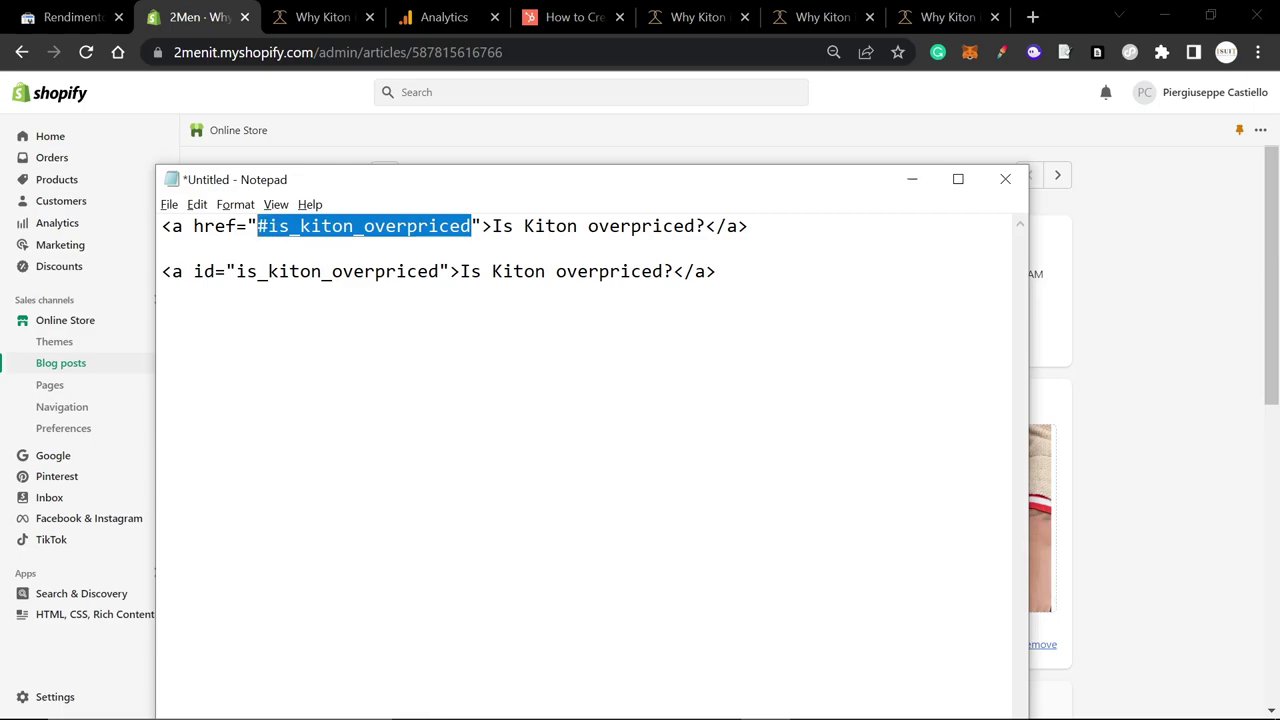
pyautogui.click(354, 226)
pyautogui.moveTo(257, 226); pyautogui.dragTo(430, 226)
pyautogui.moveTo(438, 226); pyautogui.dragTo(472, 226)
pyautogui.click(472, 226)
pyautogui.moveTo(747, 226); pyautogui.dragTo(100, 229)
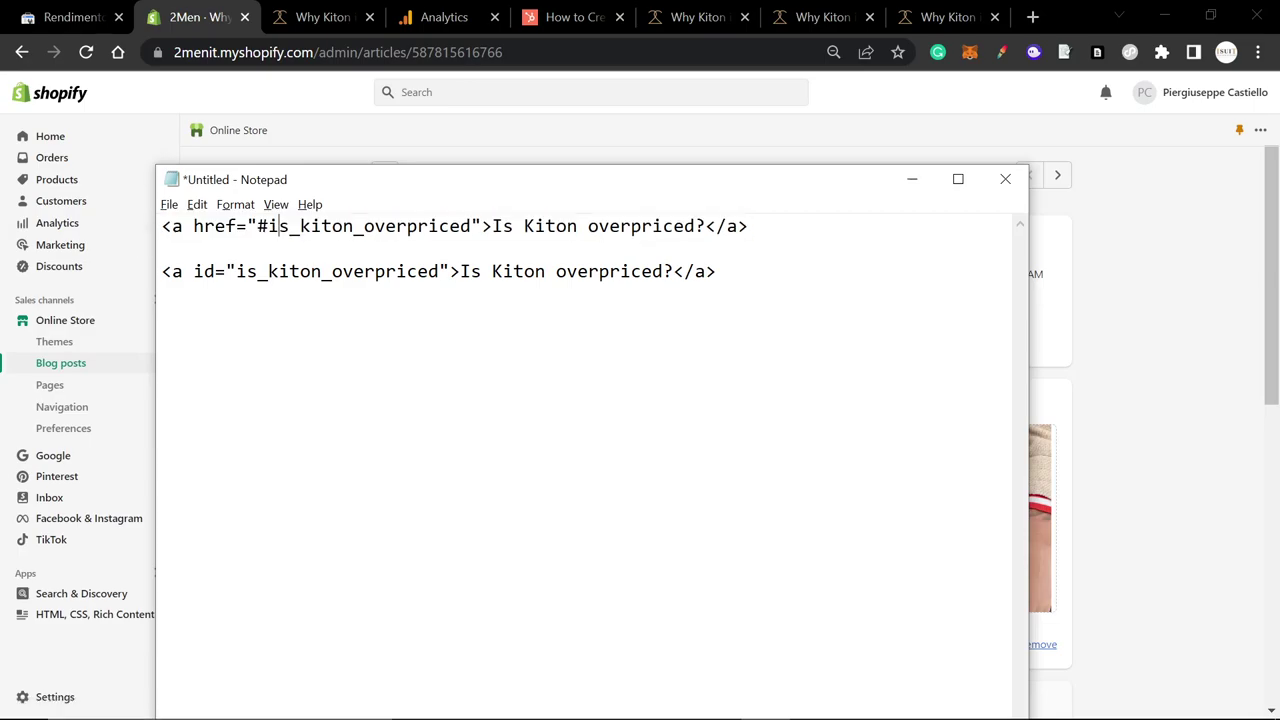
# Change the link's anchor to write_whatever_here and its text to 'Click here to jump'
pyautogui.moveTo(266, 226); pyautogui.dragTo(472, 226)
pyautogui.write('write_whate')
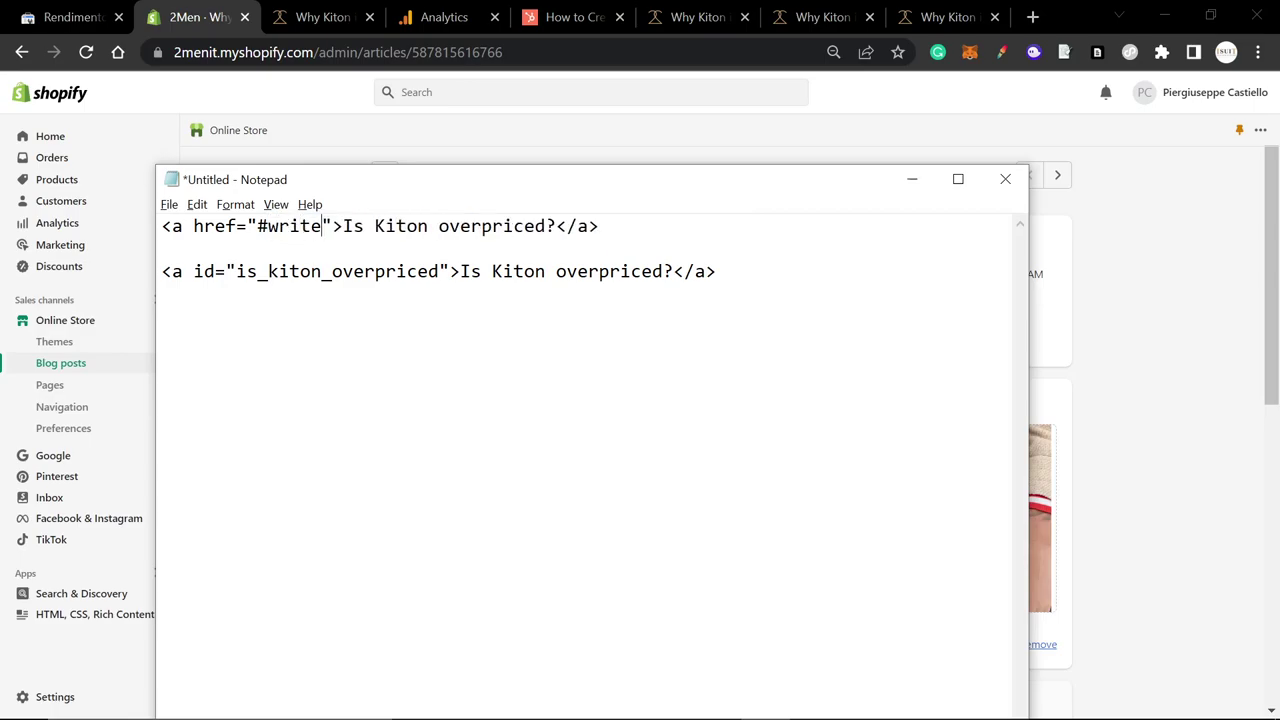
pyautogui.write('ver_here')
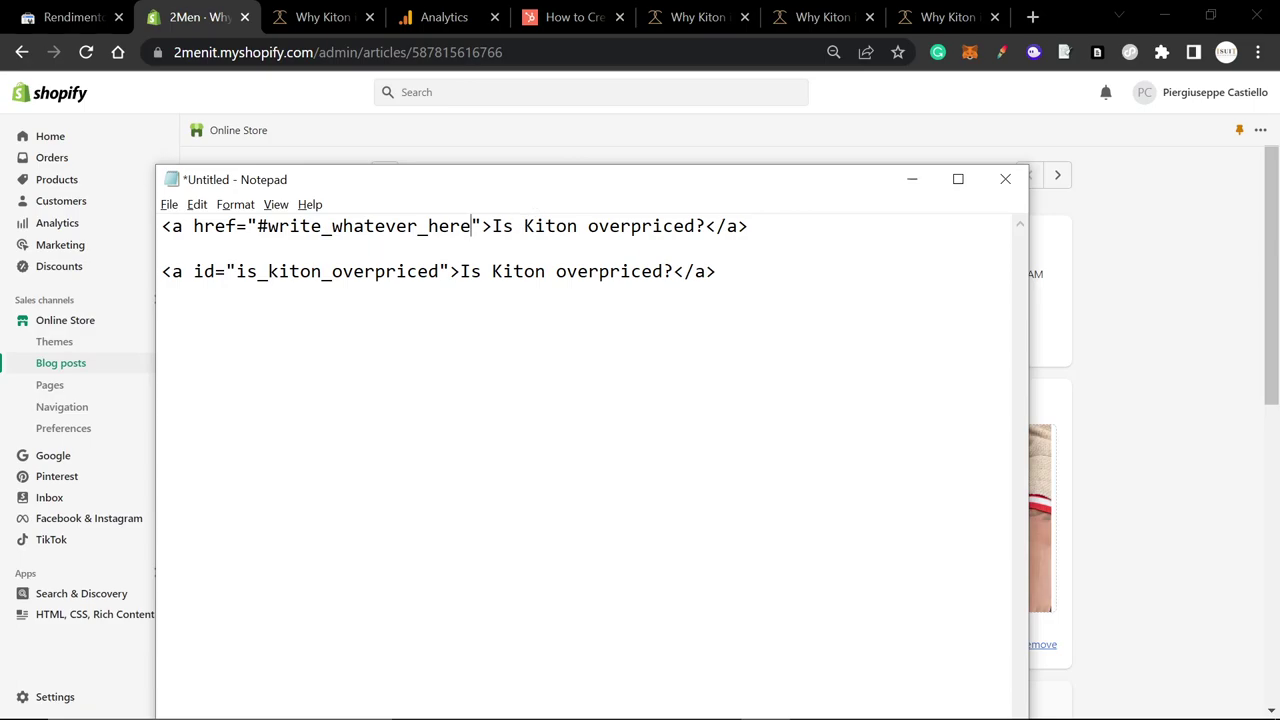
pyautogui.moveTo(492, 226); pyautogui.dragTo(706, 226)
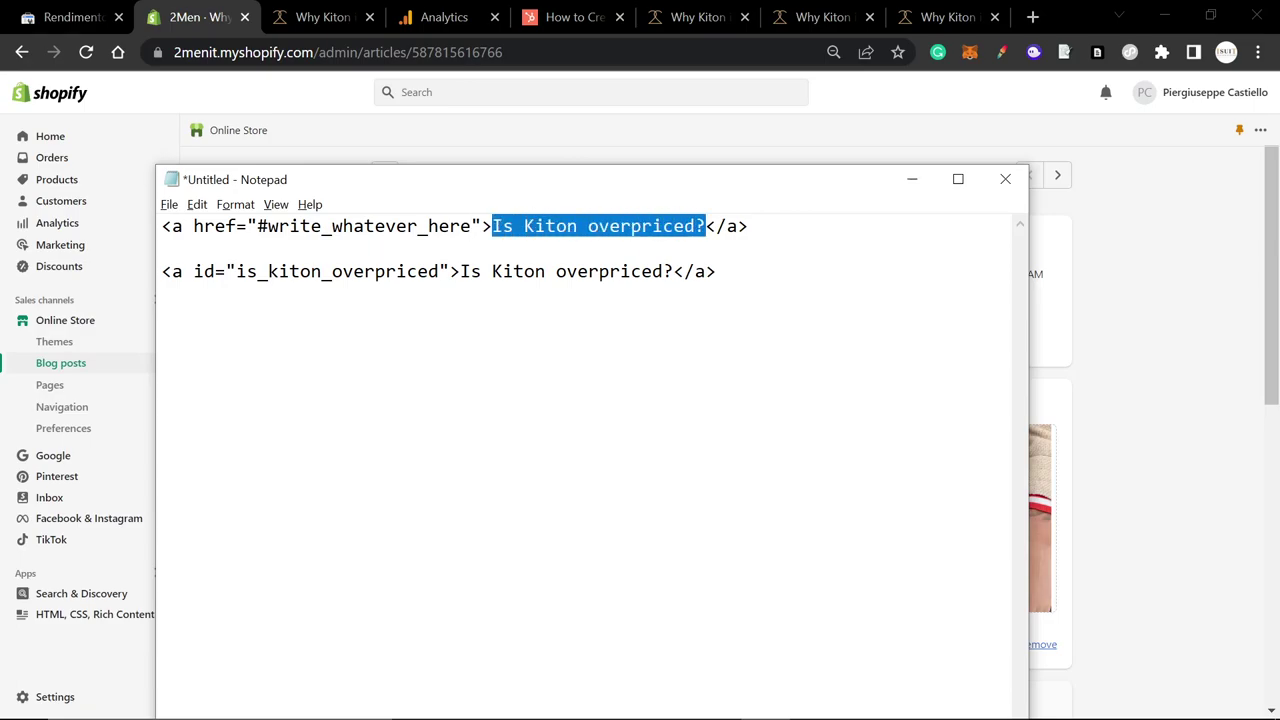
pyautogui.write('Click here to jump')
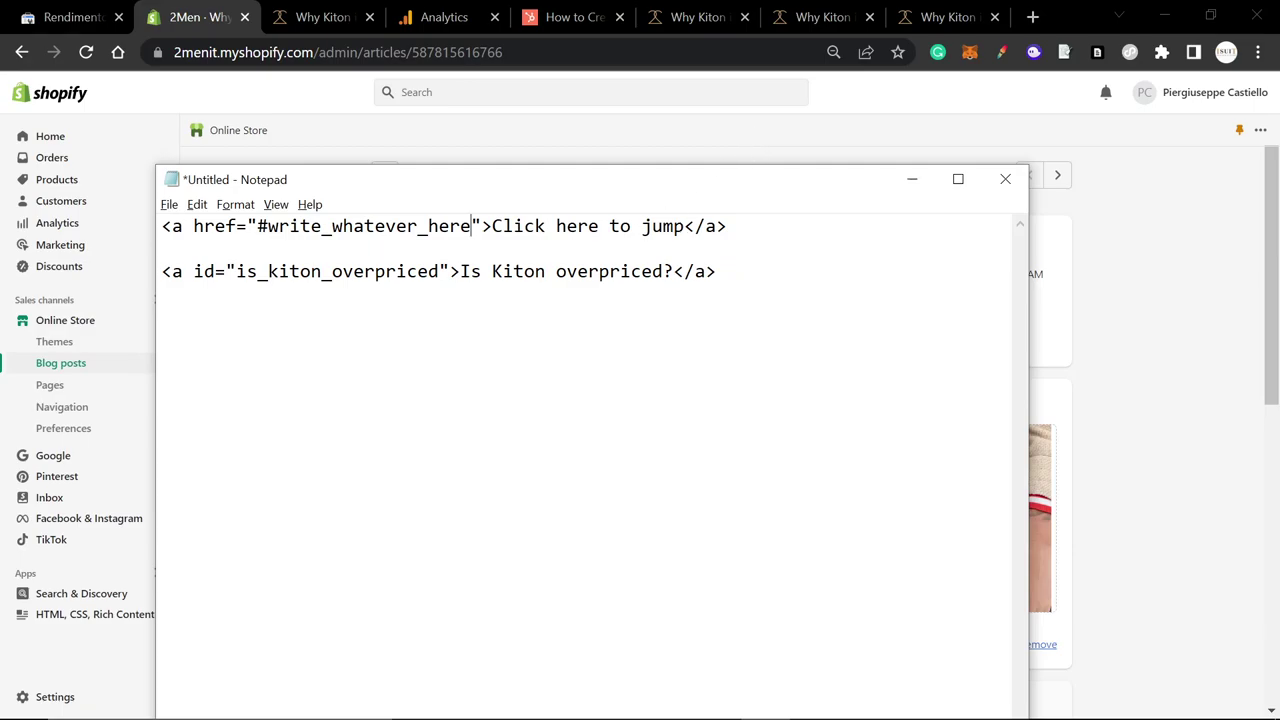
# Set the anchor line's id to write_whatever_here with text 'Welcome to part way down the page'
pyautogui.moveTo(472, 226); pyautogui.dragTo(268, 226)
pyautogui.hotkey('ctrl', 'c')
pyautogui.moveTo(440, 271); pyautogui.dragTo(236, 271)
pyautogui.hotkey('ctrl', 'v')
pyautogui.moveTo(460, 271); pyautogui.dragTo(674, 271)
pyautogui.write('Wep')
pyautogui.press('BackSpace')
pyautogui.write('lcome to part')
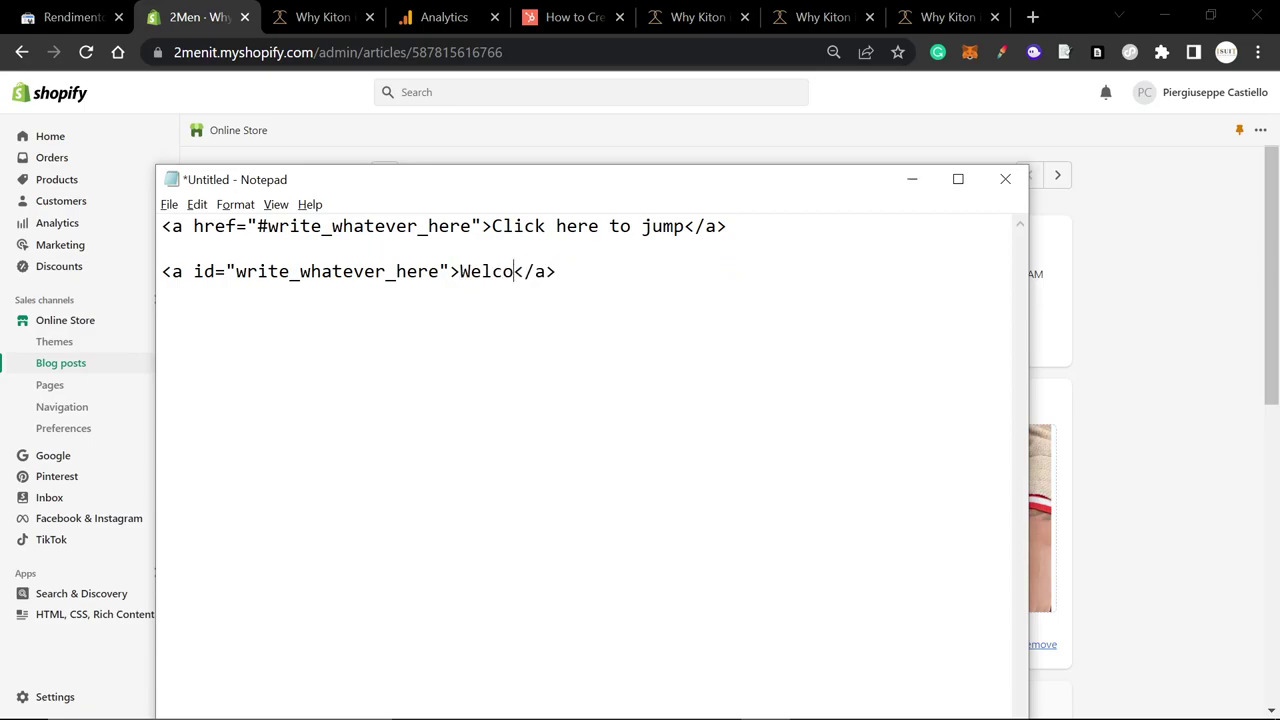
pyautogui.write(' way down the page')
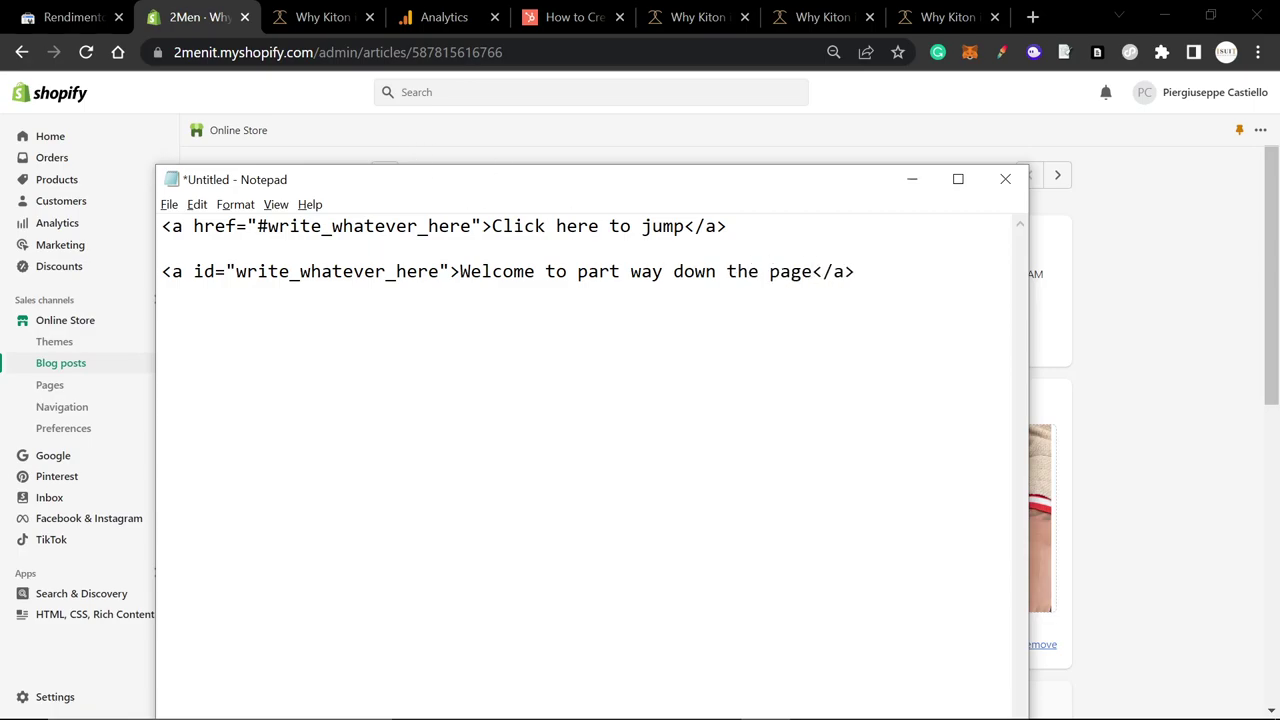
# Paste the 'Click here to jump' link over the old link in the Shopify article HTML
pyautogui.moveTo(726, 226); pyautogui.dragTo(162, 226)
pyautogui.hotkey('ctrl', 'c')
pyautogui.hotkey('alt', 'Tab')
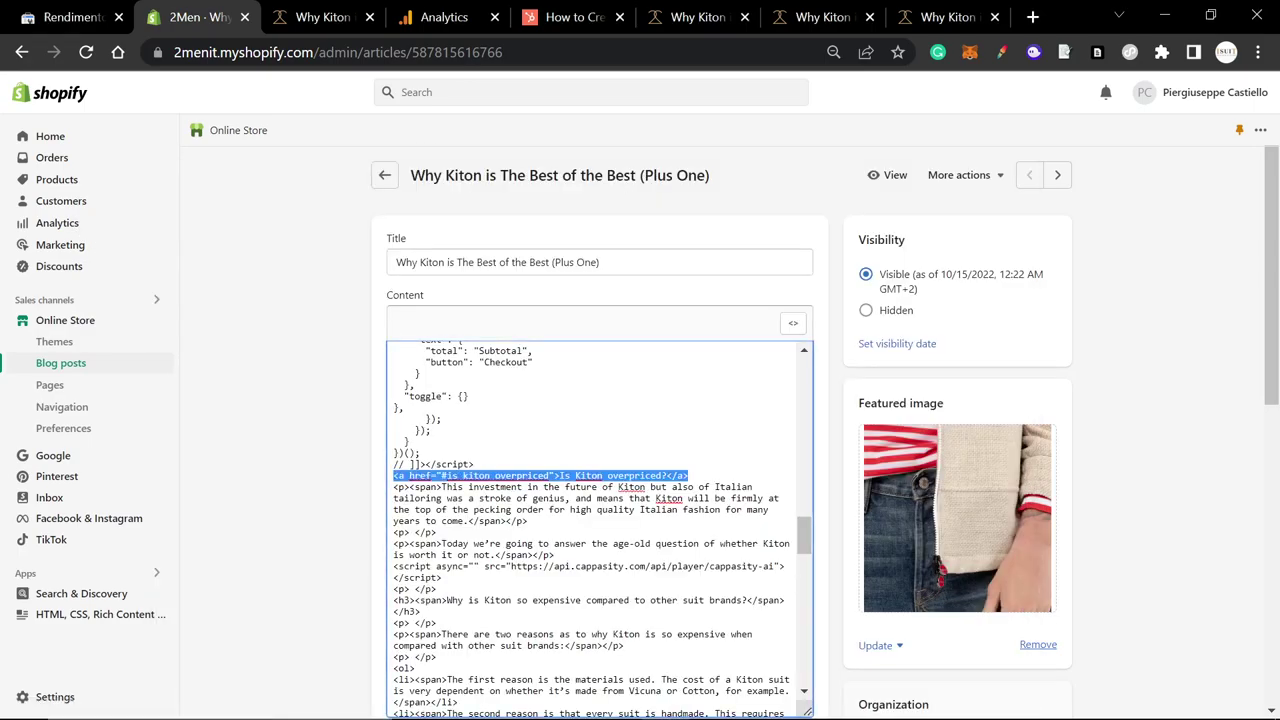
pyautogui.hotkey('ctrl', 'v')
pyautogui.press('Return')
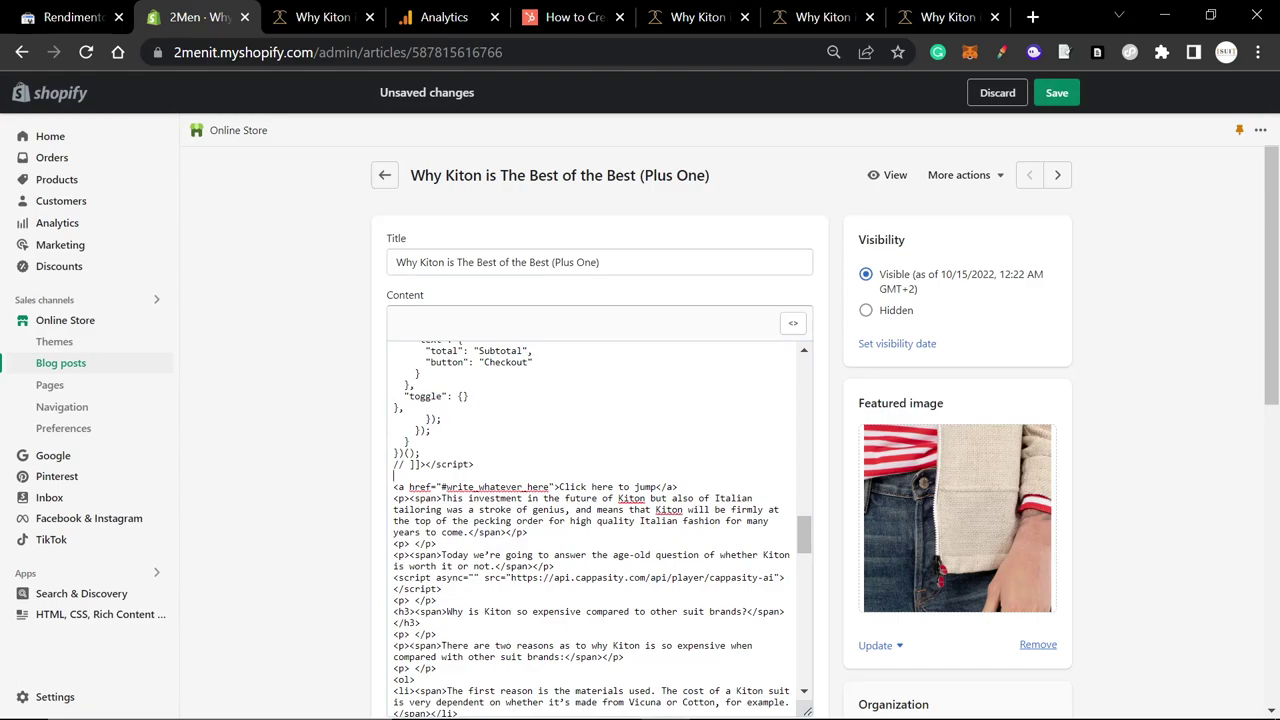
# Replace the 'Is Kiton overpriced?' anchor line in the HTML with the Welcome anchor
pyautogui.hotkey('alt', 'Tab')
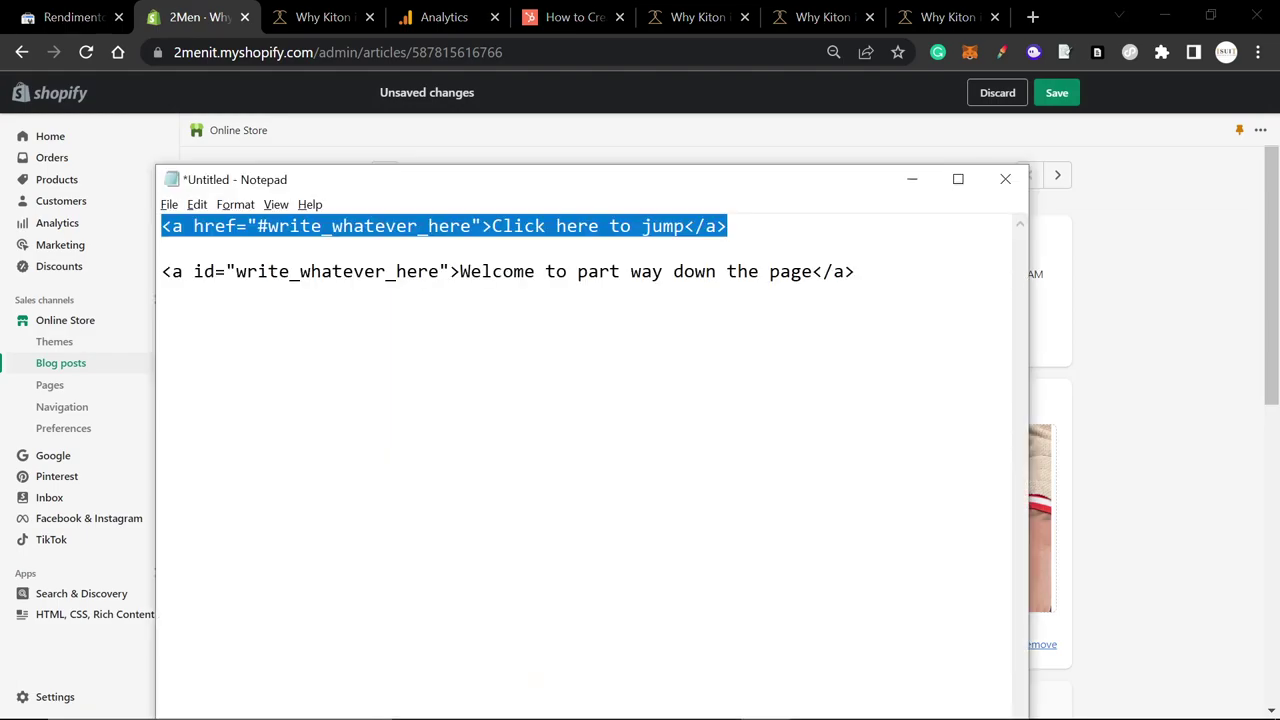
pyautogui.moveTo(855, 271); pyautogui.dragTo(162, 271)
pyautogui.hotkey('alt', 'Tab')
pyautogui.scroll(-5, 598, 528)
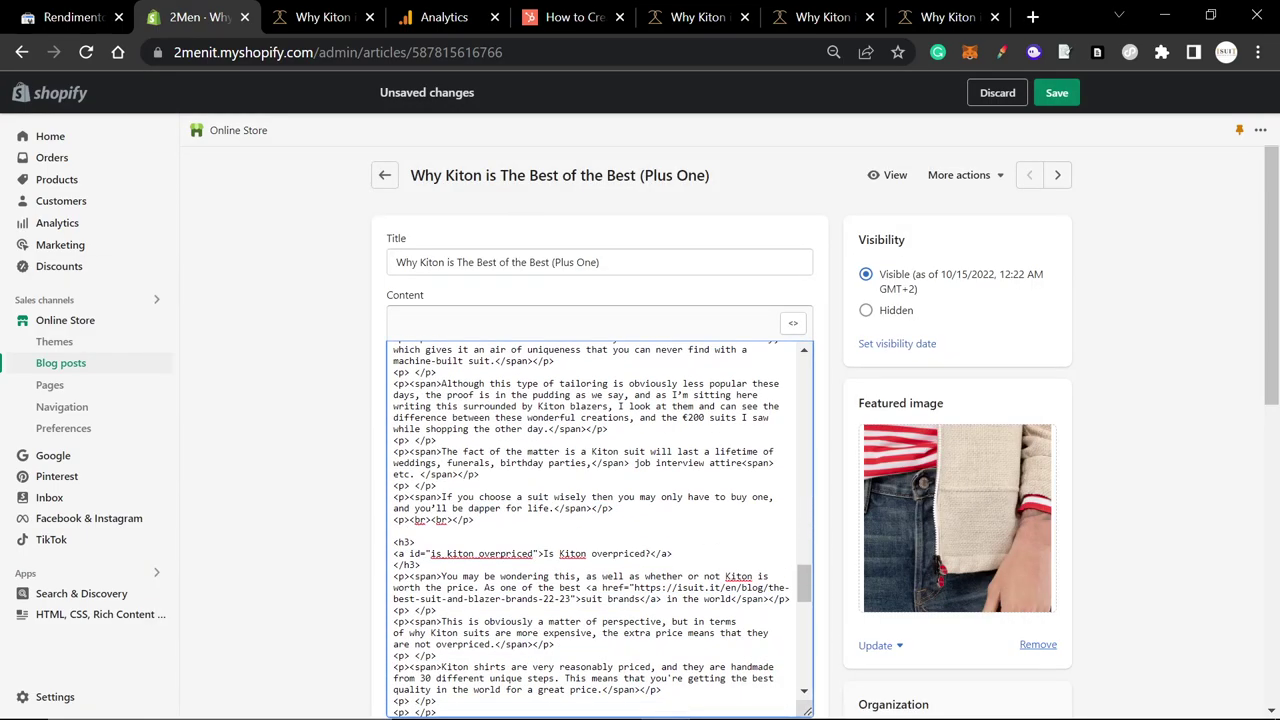
pyautogui.moveTo(672, 453); pyautogui.dragTo(357, 452)
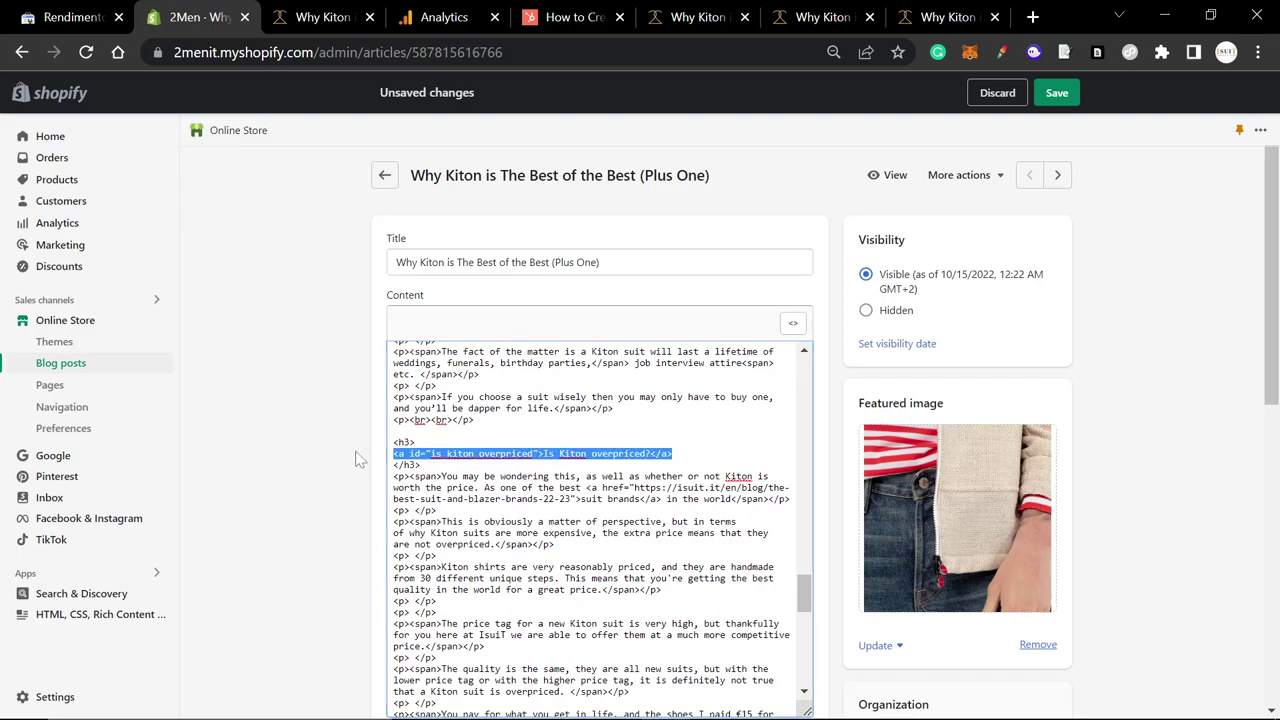
pyautogui.hotkey('ctrl', 'v')
pyautogui.hotkey('alt', 'Tab')
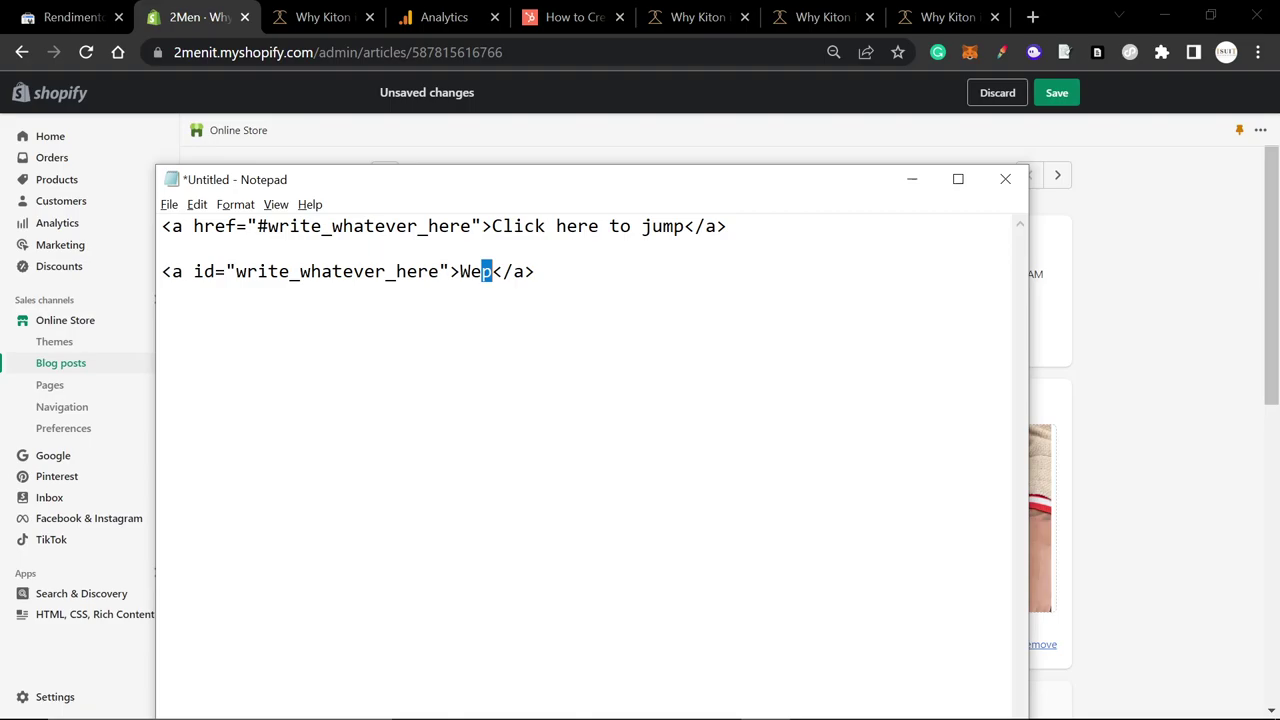
# Save the Kiton blog post in the Shopify editor
pyautogui.moveTo(482, 271); pyautogui.dragTo(812, 271)
pyautogui.hotkey('alt', 'Tab')
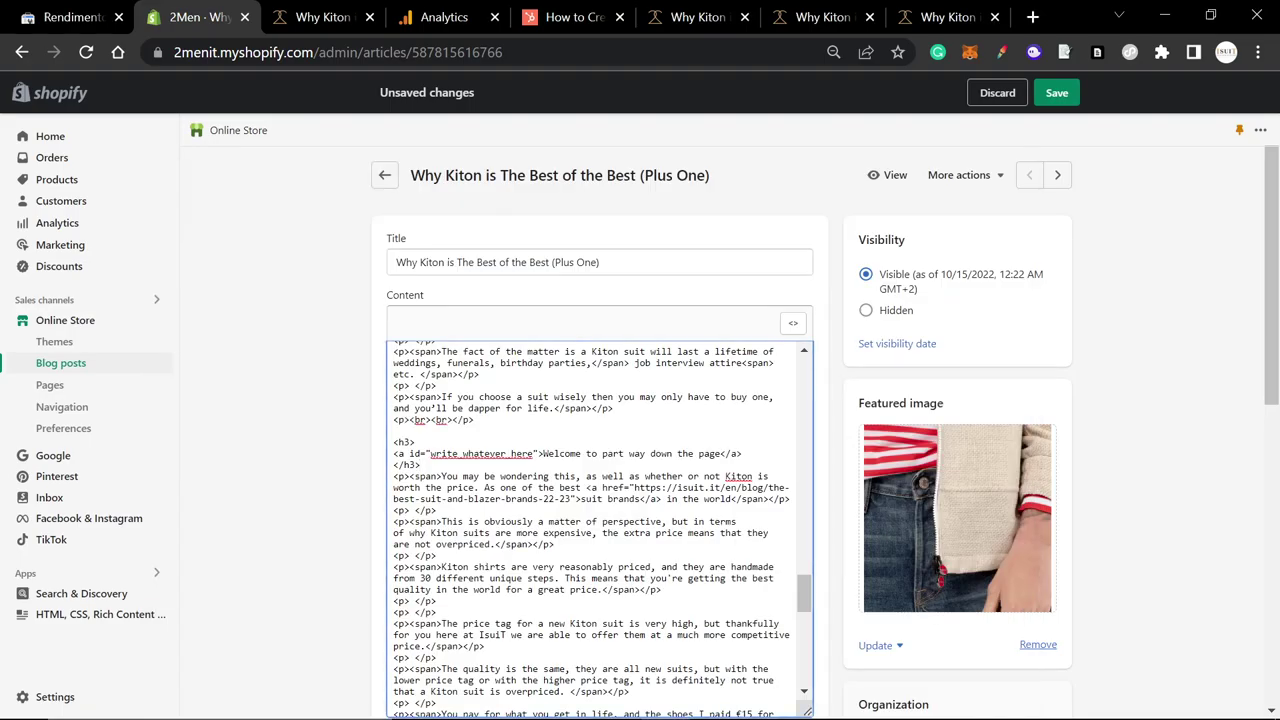
pyautogui.click(1054, 93)
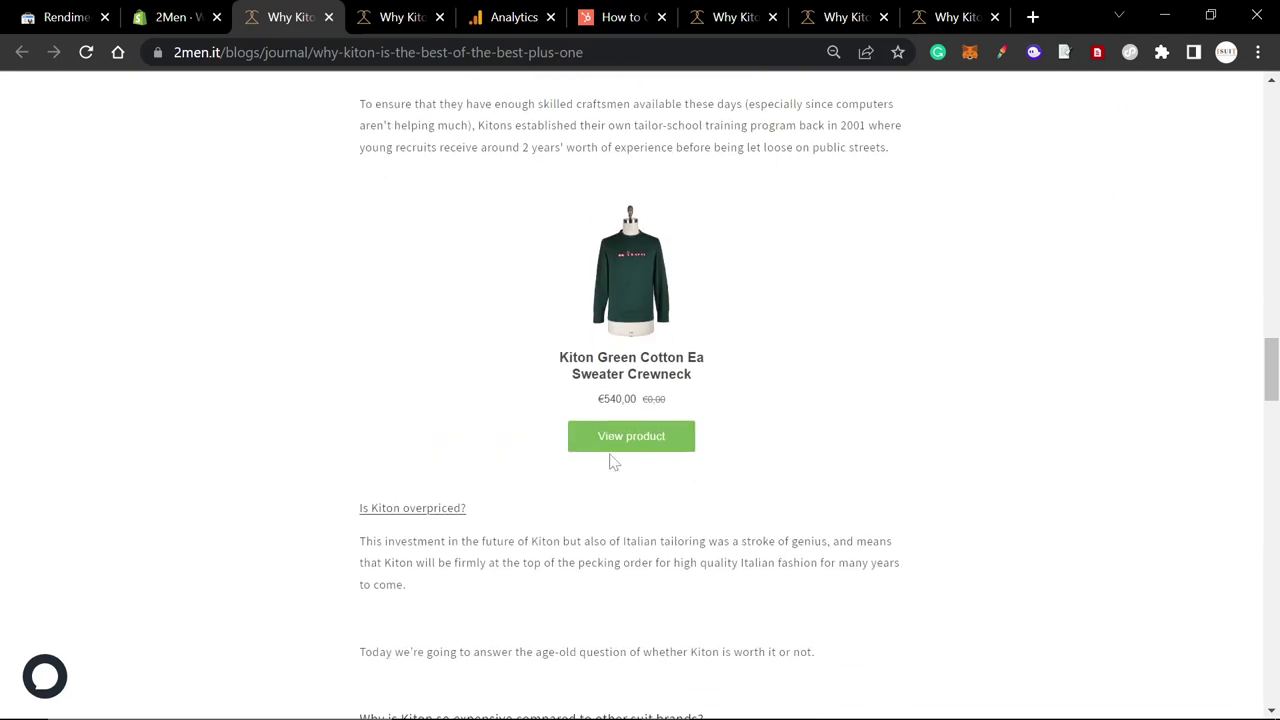
# On the live post, follow the 'Is Kiton overpriced?' link down to its section
pyautogui.click(448, 506)
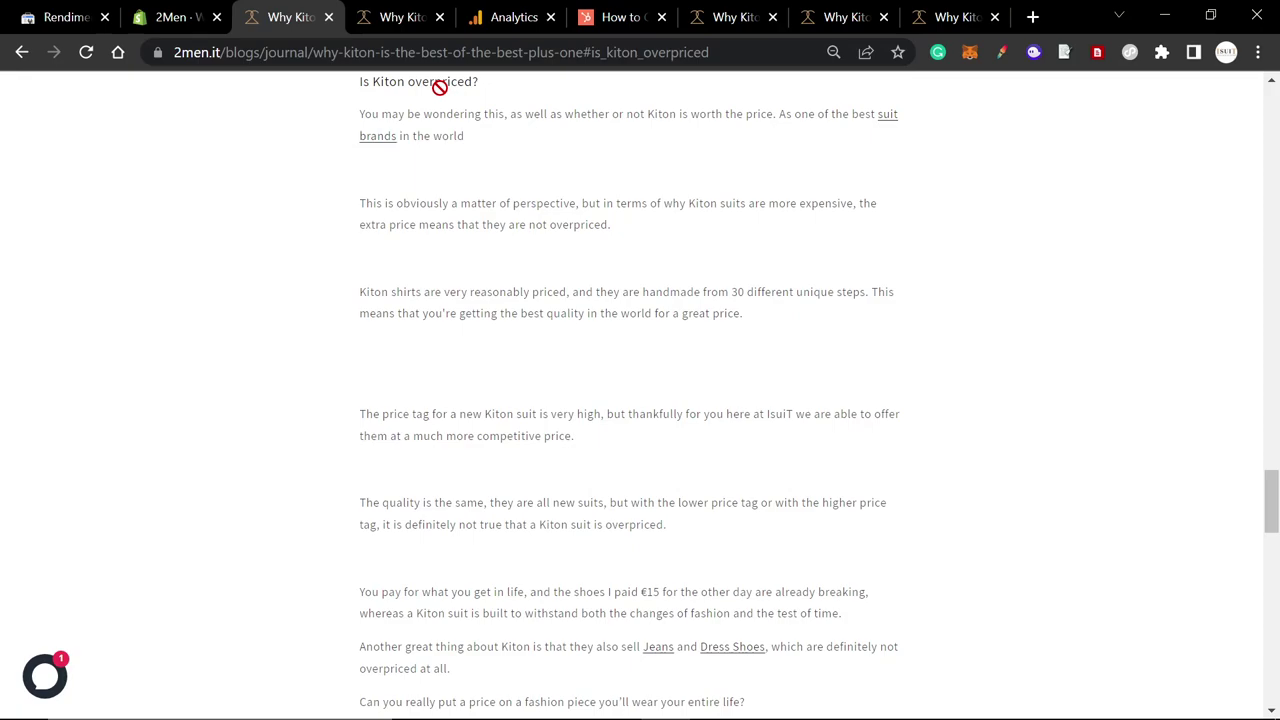
pyautogui.scroll(2, 440, 87)
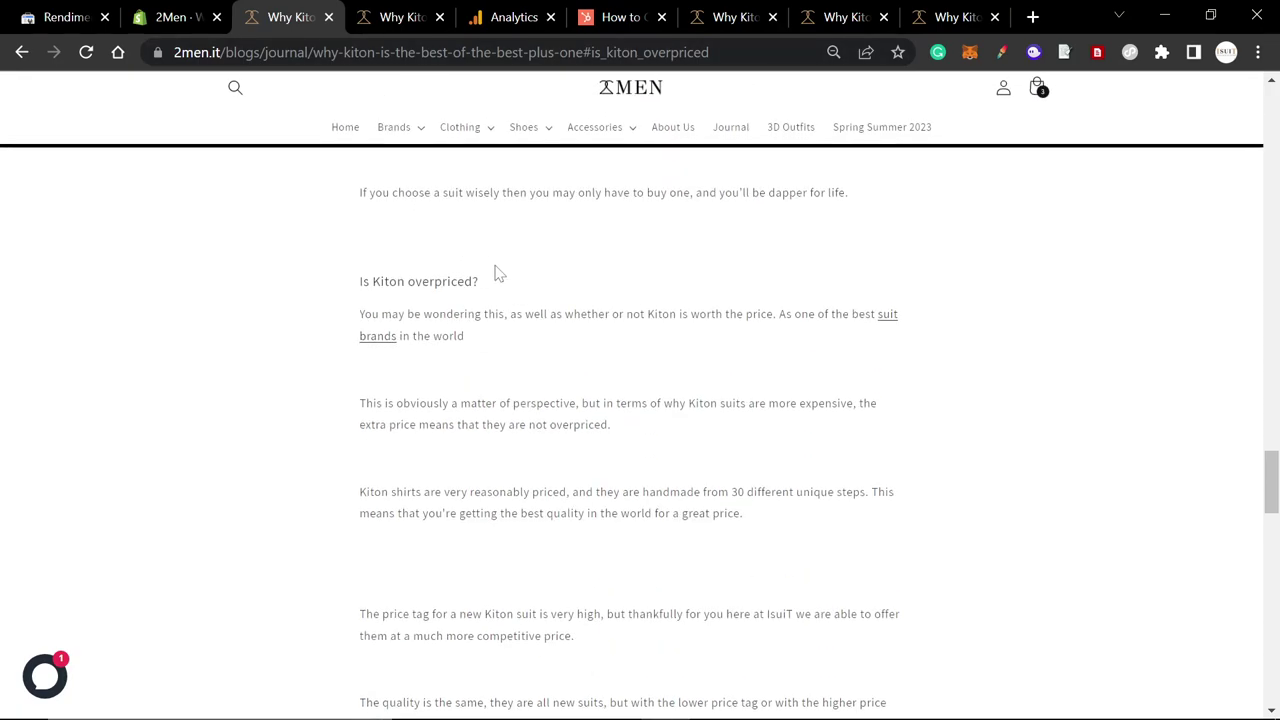
pyautogui.moveTo(495, 280); pyautogui.dragTo(363, 285)
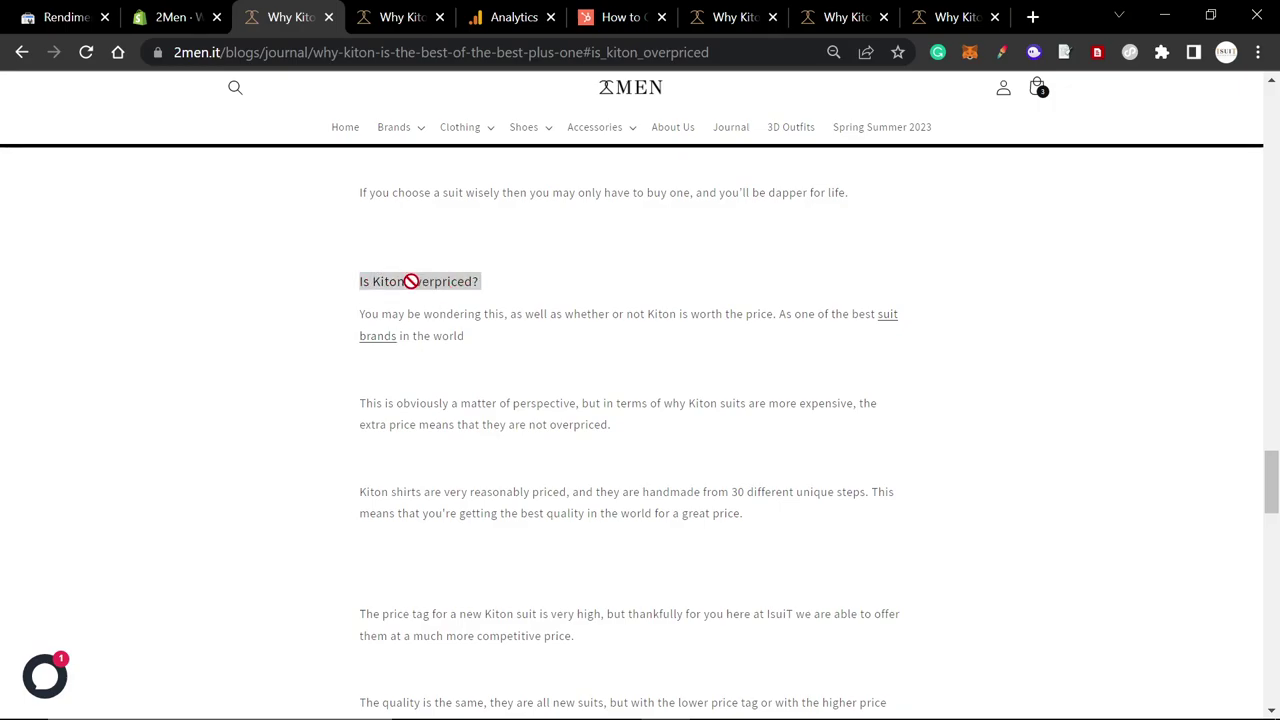
pyautogui.hotkey('alt', 'Tab')
pyautogui.hotkey('alt', 'Tab')
pyautogui.hotkey('alt', 'Tab')
pyautogui.moveTo(418, 283); pyautogui.dragTo(497, 286)
pyautogui.click(500, 287)
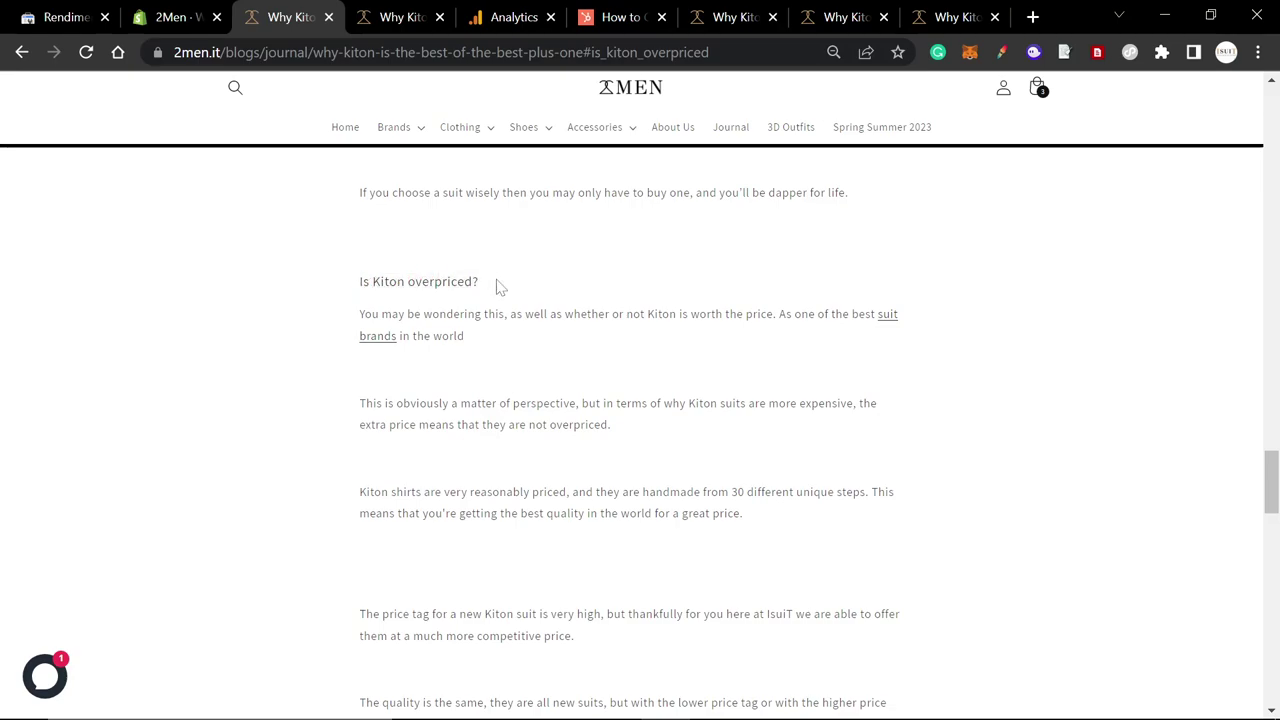
# From the Journal page, open the Business Casual guide and inspect its linked Table of Contents
pyautogui.click(733, 129)
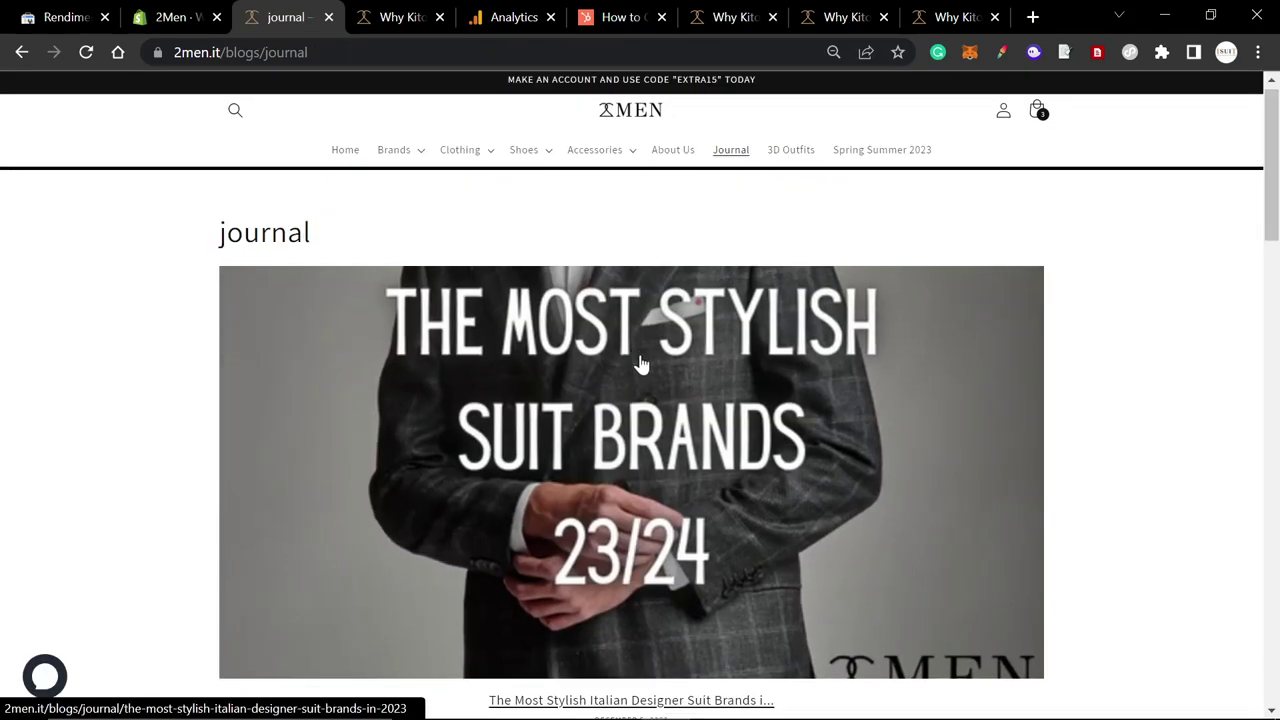
pyautogui.scroll(-3, 640, 363)
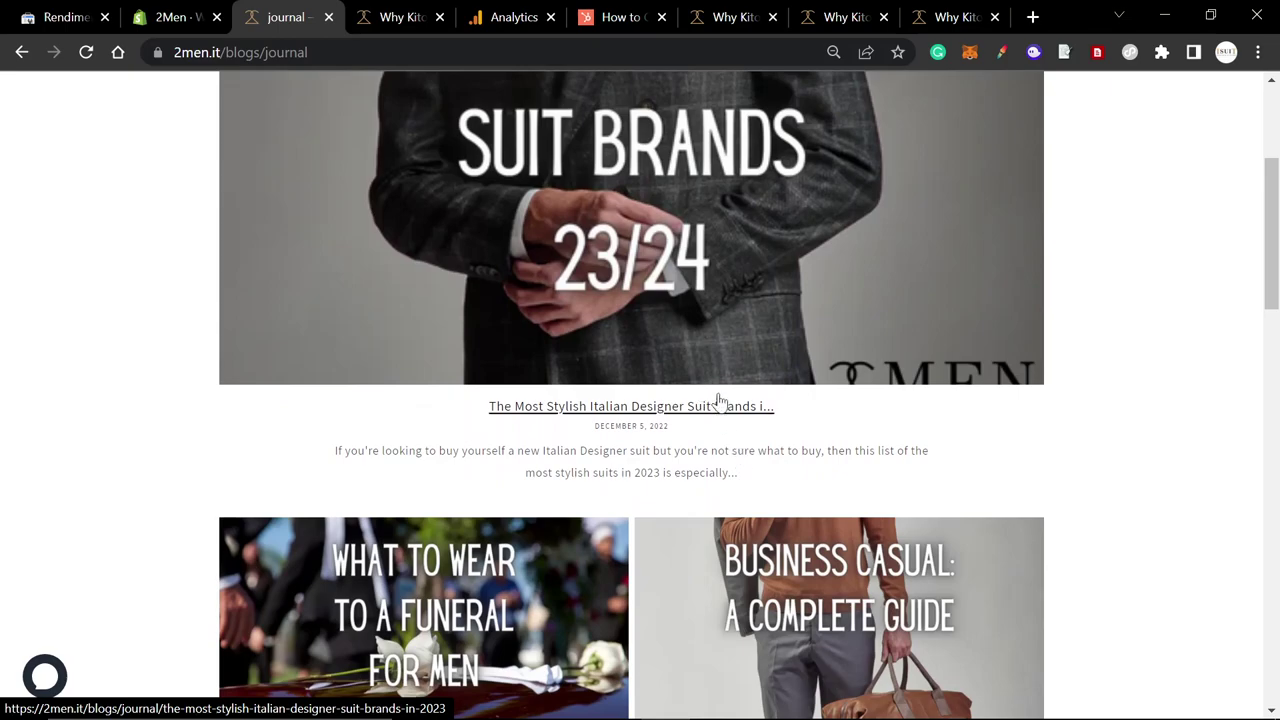
pyautogui.scroll(-3, 712, 410)
pyautogui.click(787, 396)
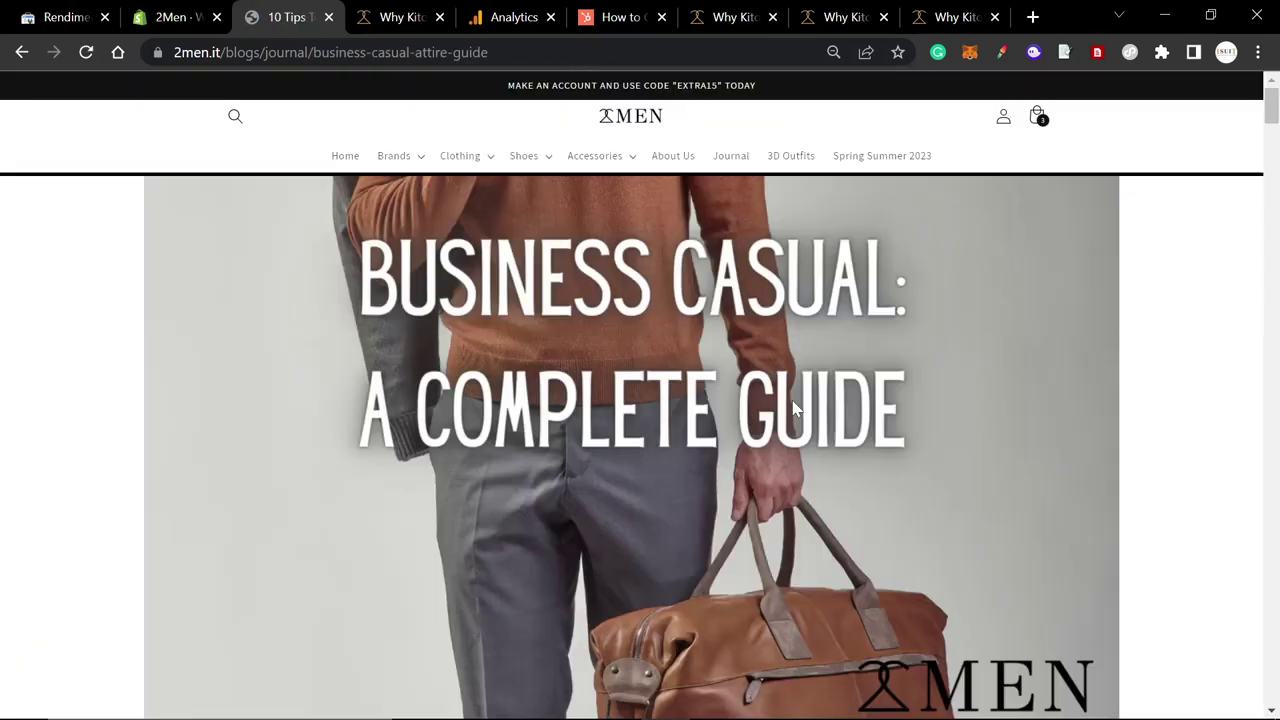
pyautogui.scroll(-5, 793, 405)
pyautogui.scroll(-2, 795, 407)
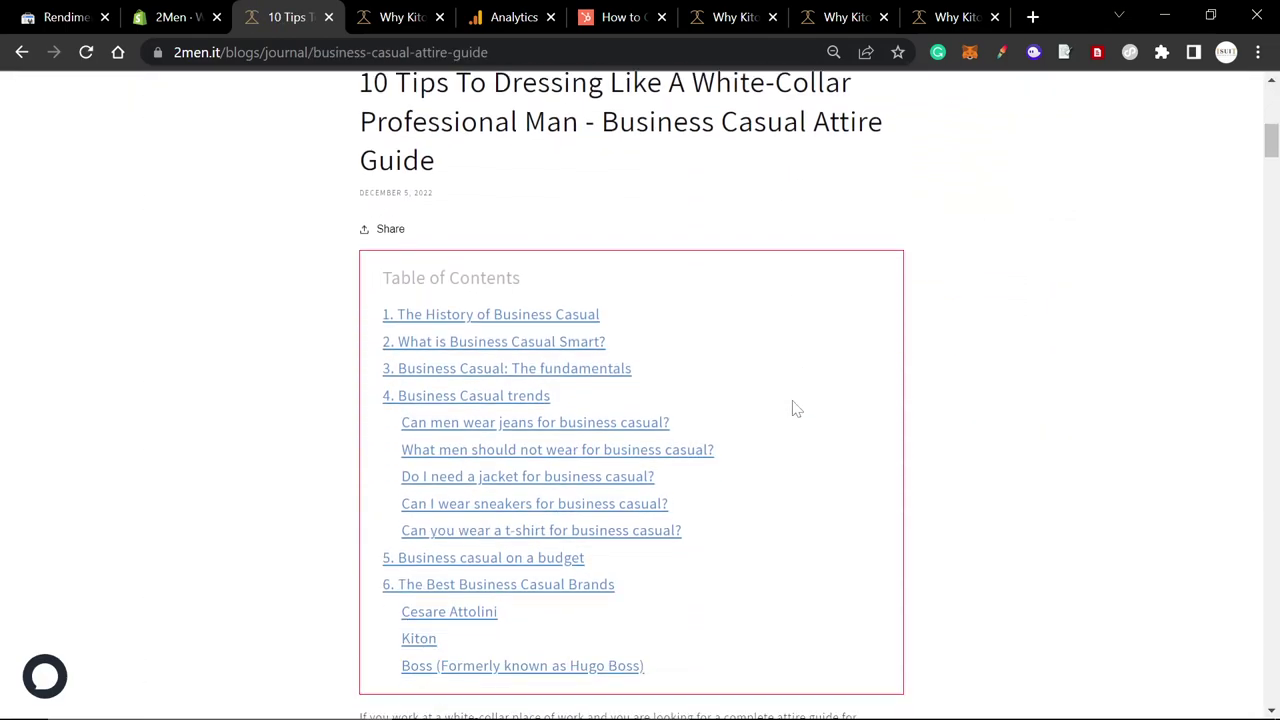
pyautogui.moveTo(368, 290); pyautogui.dragTo(760, 669)
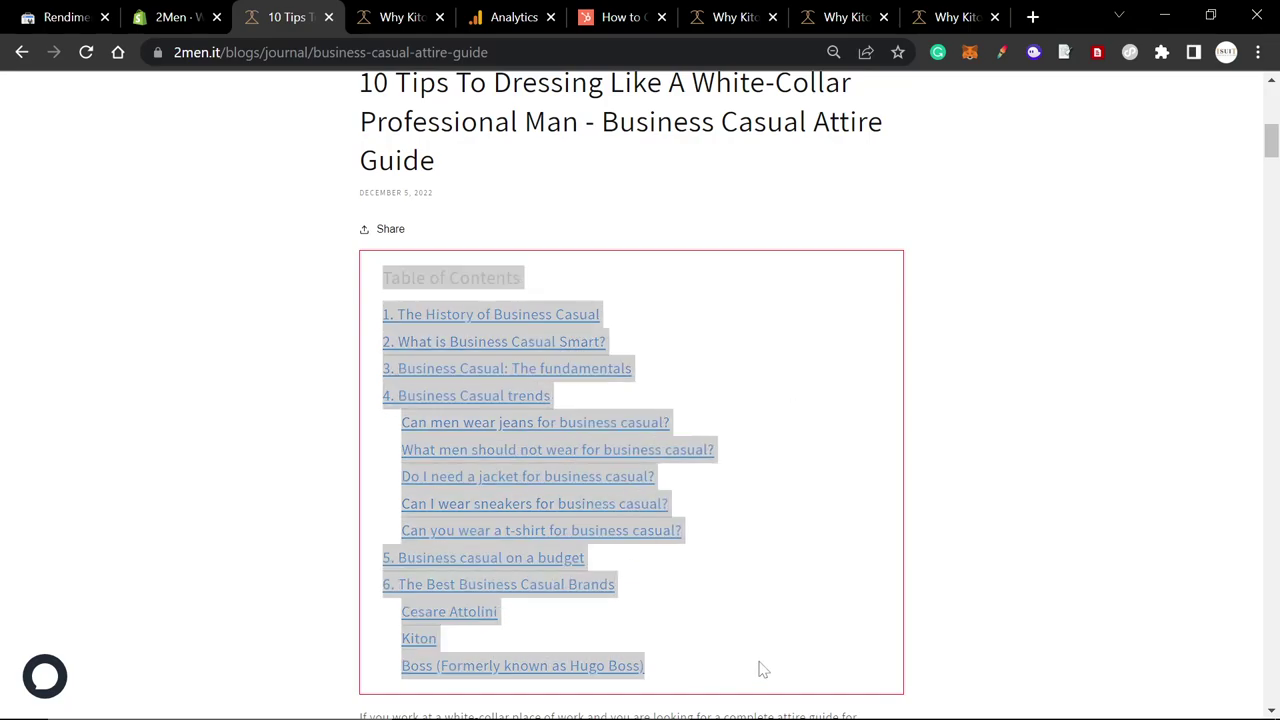
pyautogui.click(968, 645)
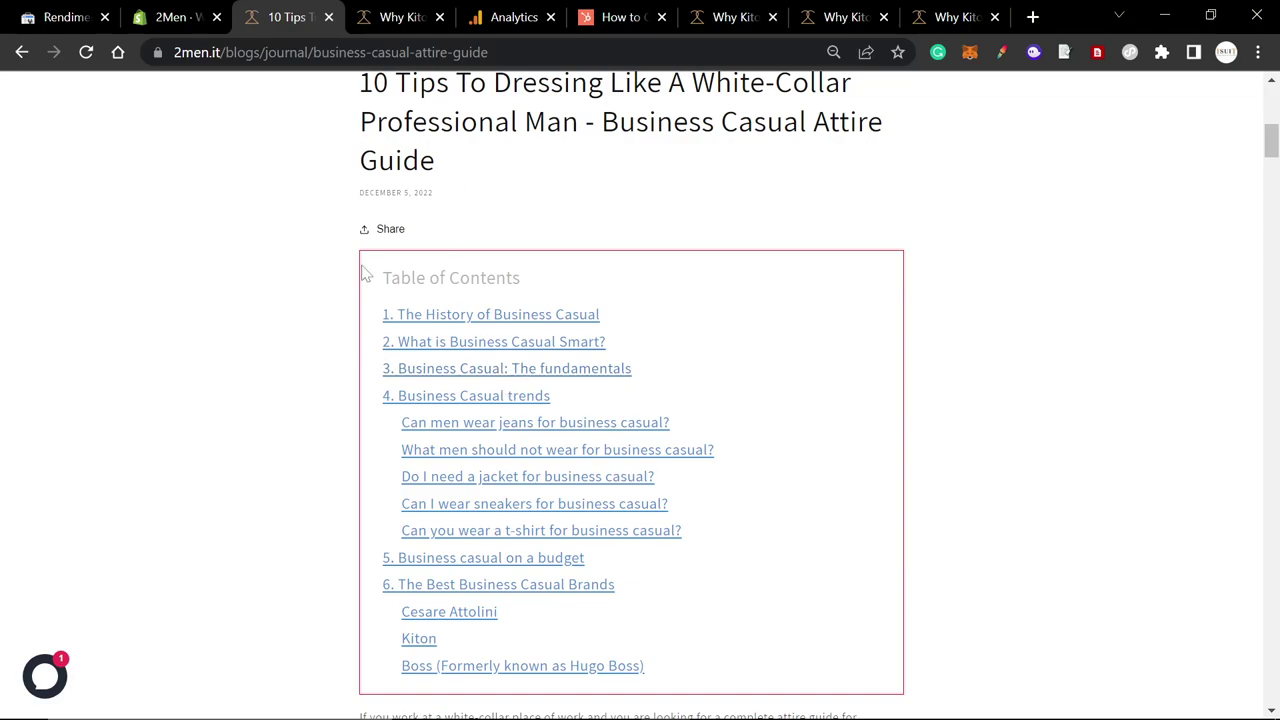
pyautogui.click(176, 20)
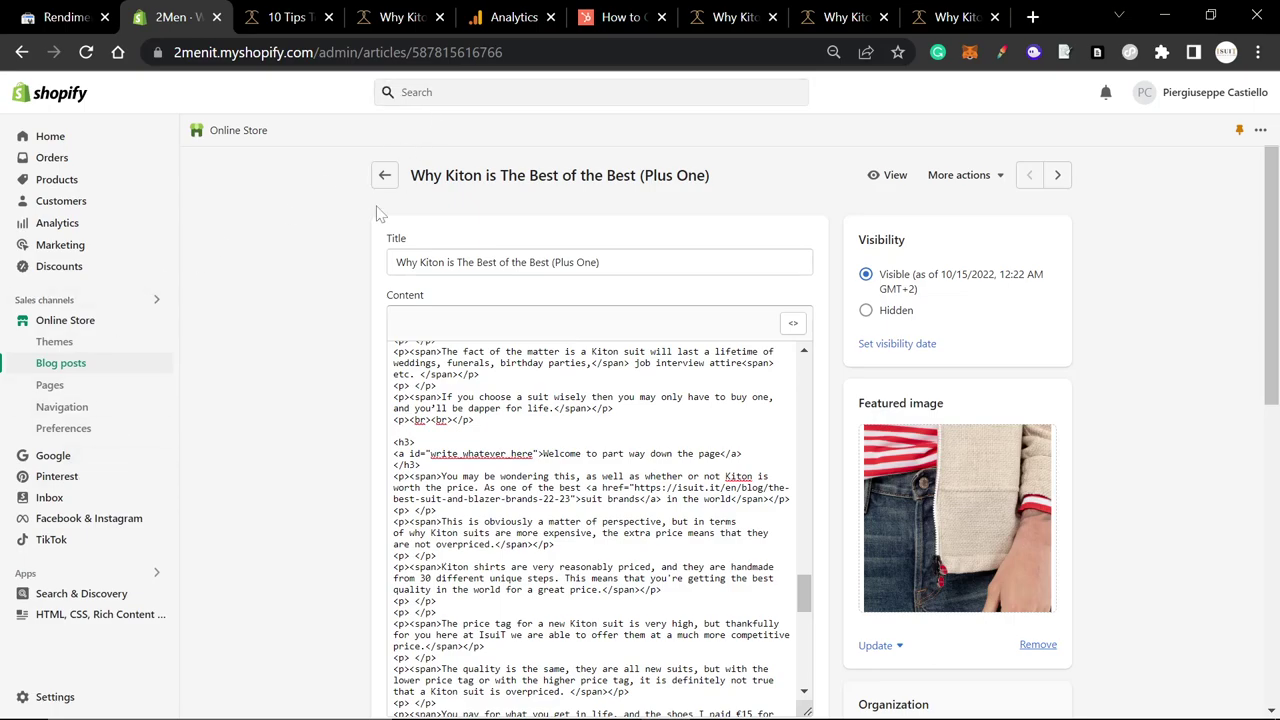
# Find 'table of content' in admin search, open Easy Table Of Contents, and pin it
pyautogui.click(448, 96)
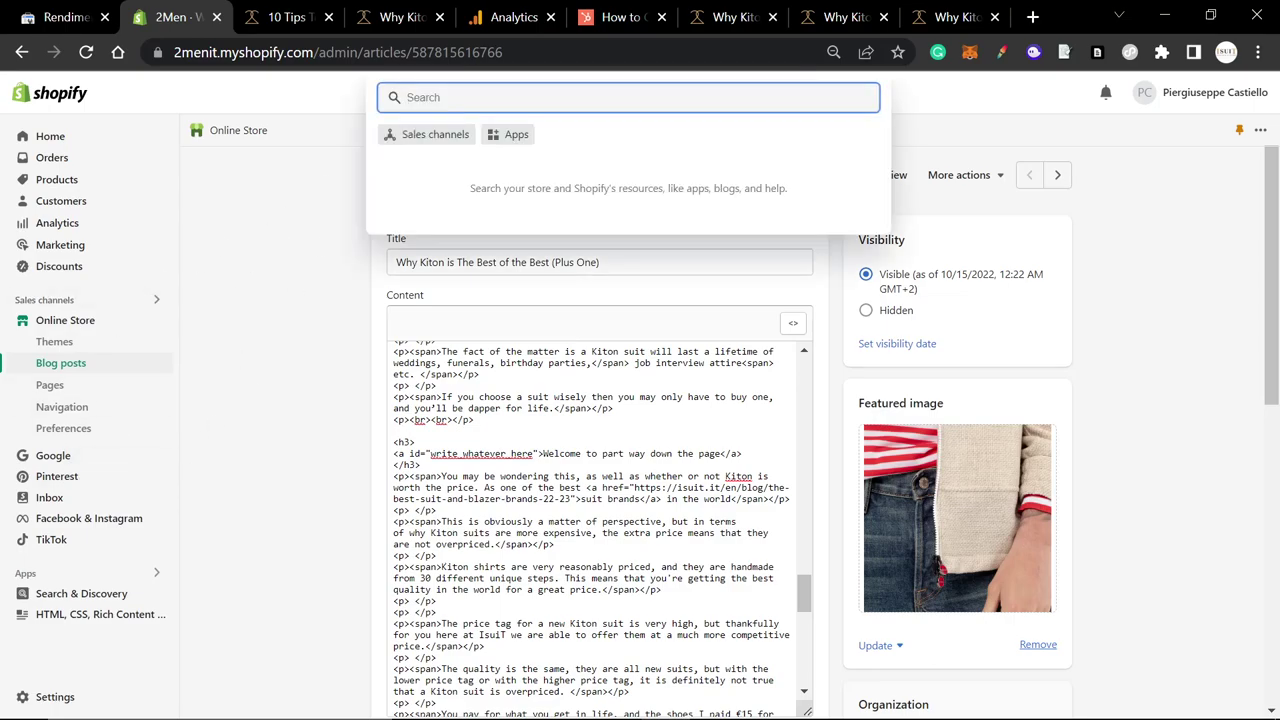
pyautogui.write('table of')
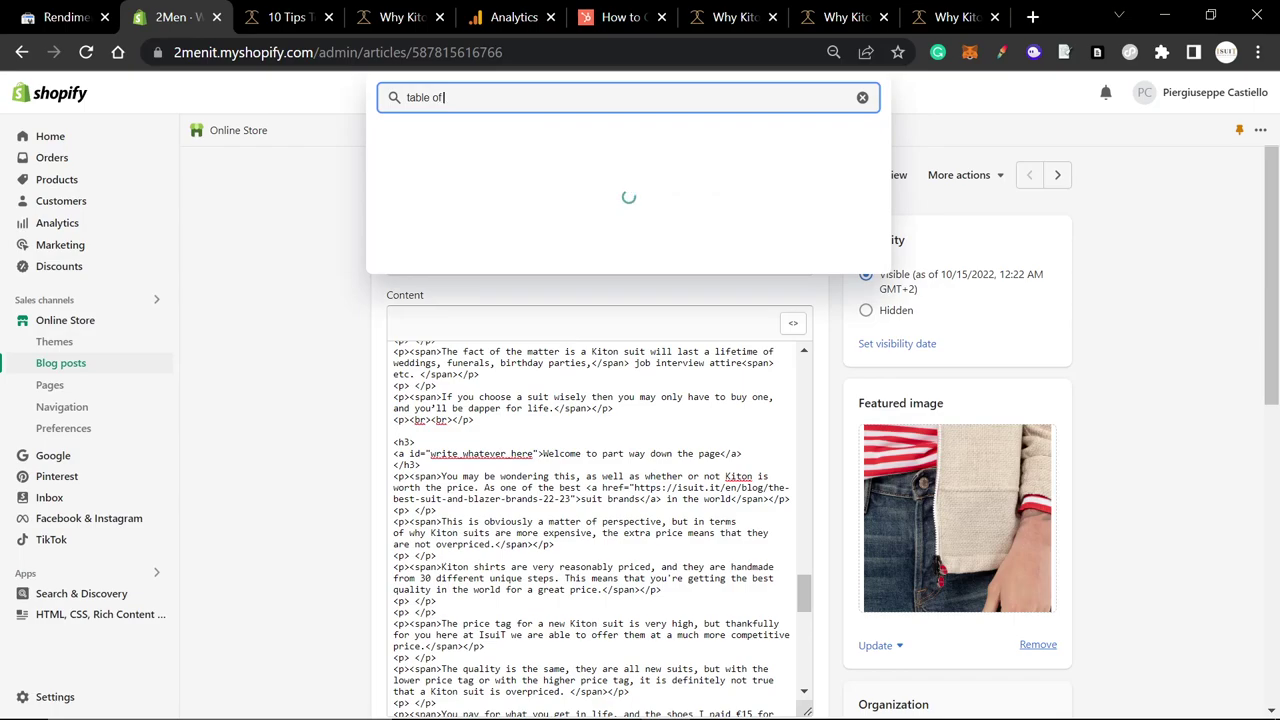
pyautogui.write(' contents')
pyautogui.click(526, 204)
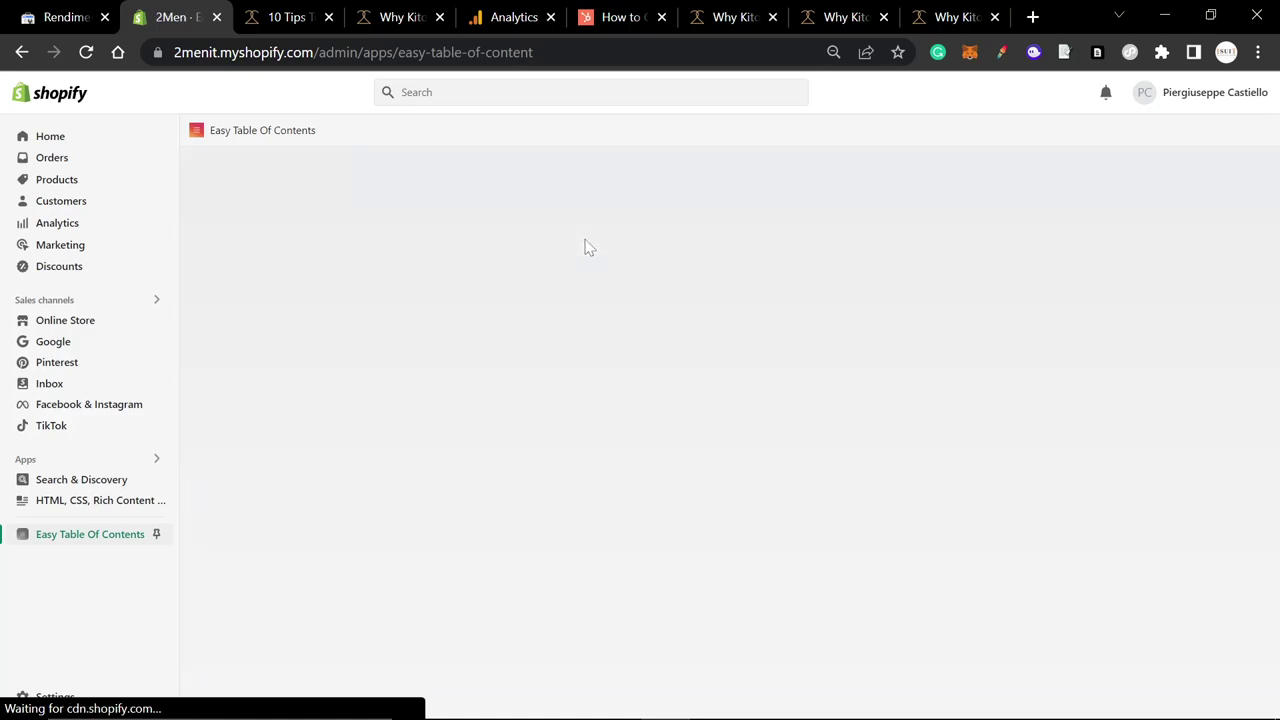
pyautogui.click(156, 534)
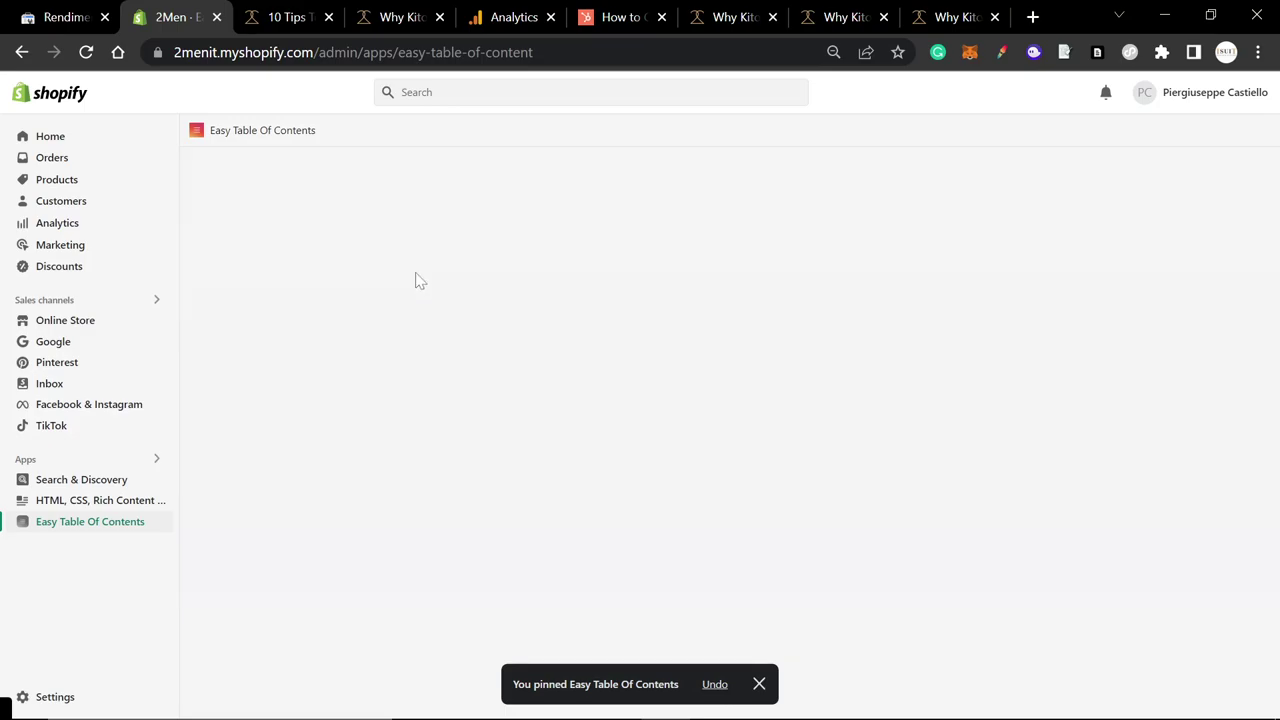
# Search the Shopify App Store for 'easy table of contents' and check the installed Bestdecoders app
pyautogui.click(451, 92)
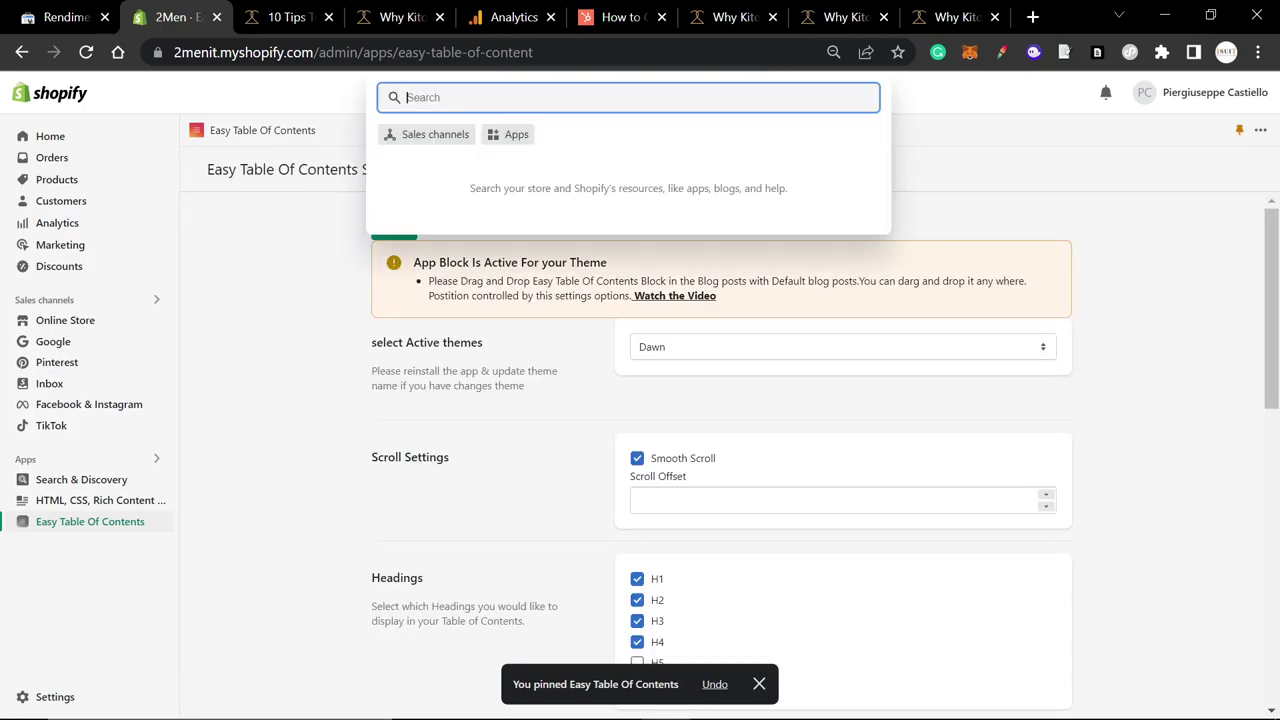
pyautogui.write('easu')
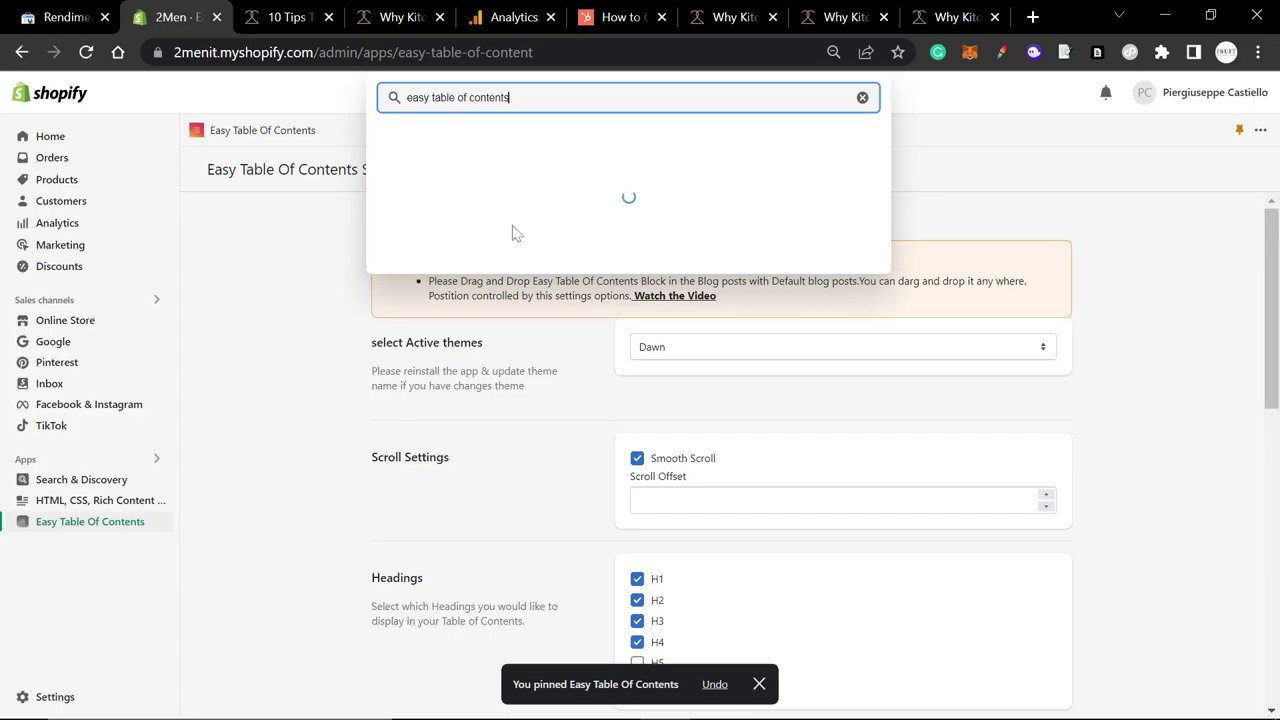
pyautogui.click(491, 322)
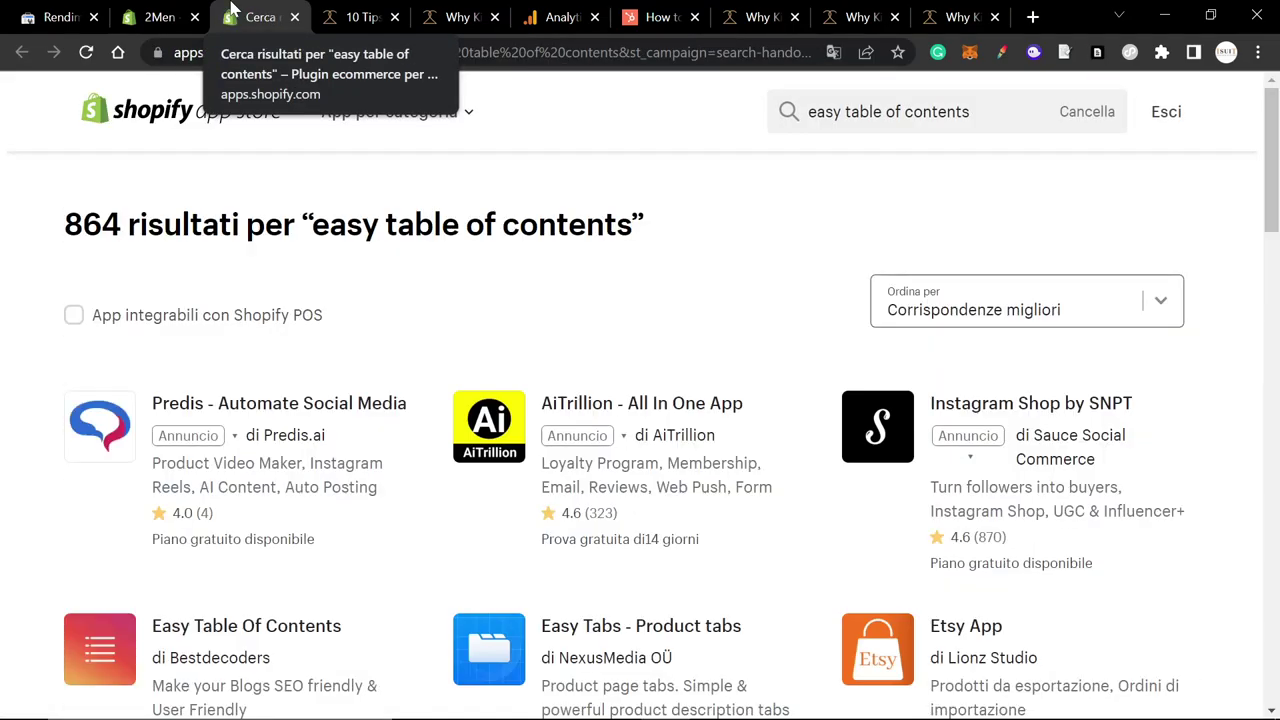
pyautogui.scroll(-2, 329, 363)
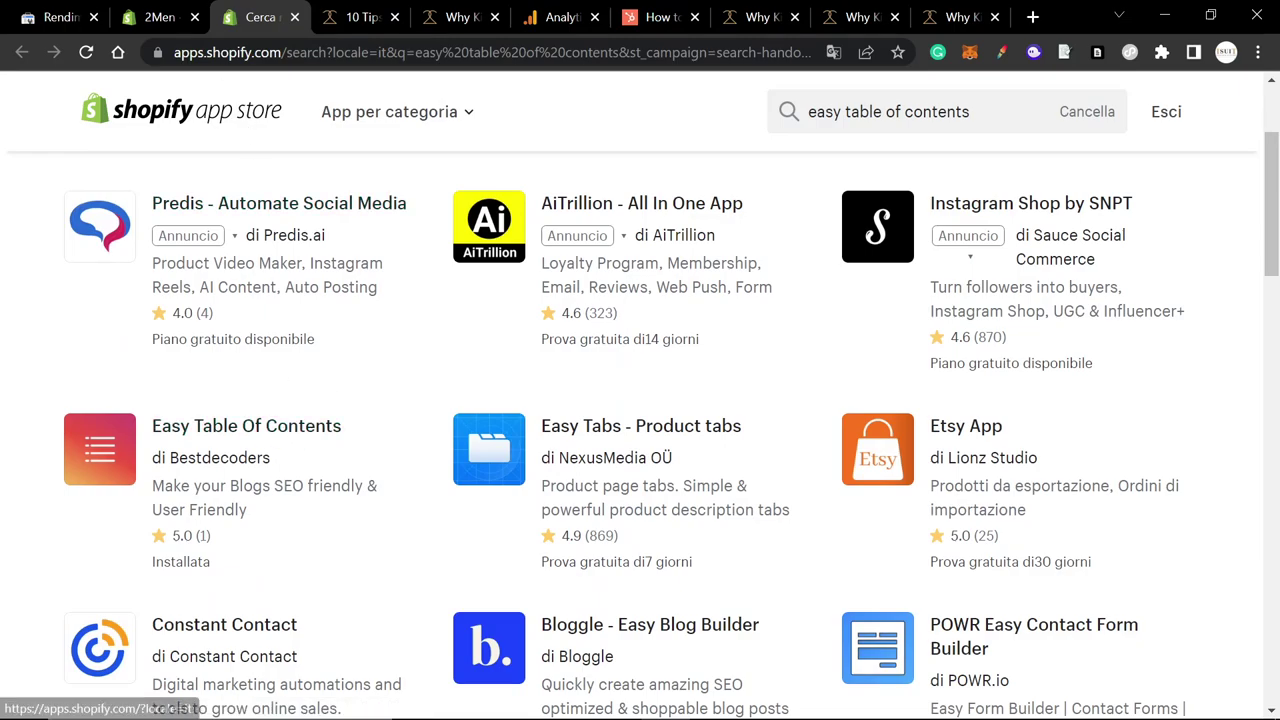
pyautogui.click(170, 17)
pyautogui.scroll(-1, 455, 365)
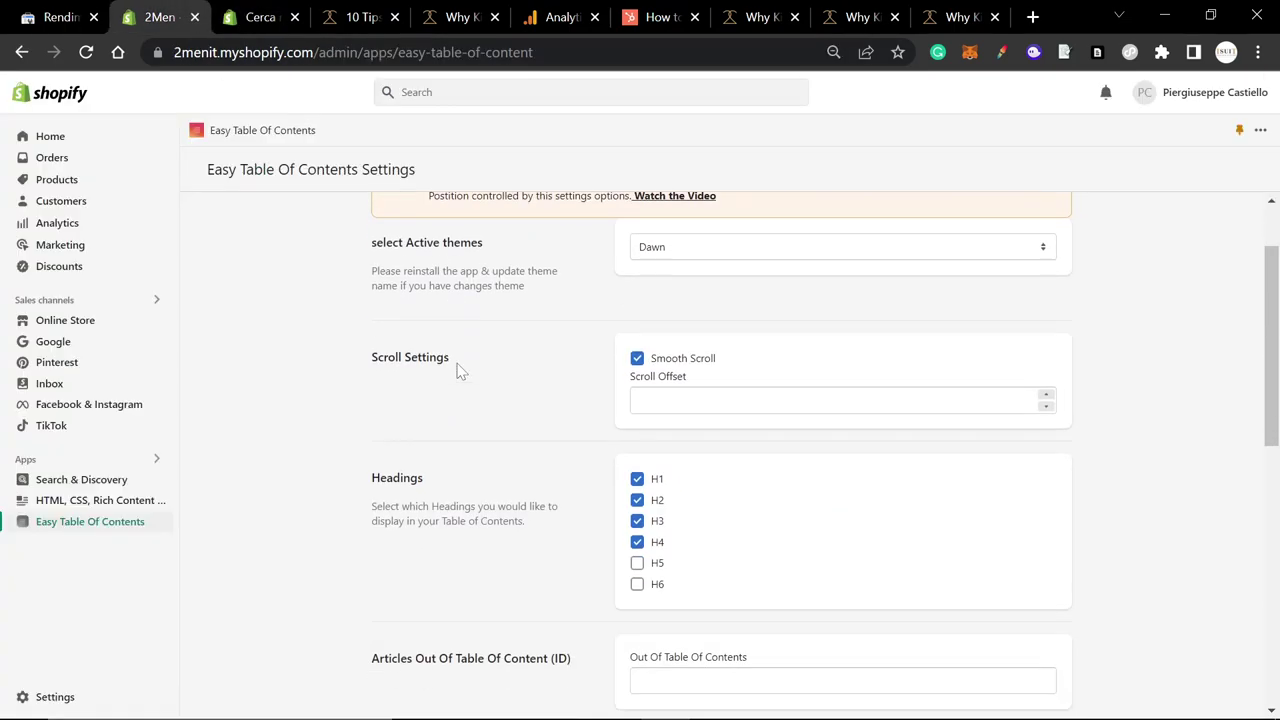
pyautogui.scroll(1, 423, 331)
pyautogui.scroll(-1, 597, 500)
pyautogui.scroll(1, 593, 437)
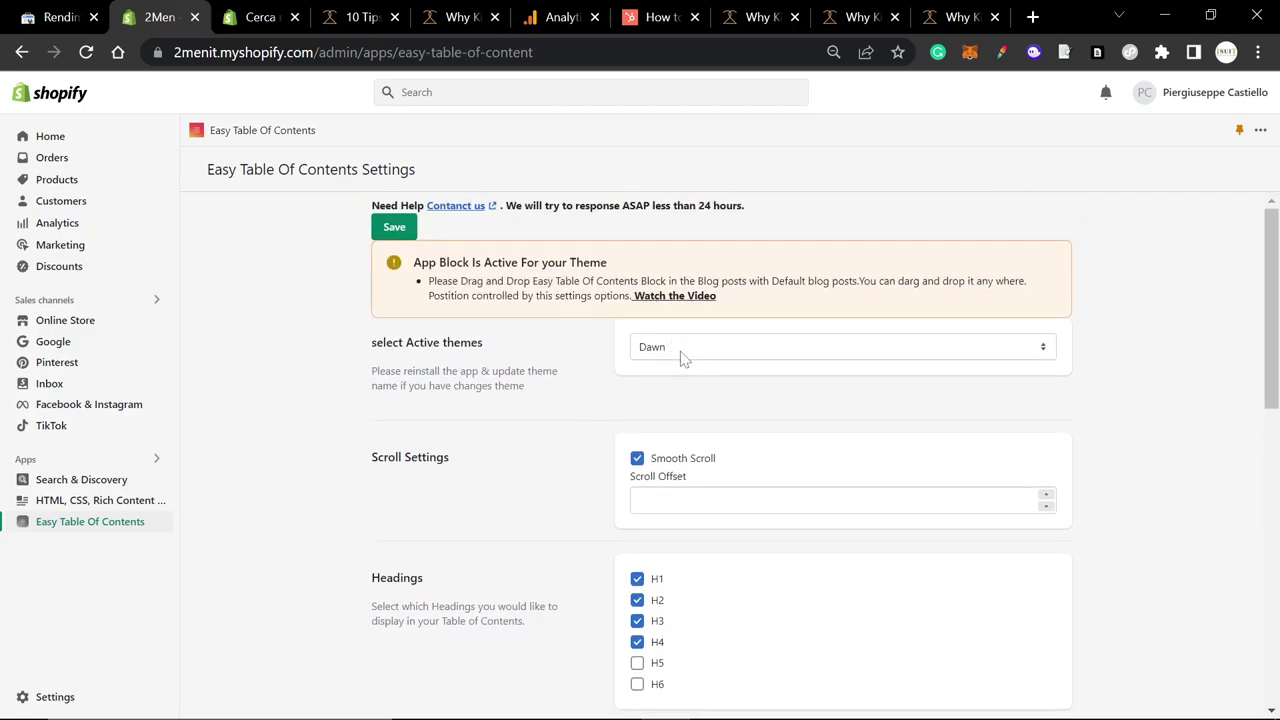
pyautogui.scroll(-1, 632, 400)
pyautogui.scroll(-1, 593, 374)
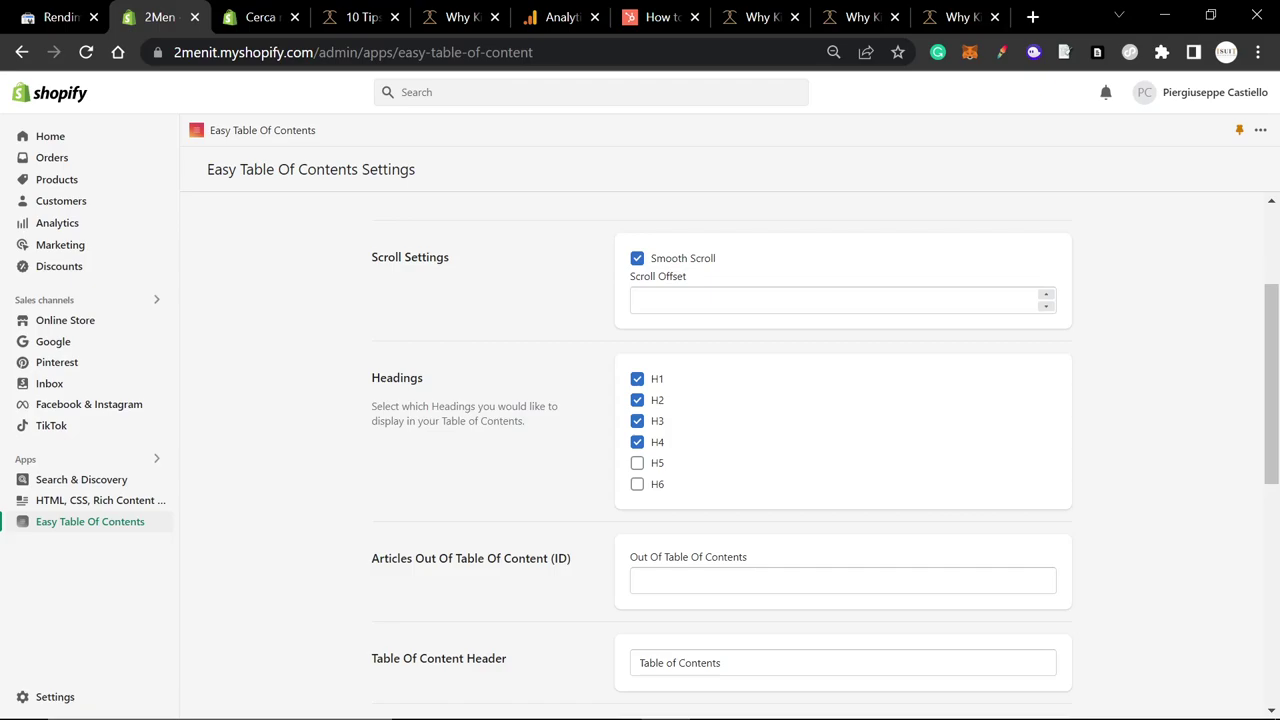
pyautogui.click(258, 17)
pyautogui.click(160, 17)
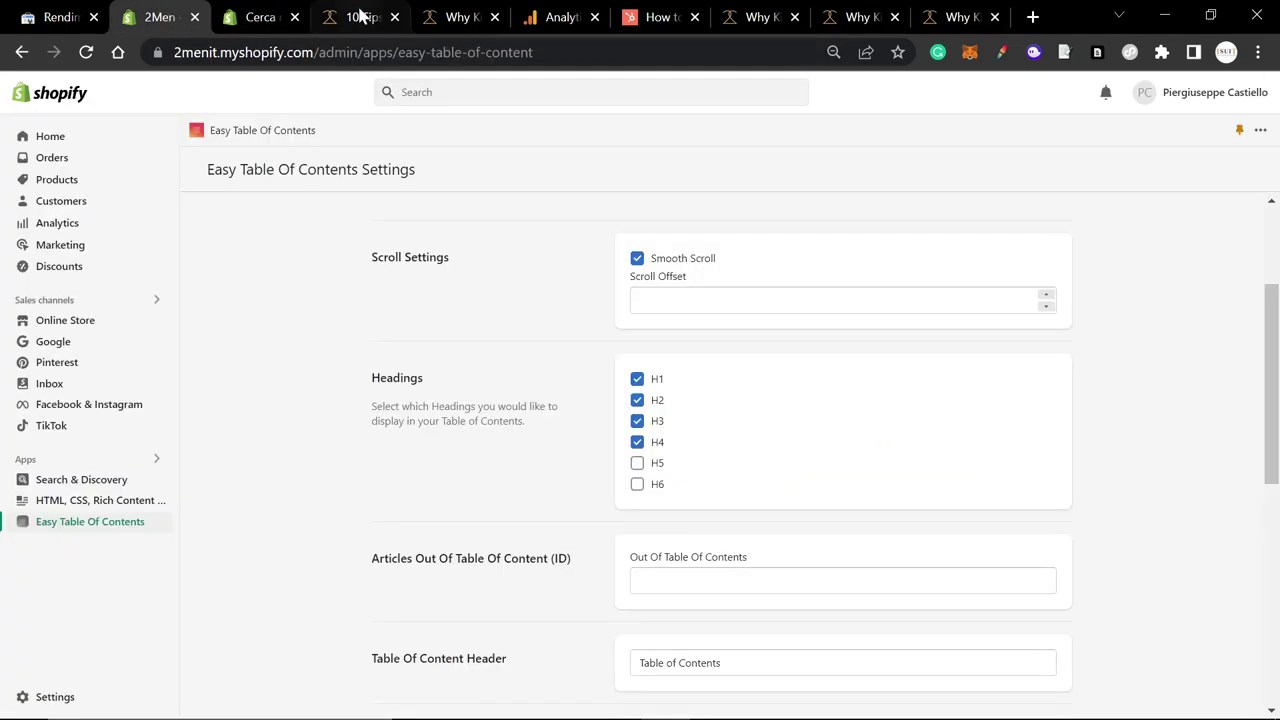
pyautogui.click(362, 17)
pyautogui.click(458, 322)
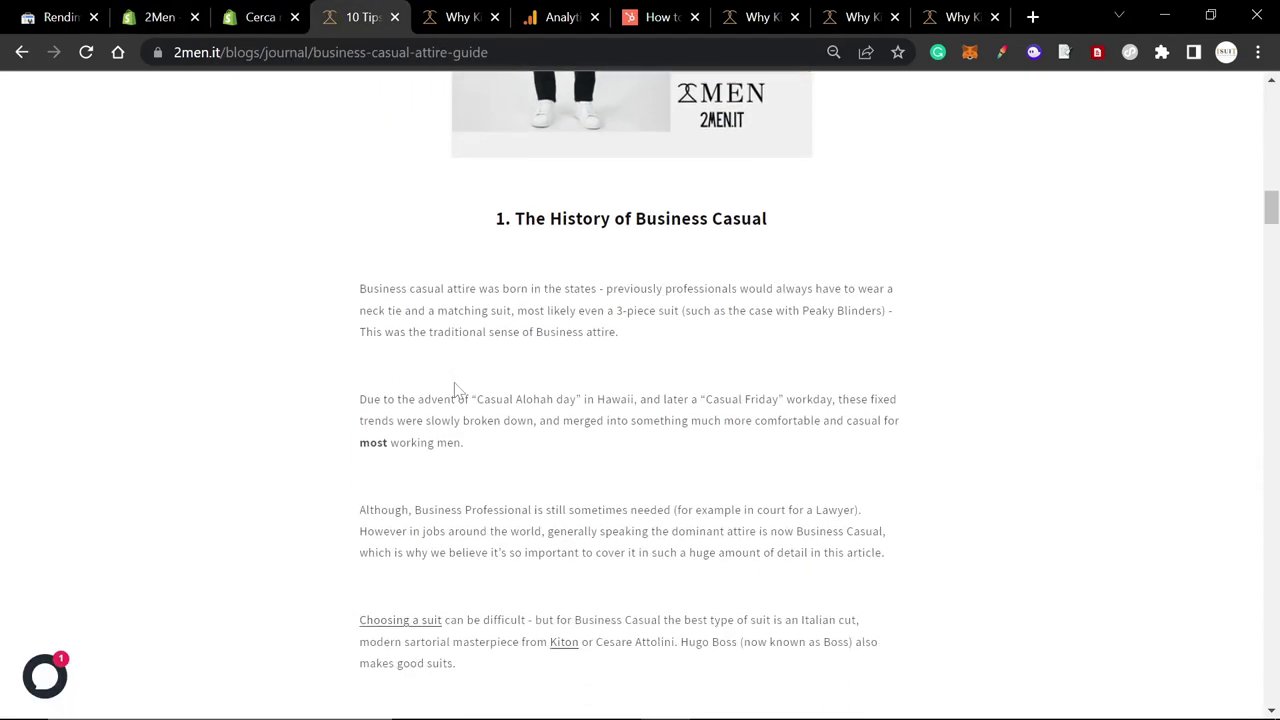
pyautogui.moveTo(488, 212); pyautogui.dragTo(777, 220)
pyautogui.scroll(-5, 777, 220)
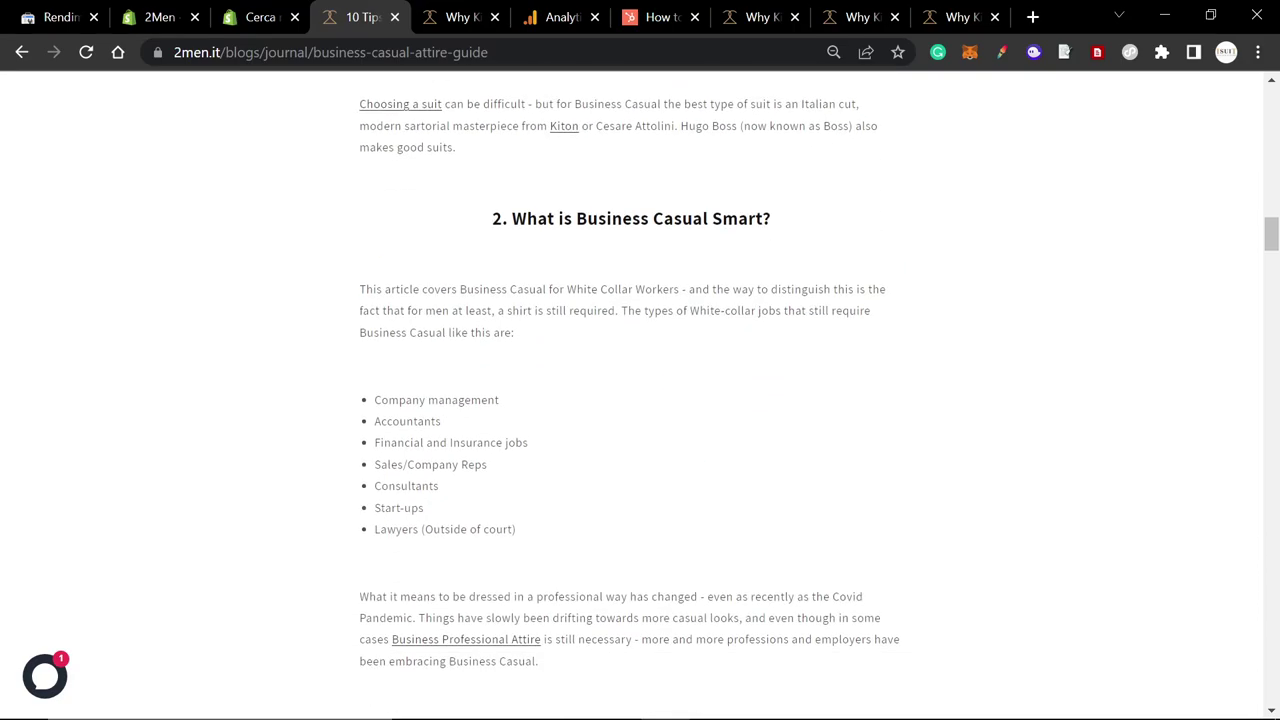
pyautogui.scroll(-10, 777, 234)
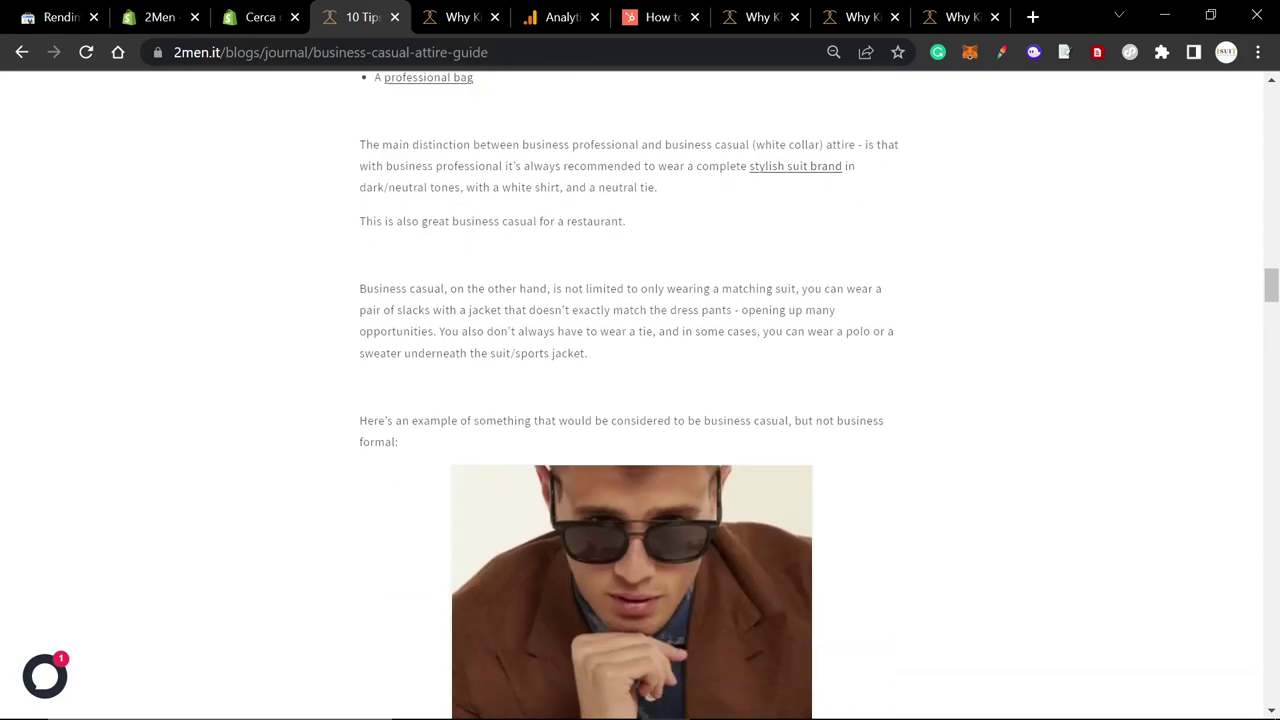
pyautogui.scroll(-17, 676, 300)
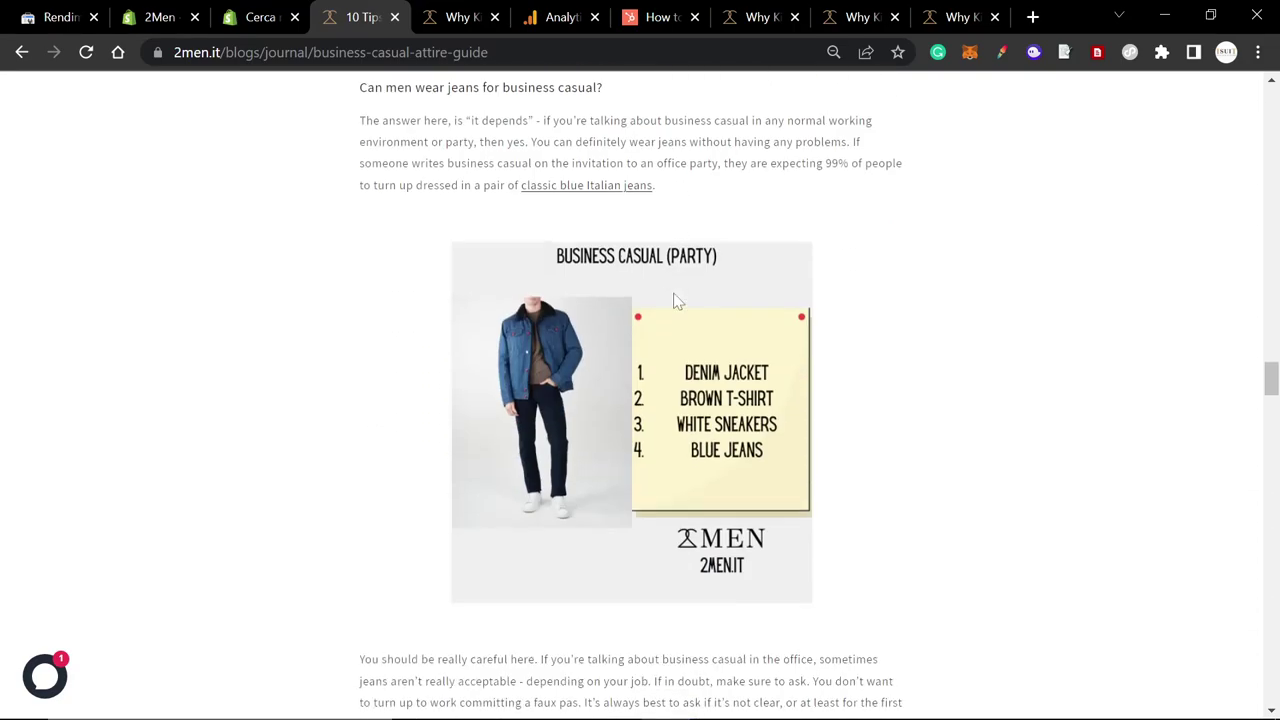
pyautogui.scroll(3, 380, 337)
pyautogui.moveTo(322, 382); pyautogui.dragTo(526, 380)
pyautogui.click(628, 382)
pyautogui.moveTo(620, 396); pyautogui.dragTo(368, 386)
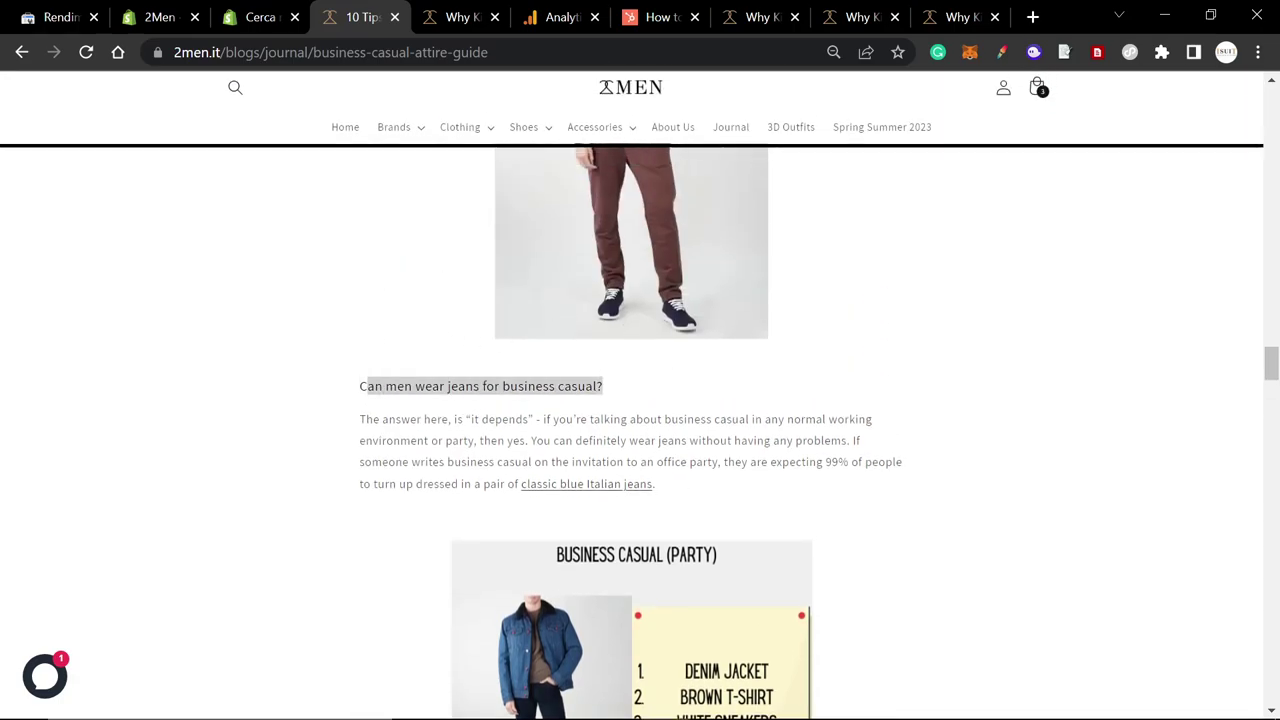
pyautogui.click(322, 268)
pyautogui.click(183, 10)
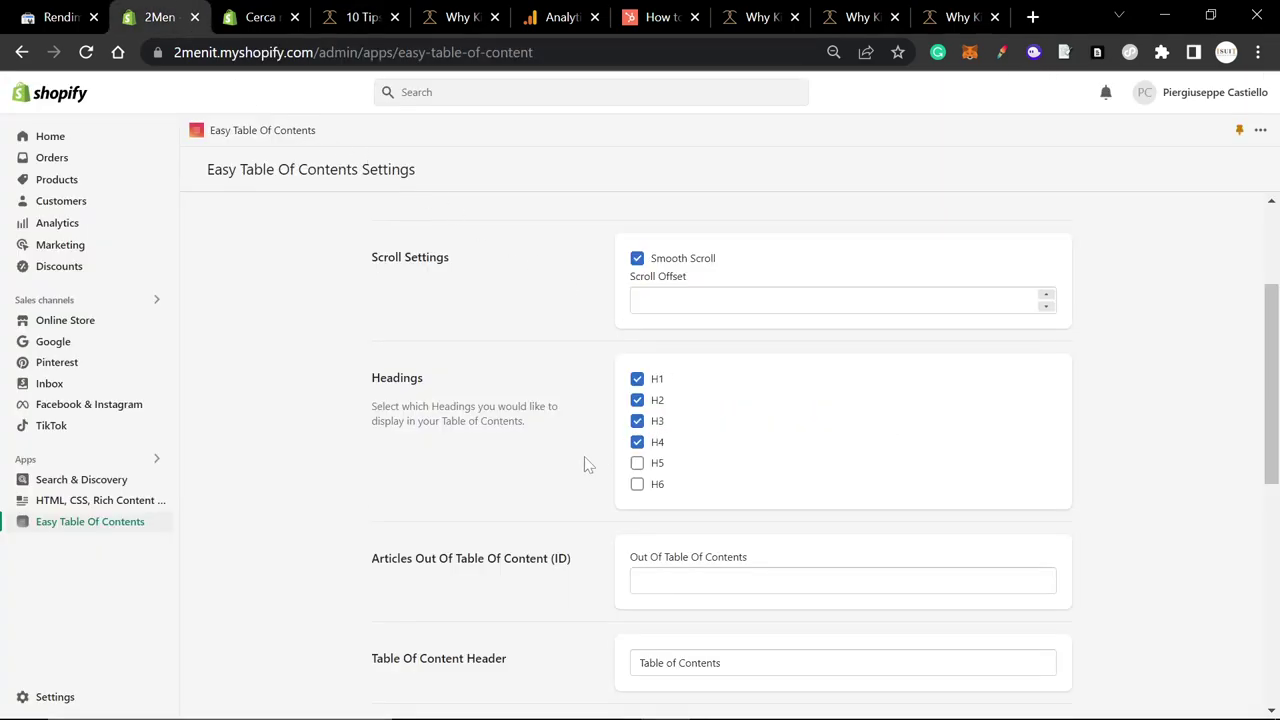
pyautogui.scroll(-3, 560, 463)
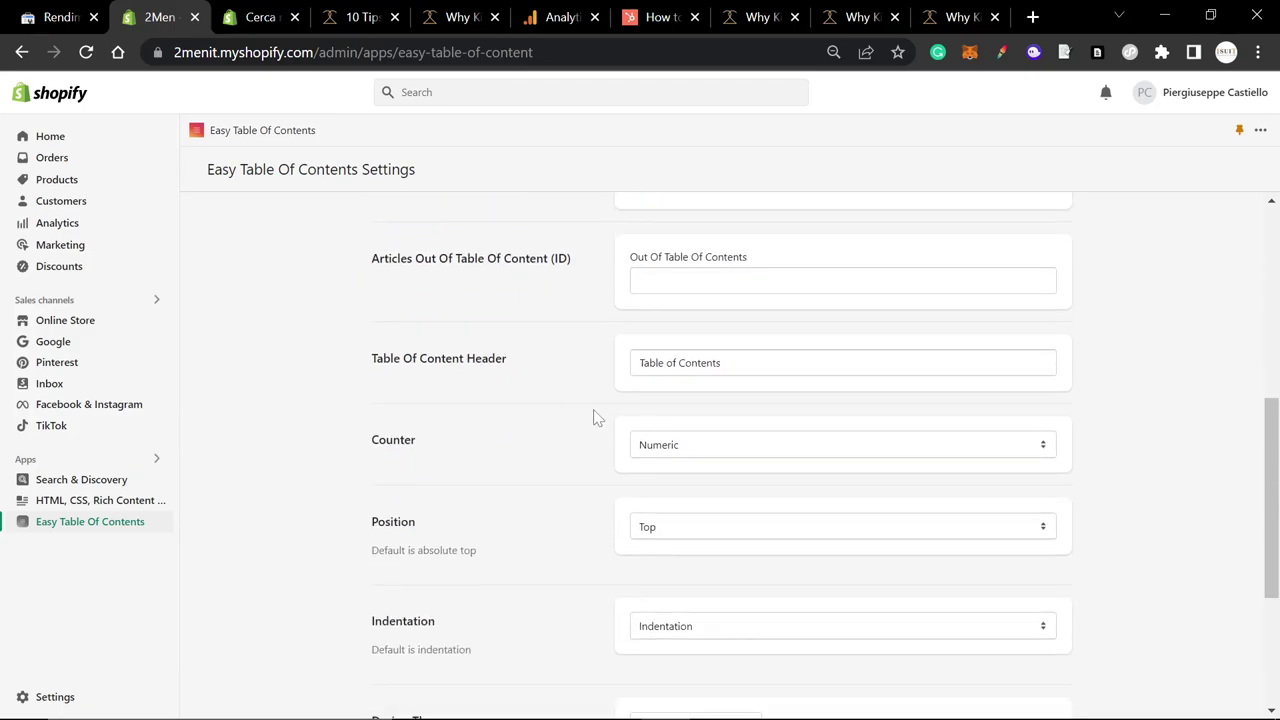
pyautogui.scroll(-2, 457, 446)
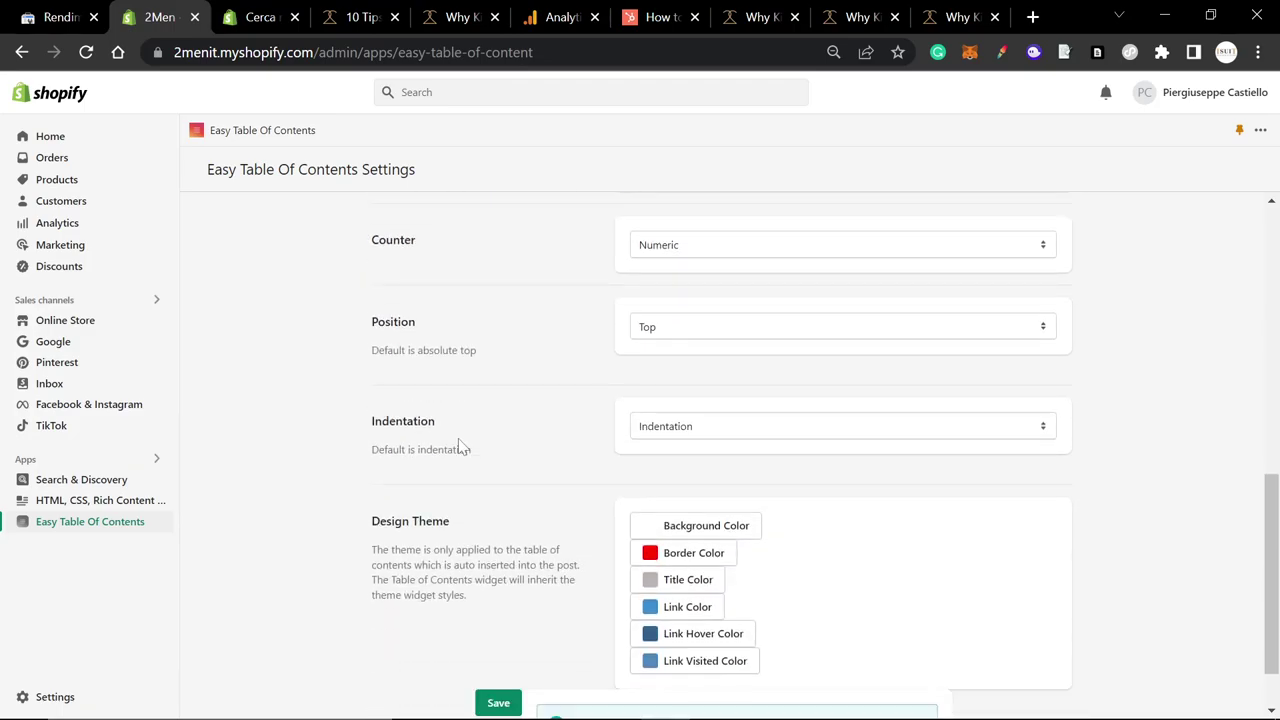
pyautogui.scroll(5, 460, 449)
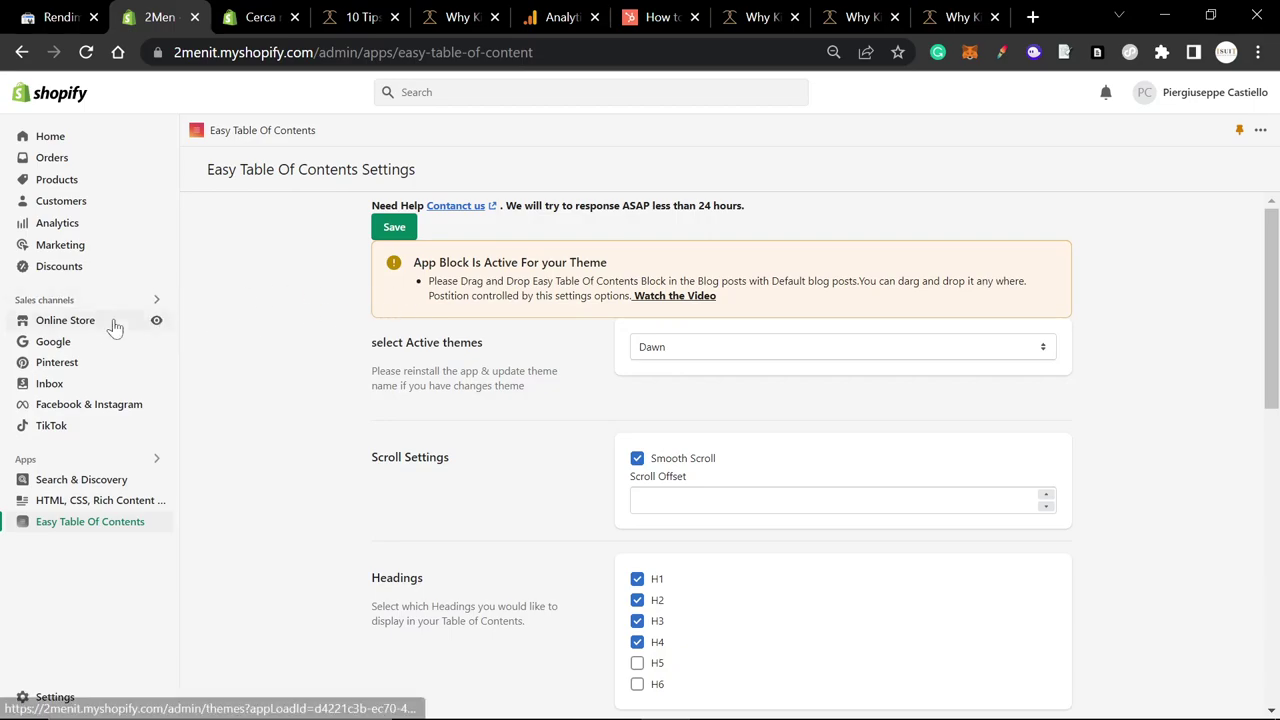
# Add an Easy Table Of Contents Apps section to the Default blog post template, removing its block
pyautogui.click(110, 322)
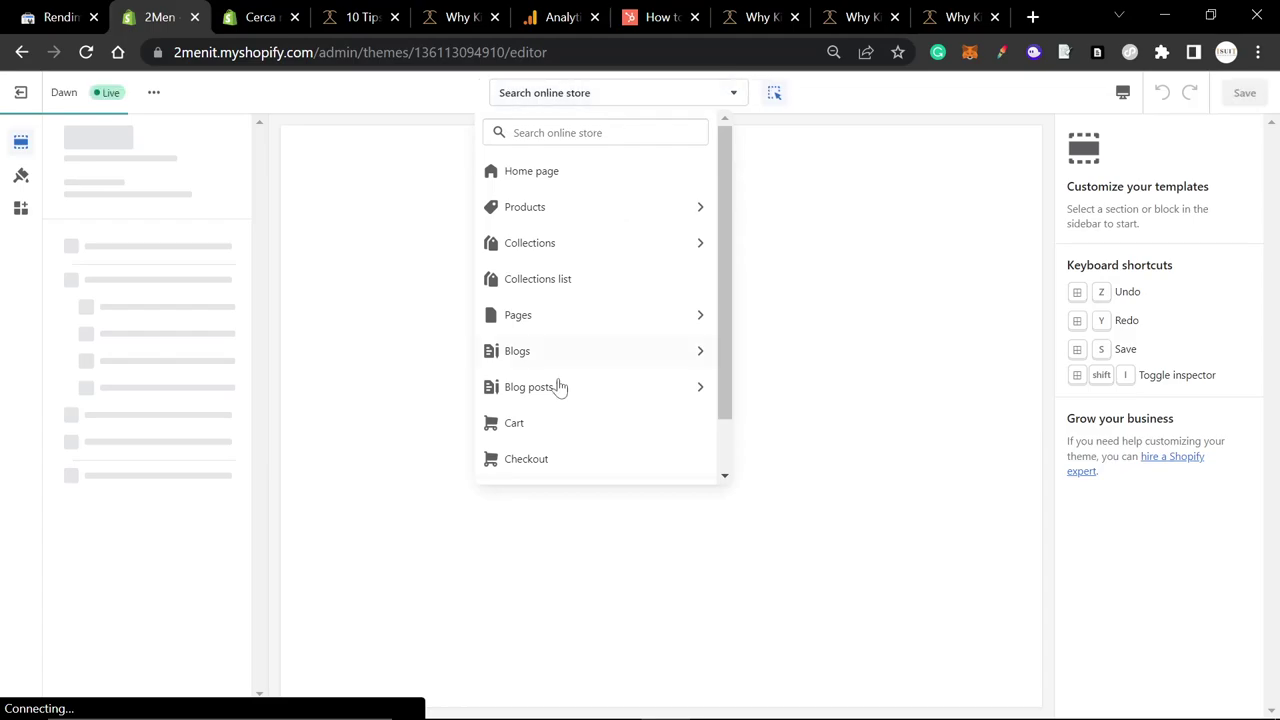
pyautogui.click(561, 387)
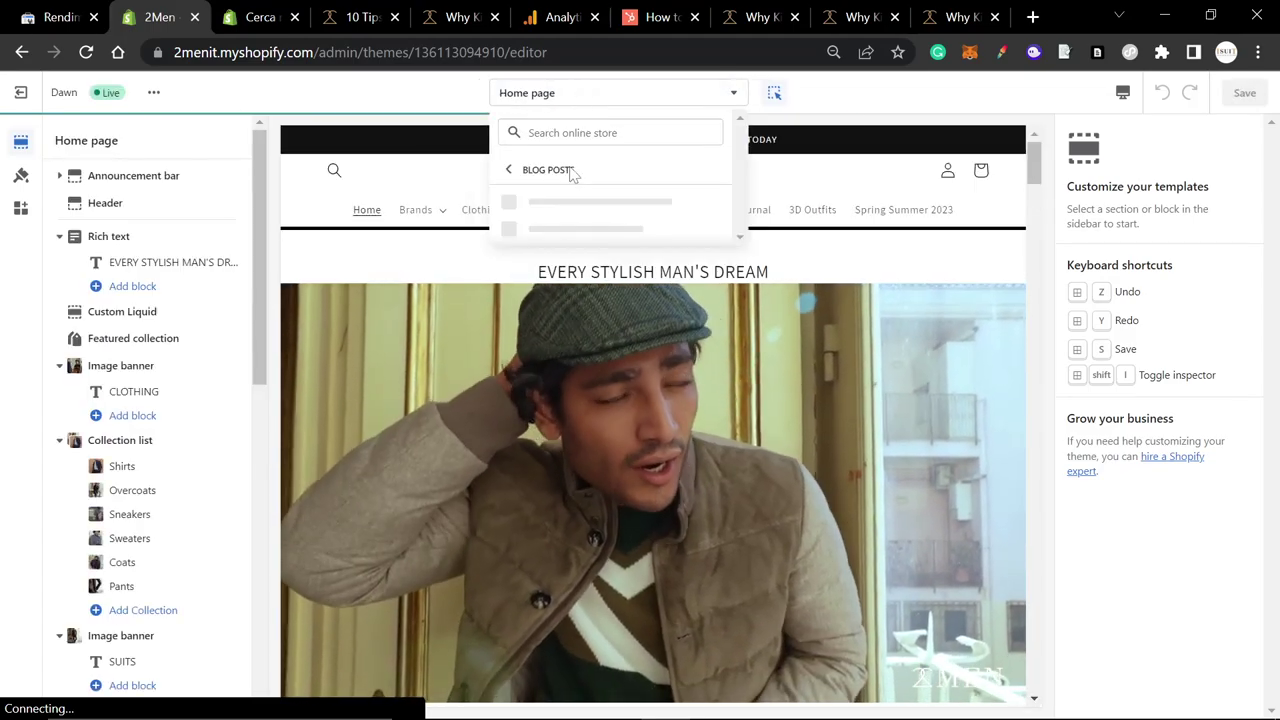
pyautogui.click(586, 215)
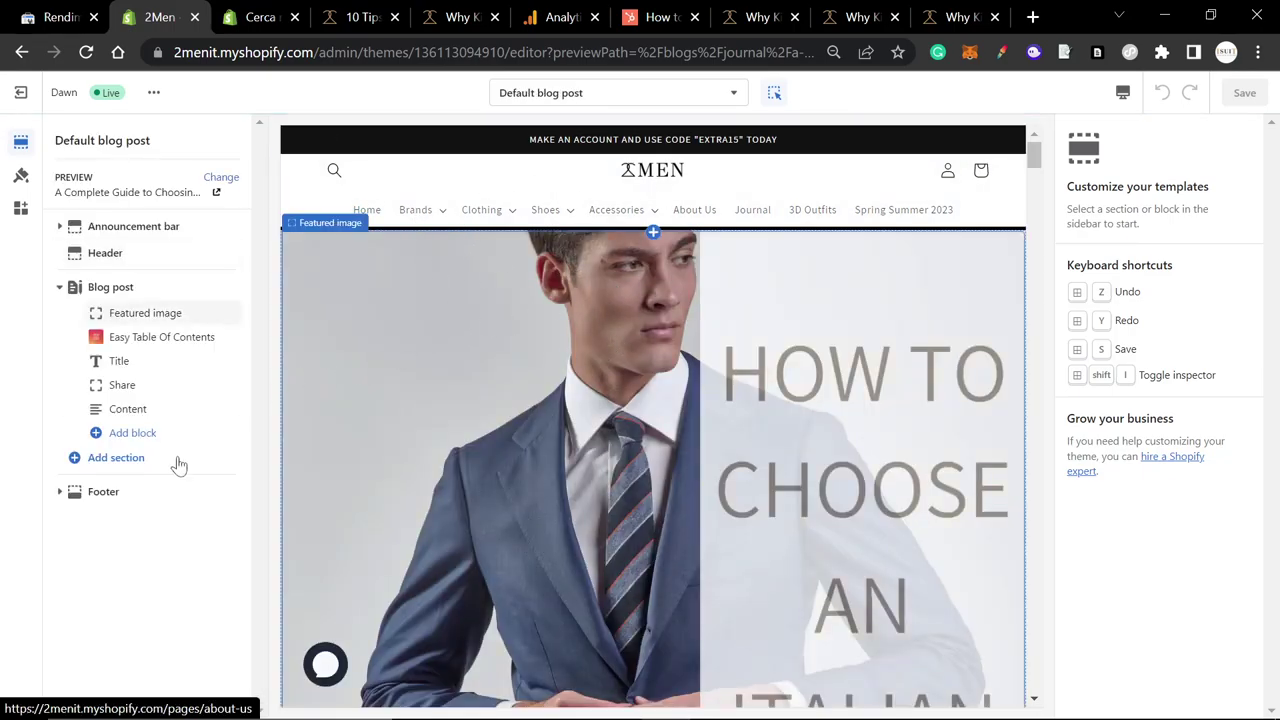
pyautogui.click(122, 462)
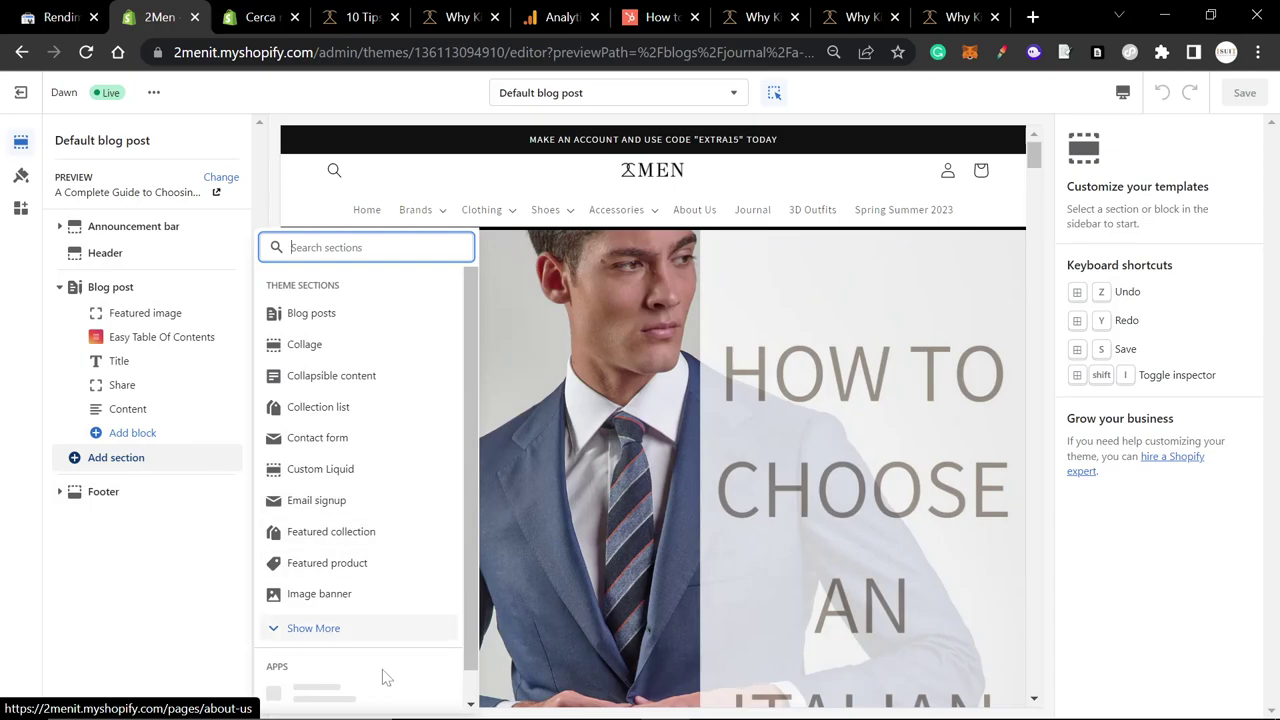
pyautogui.scroll(-3, 385, 678)
pyautogui.click(318, 592)
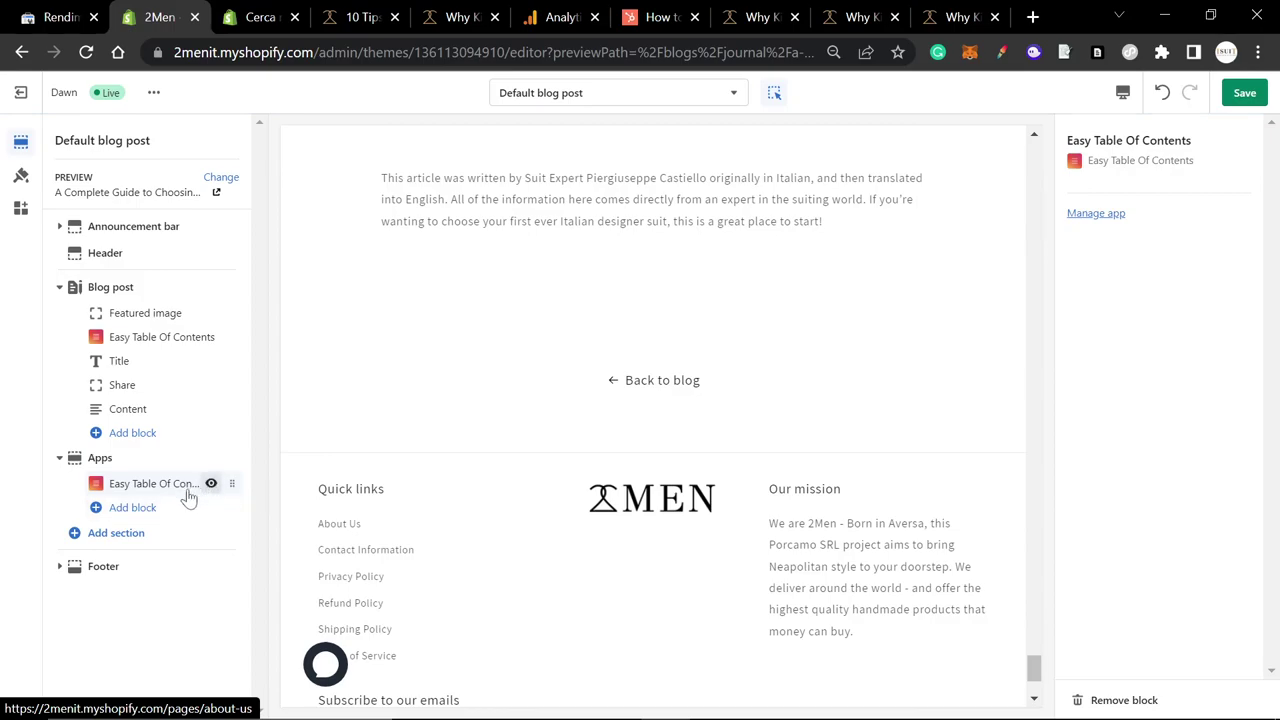
pyautogui.click(1080, 699)
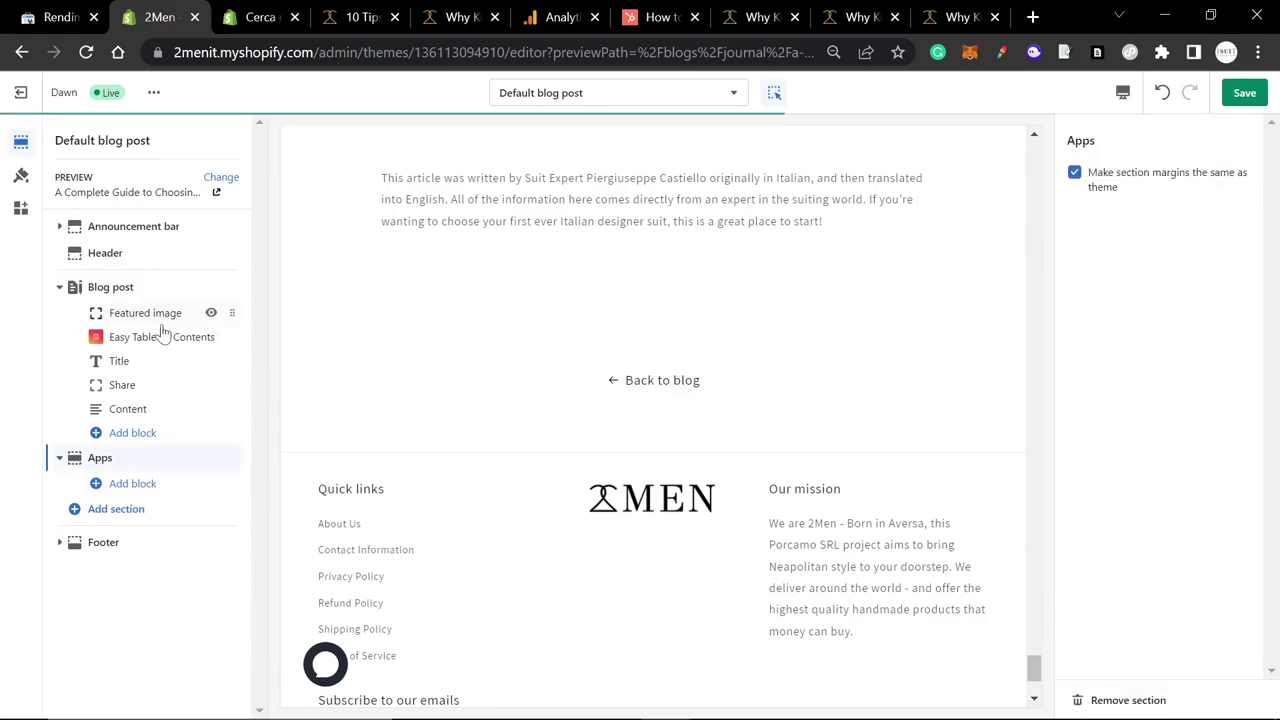
# View the live Business Casual post and its generated Table of Contents
pyautogui.moveTo(157, 343)
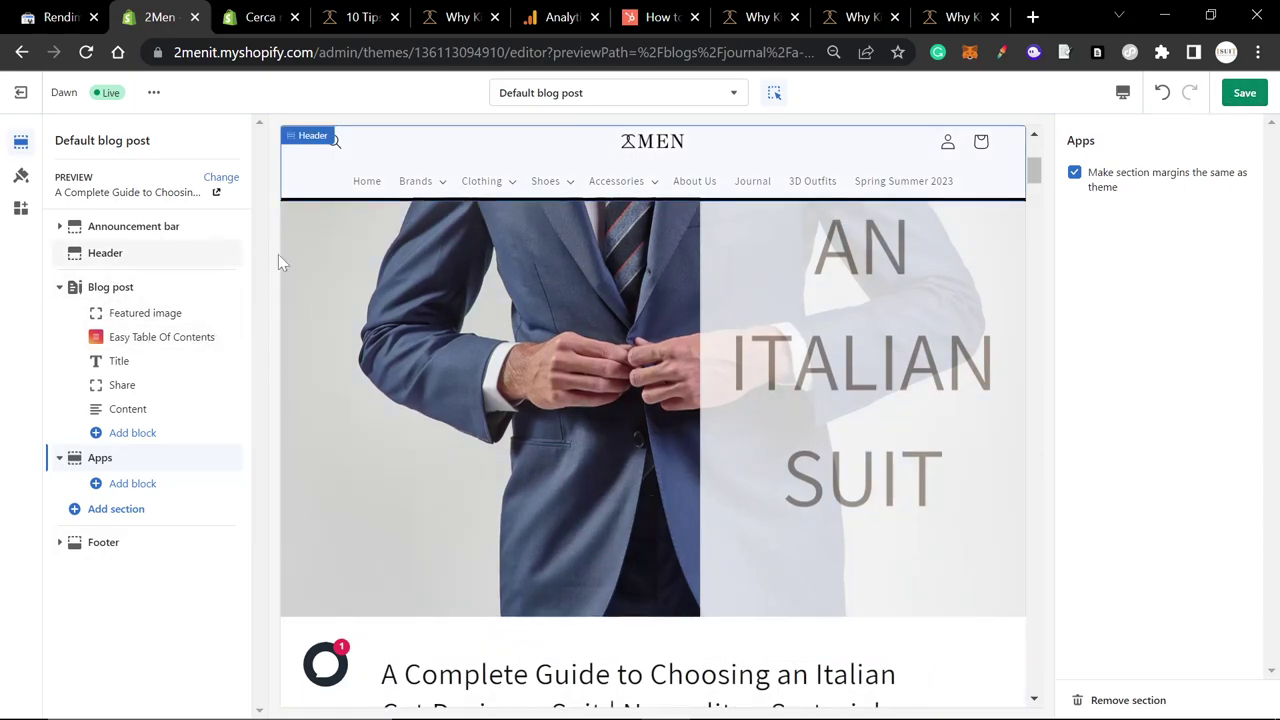
pyautogui.click(236, 19)
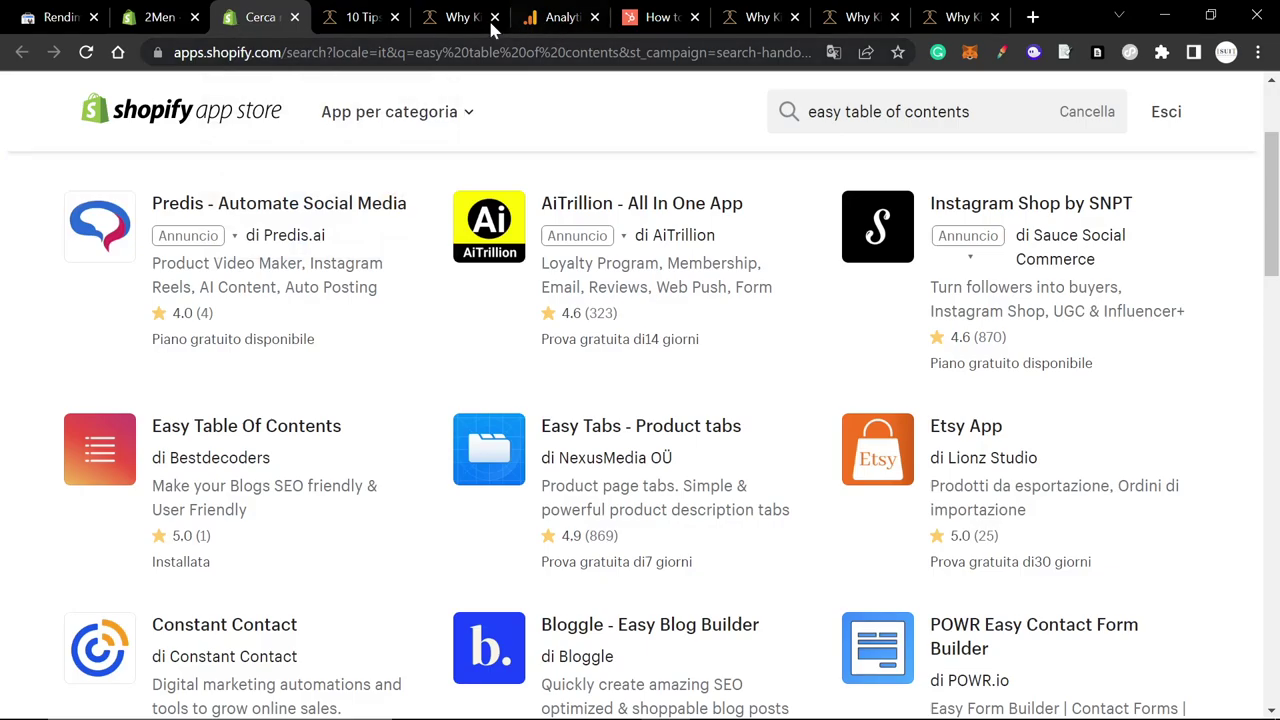
pyautogui.click(365, 17)
pyautogui.scroll(10, 563, 388)
pyautogui.scroll(15, 563, 388)
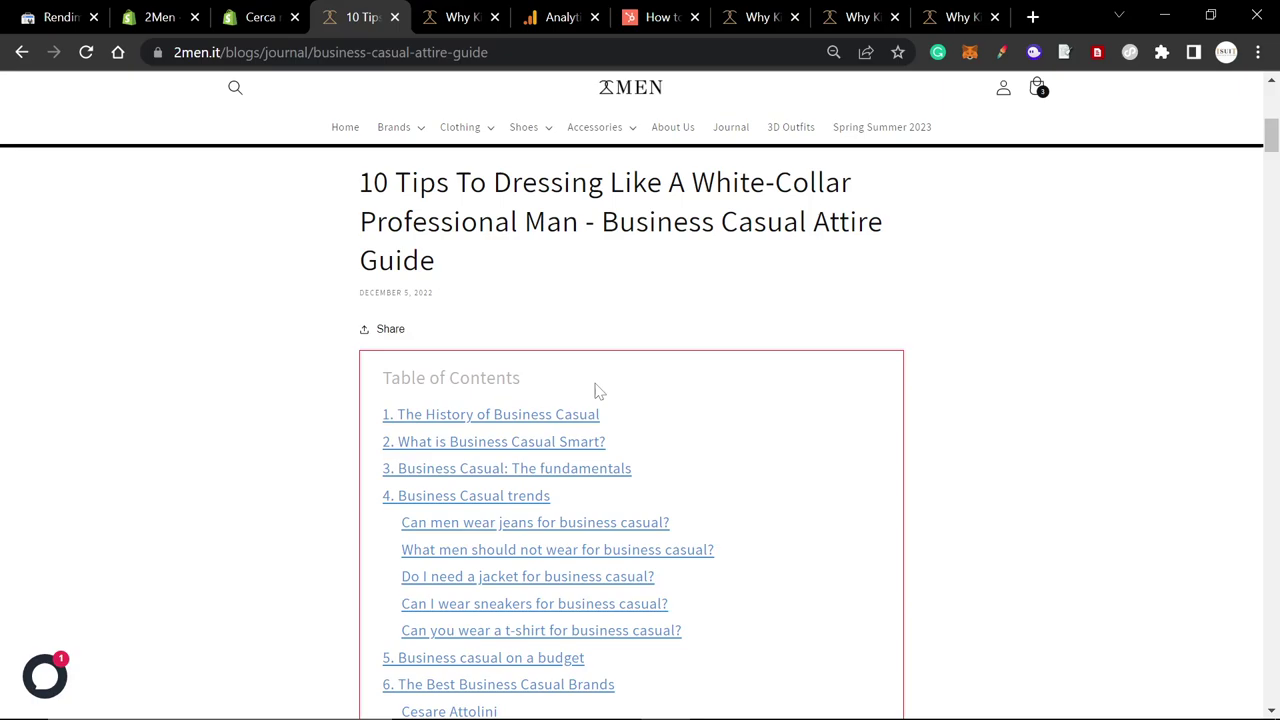
# Inspect the business-casual article's hero image in DevTools with iPhone 12 Pro mobile emulation
pyautogui.scroll(-1, 594, 395)
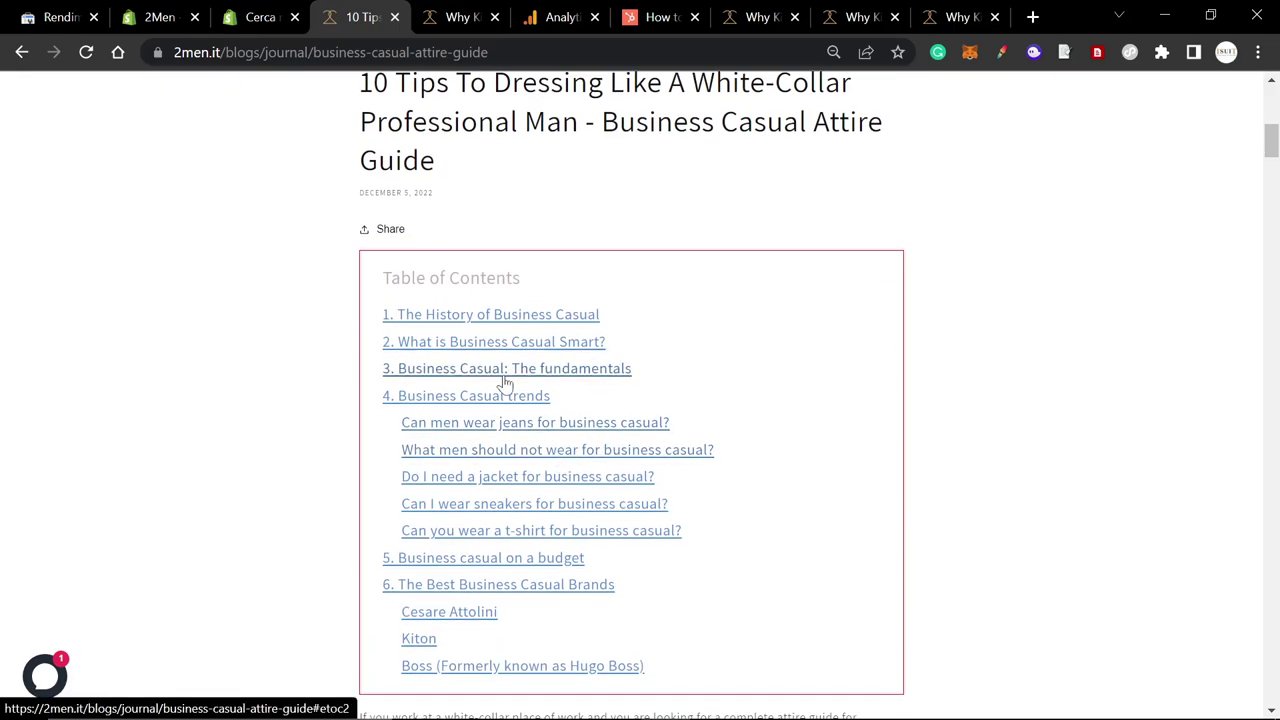
pyautogui.scroll(8, 323, 280)
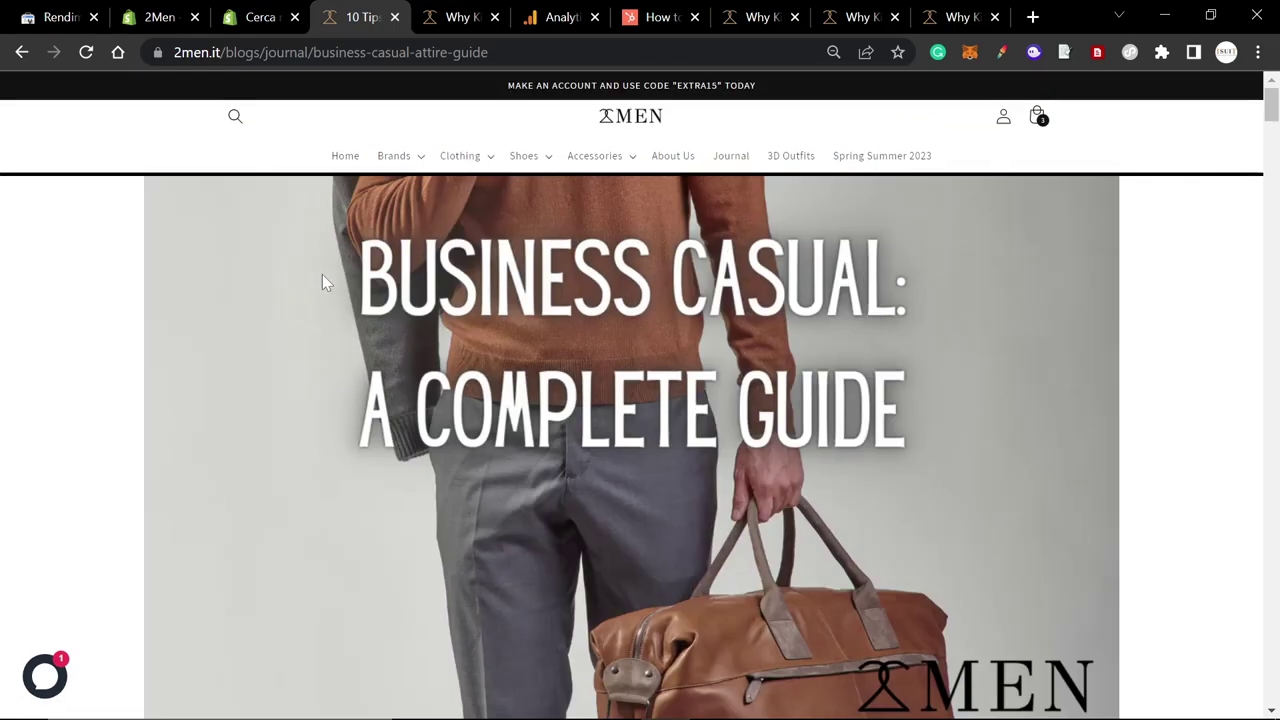
pyautogui.rightClick(398, 262)
pyautogui.click(444, 460)
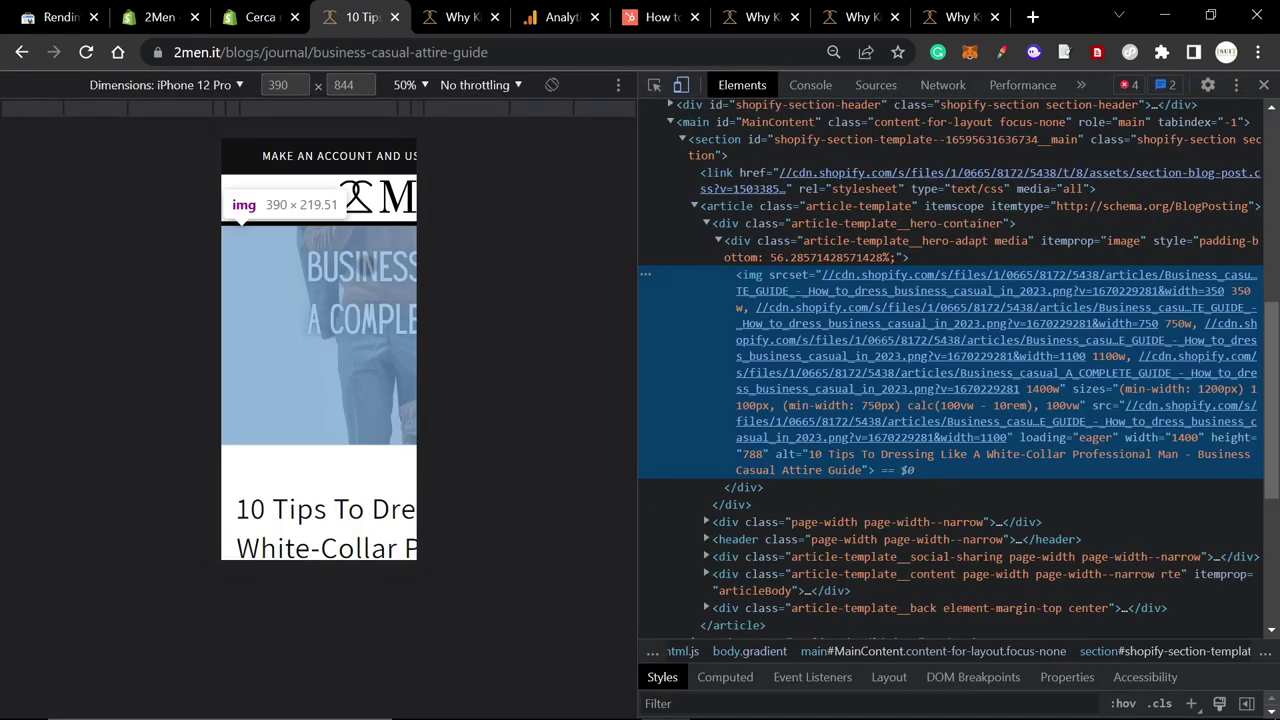
# Switch device emulation to Pixel 5 and scroll through the article's Table of Contents
pyautogui.click(236, 86)
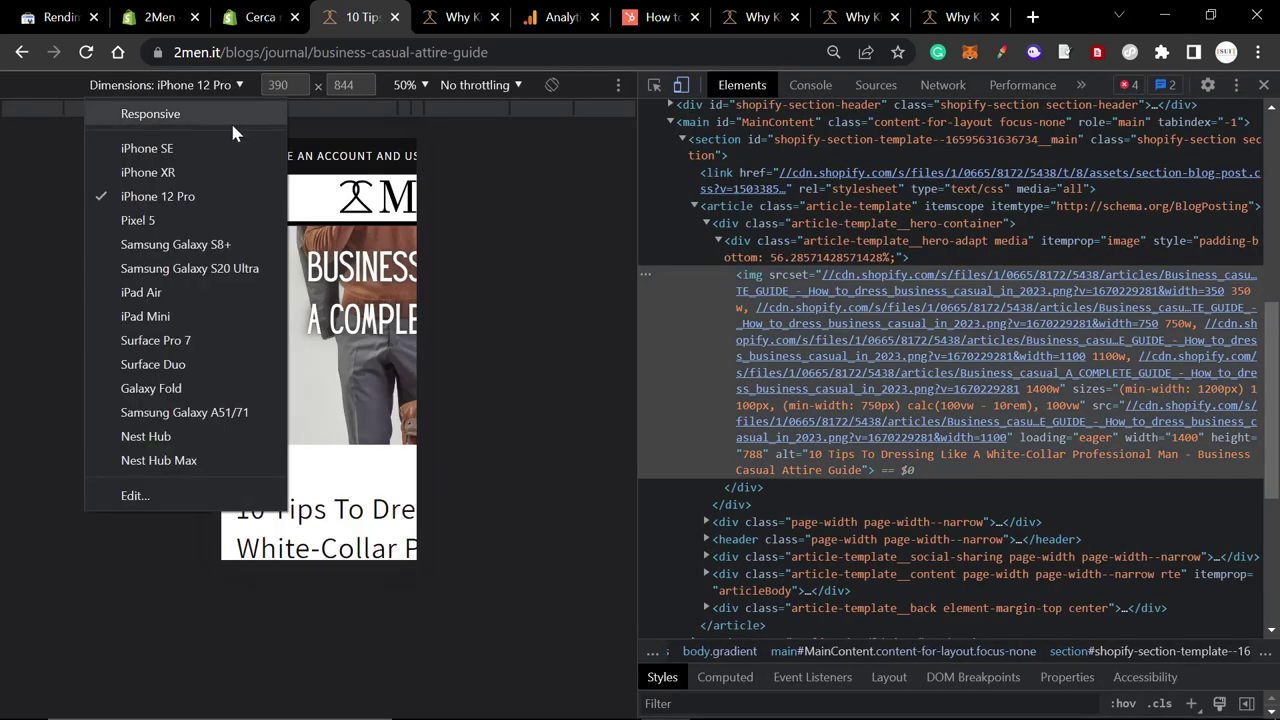
pyautogui.click(200, 229)
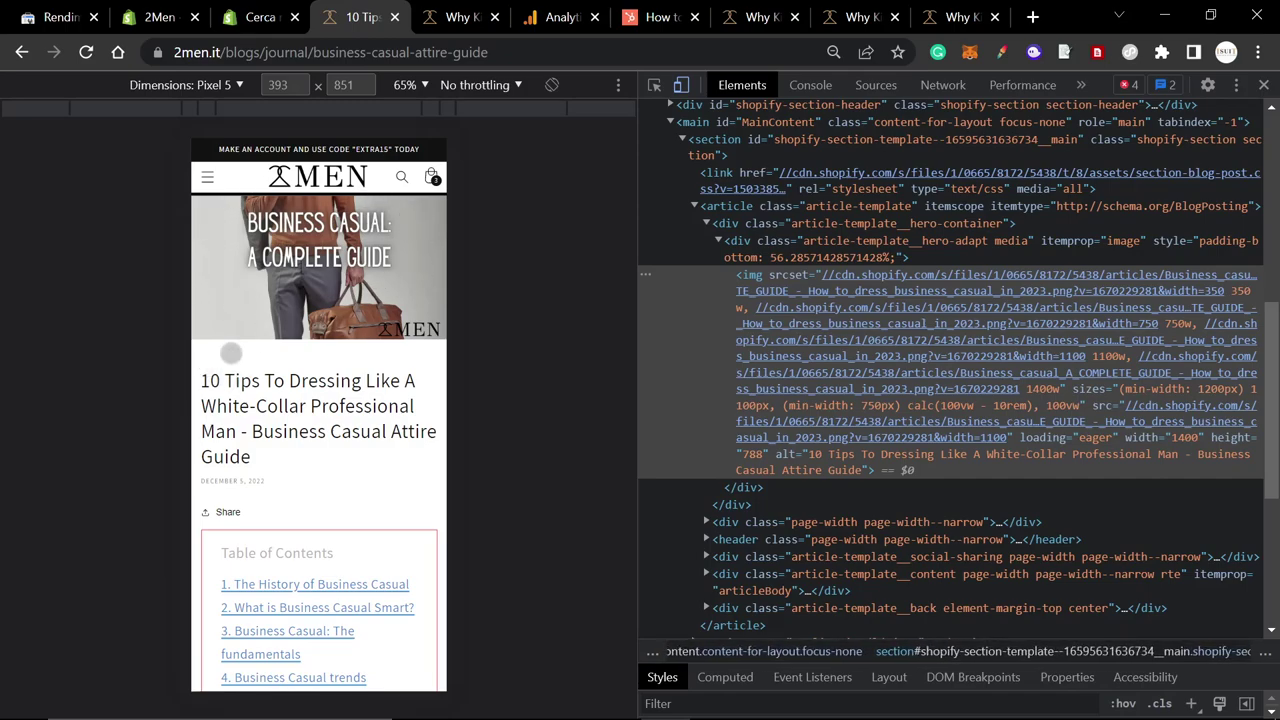
pyautogui.scroll(-1, 200, 395)
pyautogui.scroll(1, 200, 395)
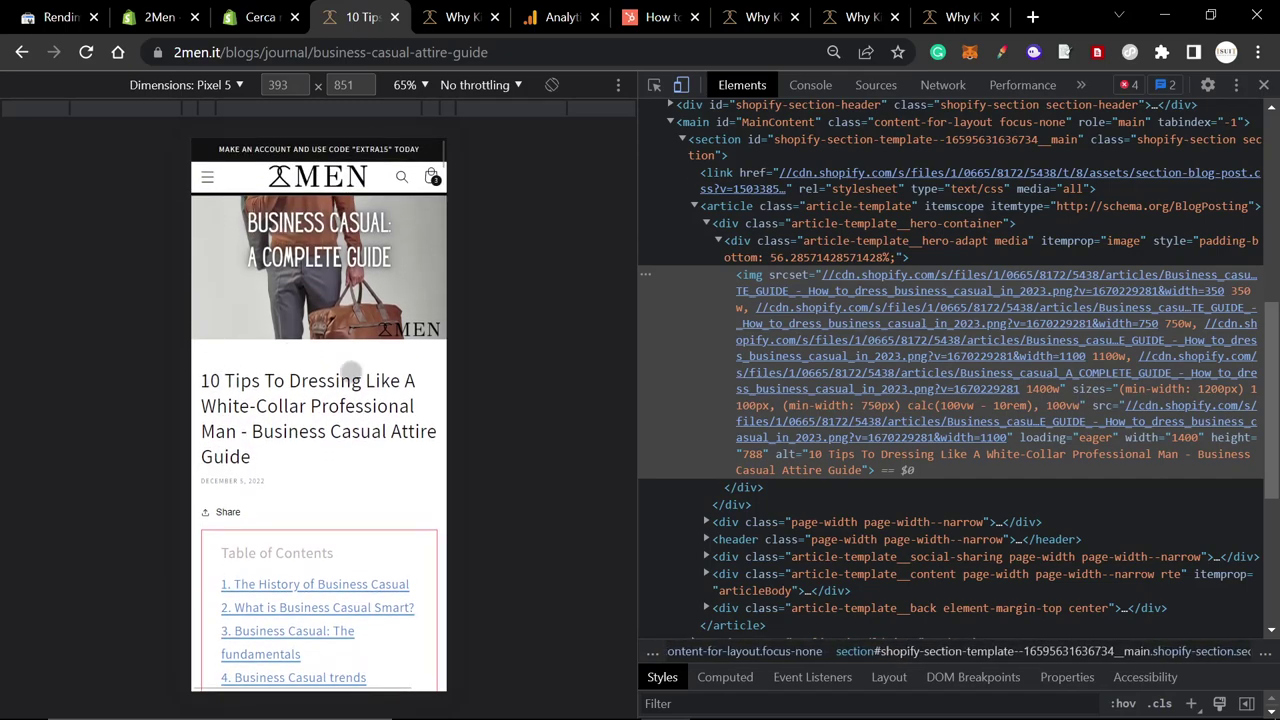
pyautogui.scroll(-1, 280, 407)
pyautogui.scroll(-15, 294, 405)
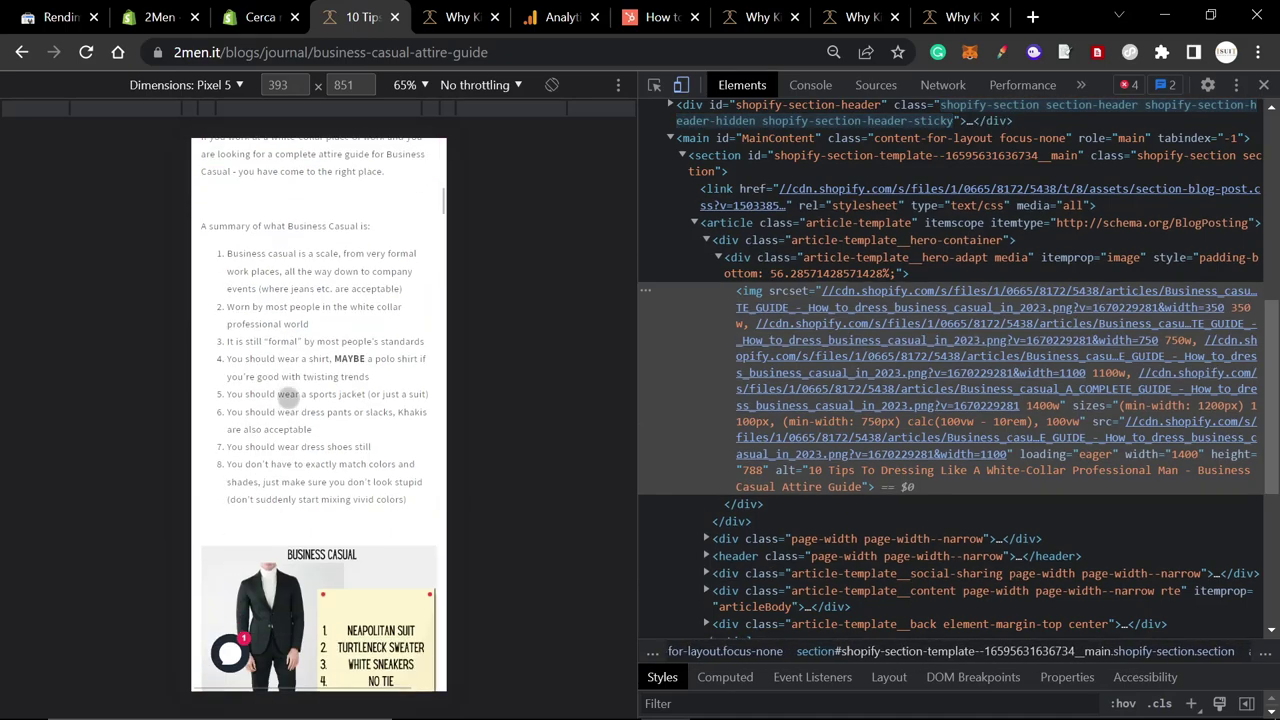
pyautogui.scroll(-15, 326, 395)
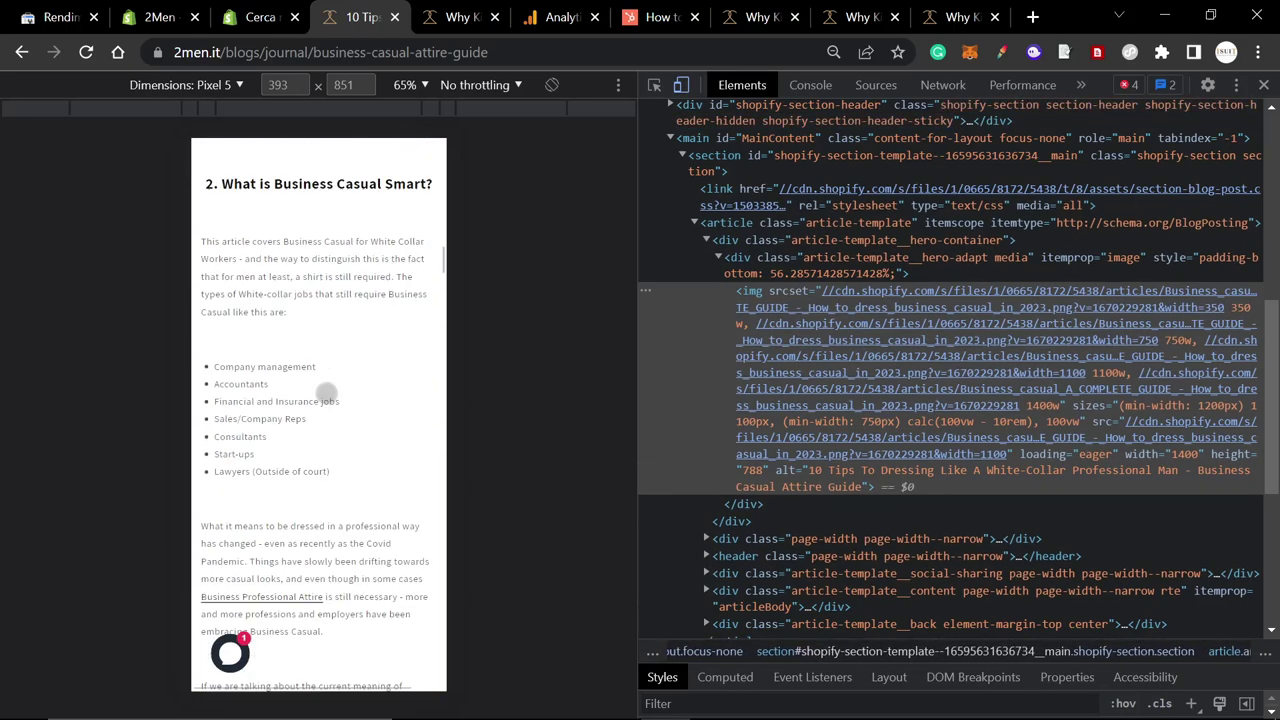
pyautogui.scroll(20, 326, 393)
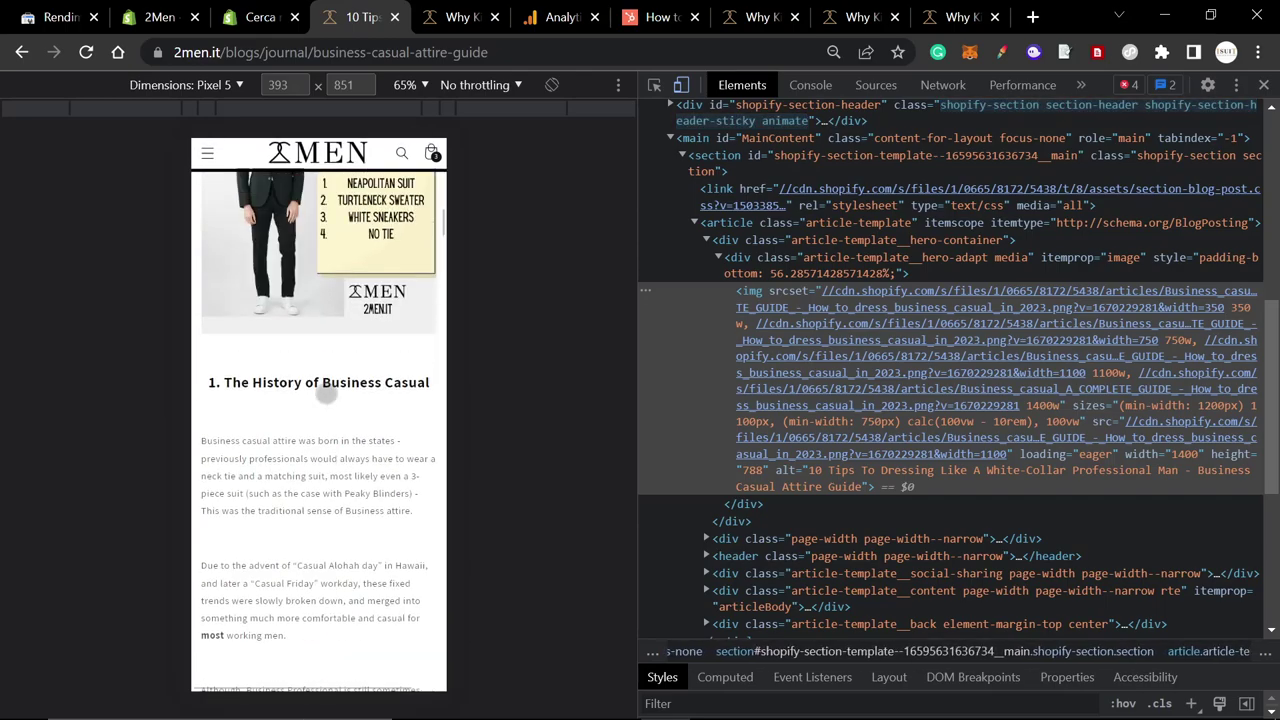
pyautogui.scroll(1, 330, 405)
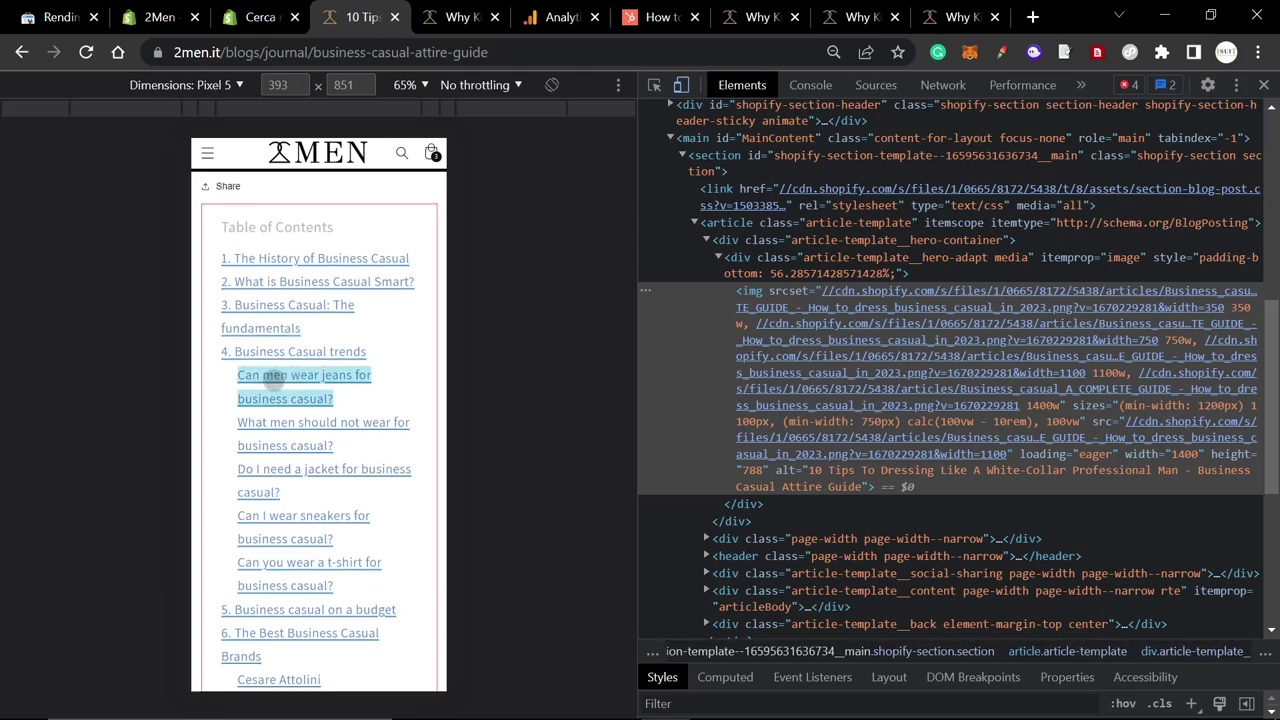
# Follow the jeans link in the Table of Contents and review the nested sub-question entries
pyautogui.click(273, 377)
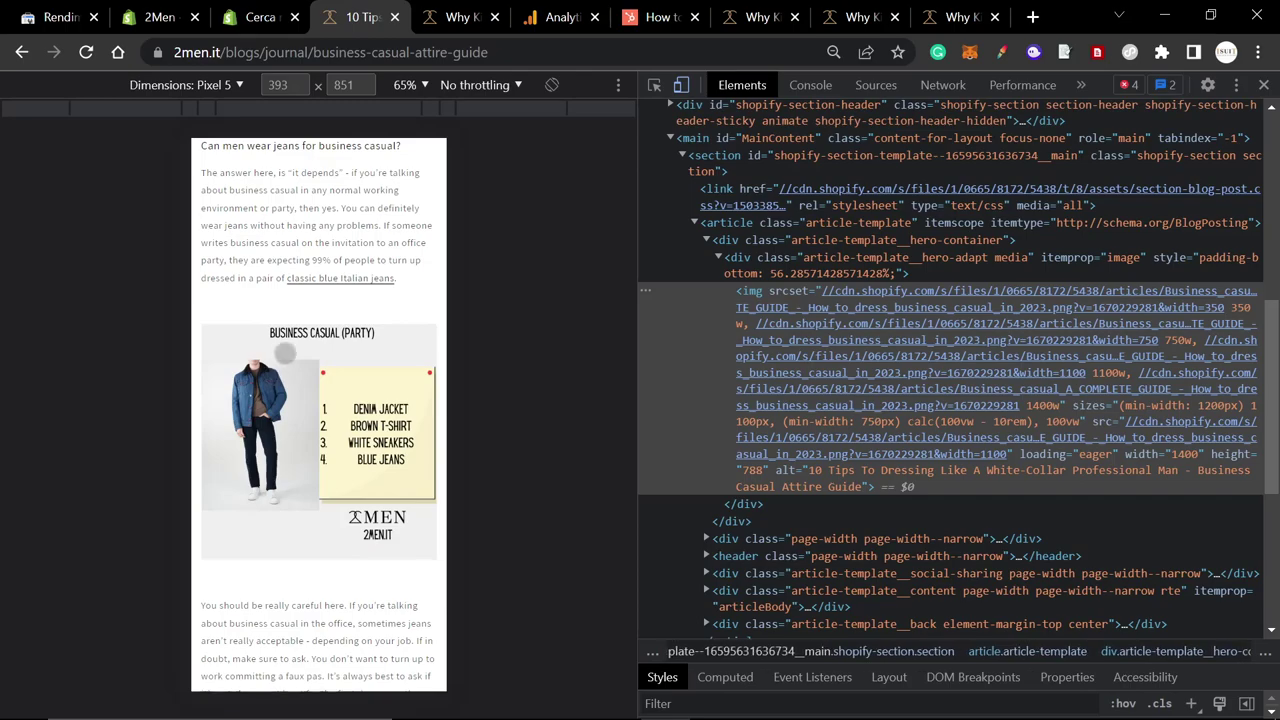
pyautogui.scroll(1, 285, 352)
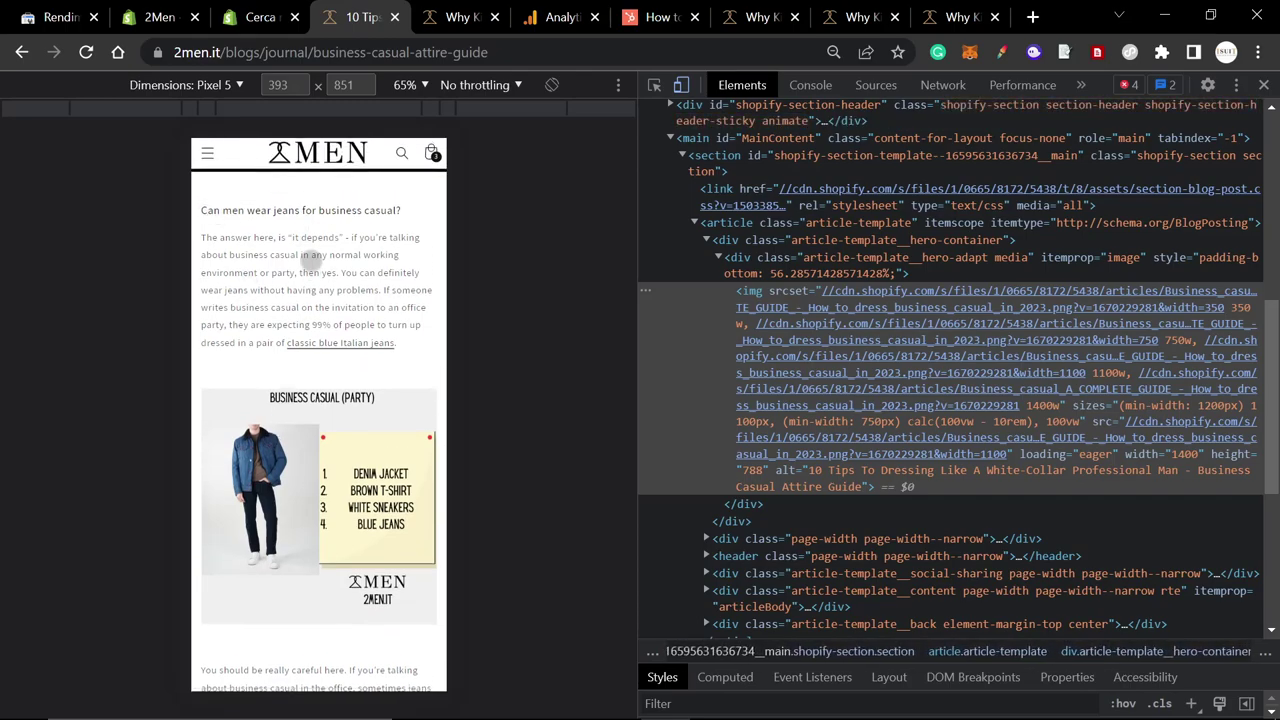
pyautogui.scroll(1, 340, 489)
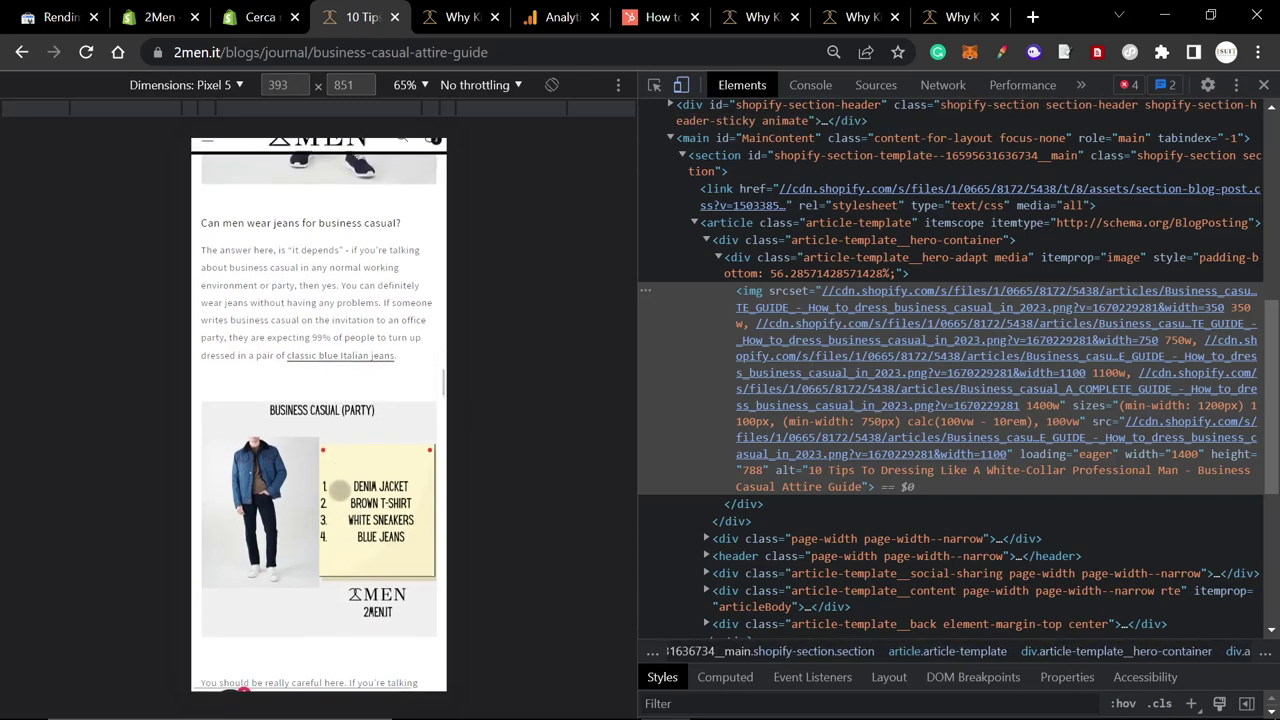
pyautogui.scroll(15, 340, 489)
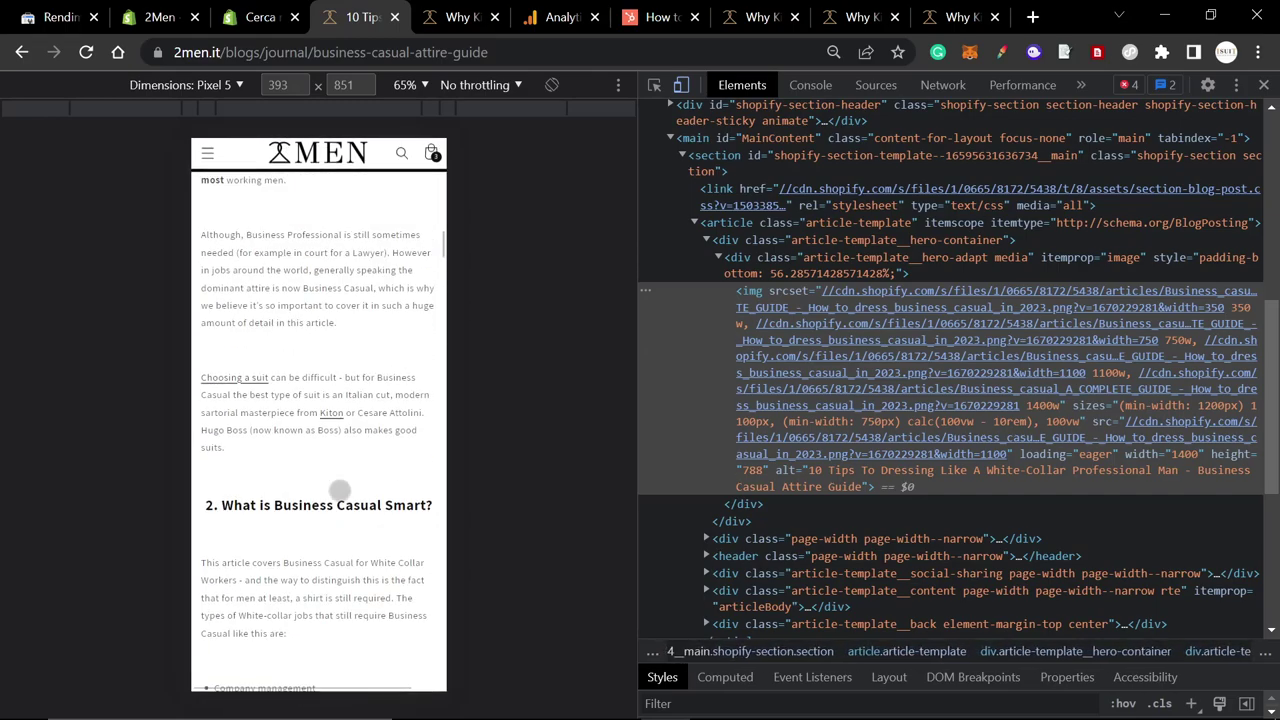
pyautogui.scroll(15, 340, 489)
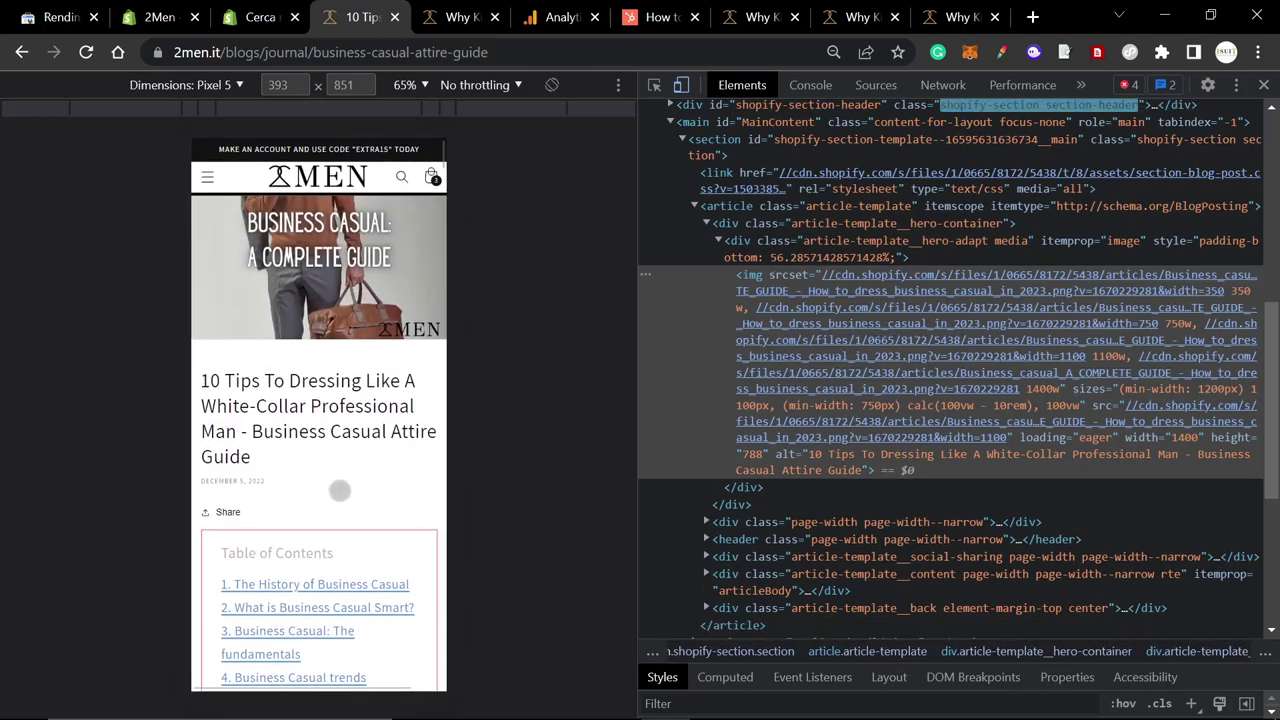
pyautogui.scroll(-5, 340, 489)
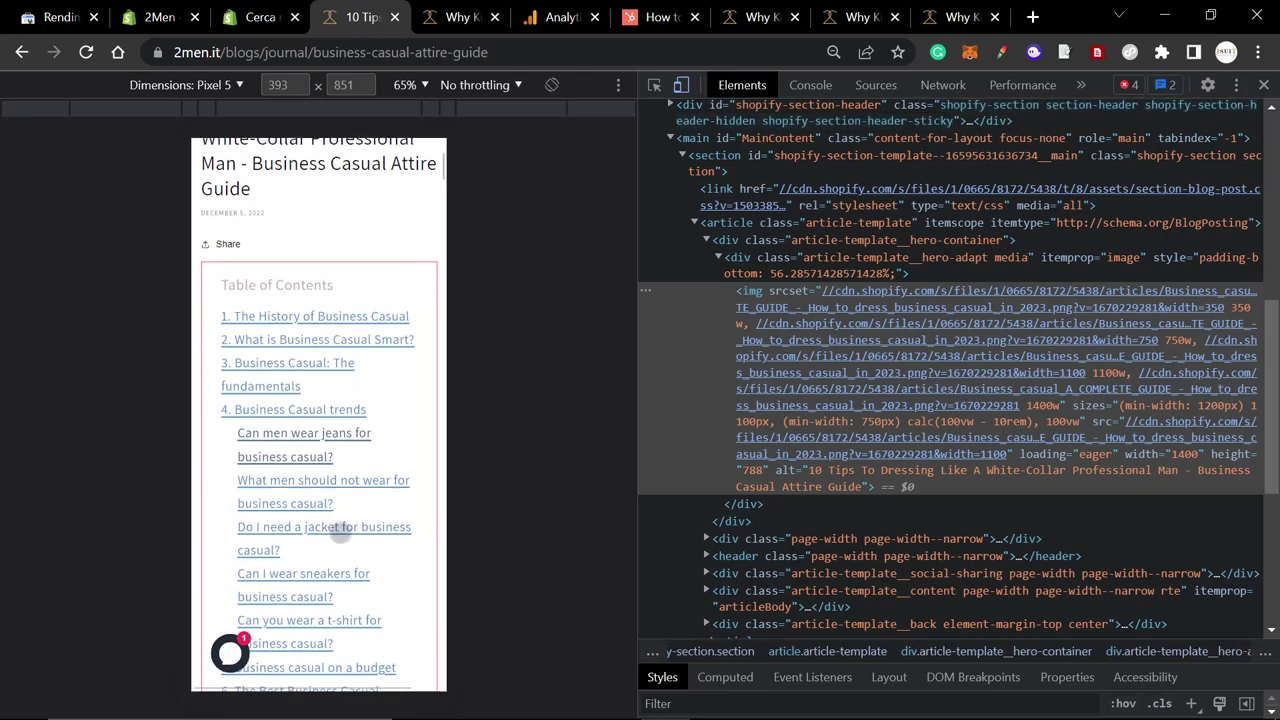
pyautogui.scroll(-1, 340, 533)
pyautogui.scroll(-1, 342, 534)
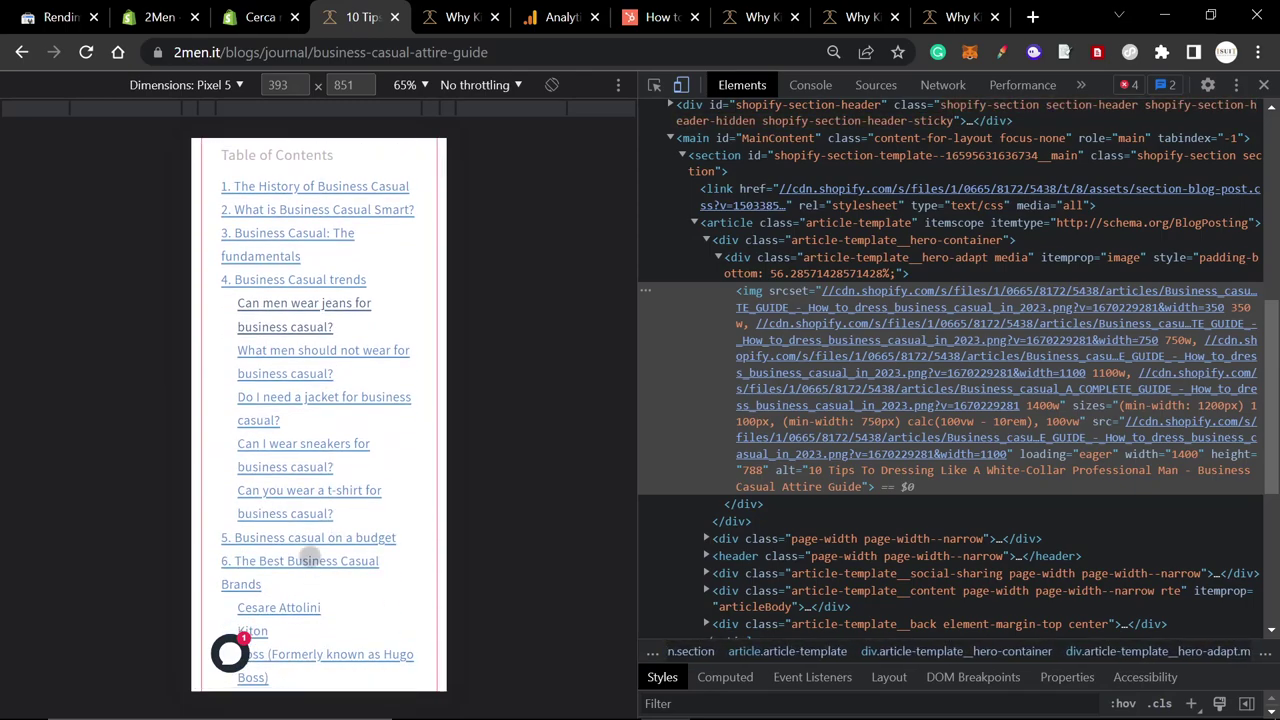
pyautogui.scroll(-1, 310, 556)
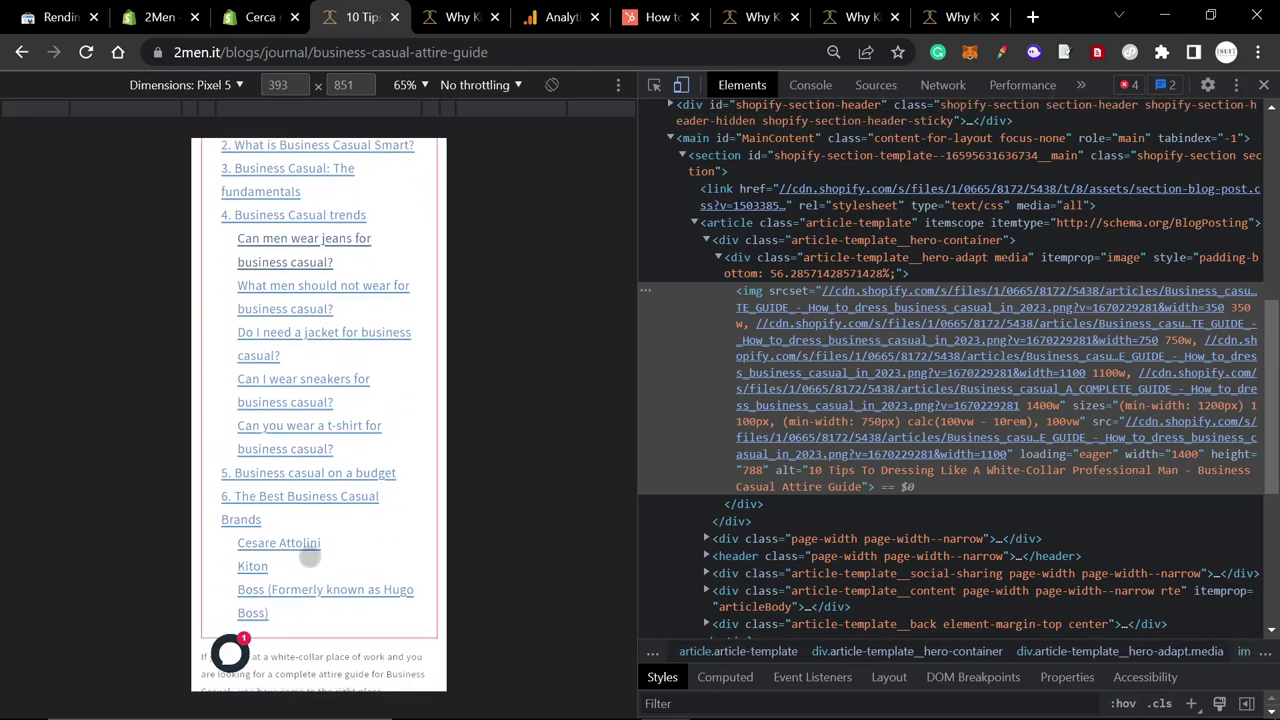
pyautogui.scroll(1, 310, 555)
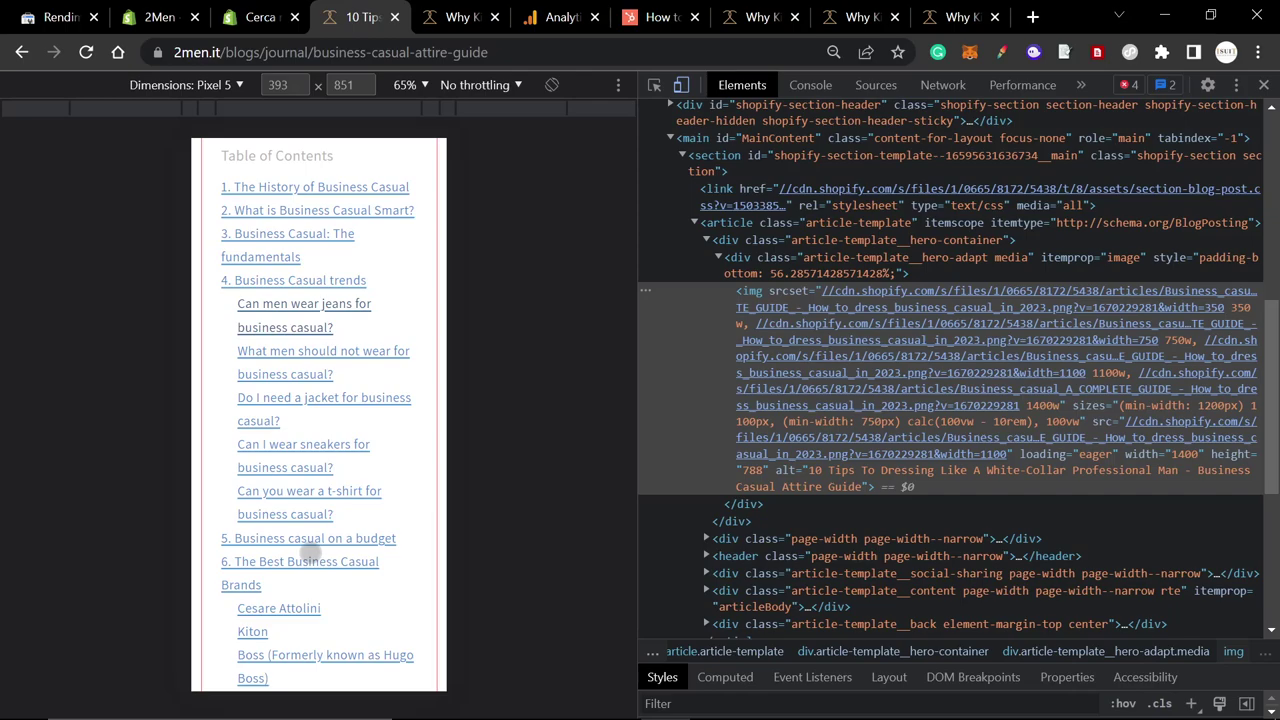
pyautogui.scroll(1, 292, 365)
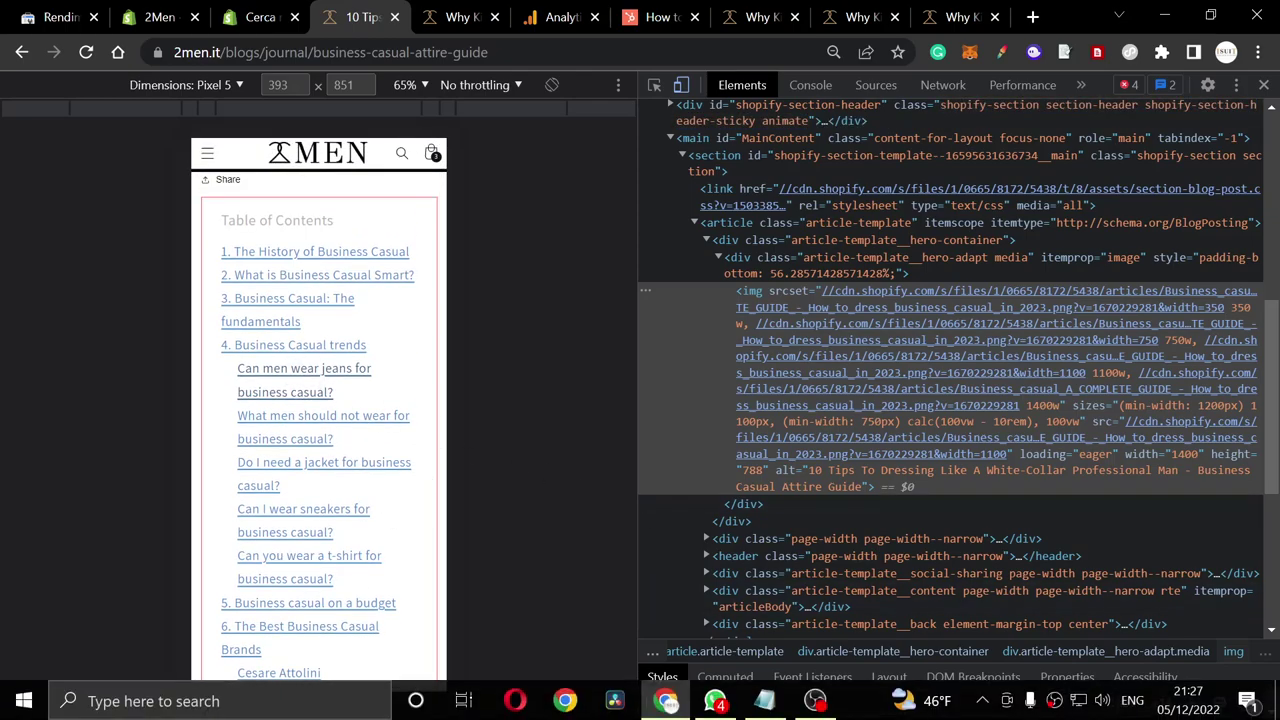
# From the Journal, view the funeral attire article's Table of Contents down to Conclusion and select its URL
pyautogui.hotkey('ctrl', 'Tab')
pyautogui.click(722, 130)
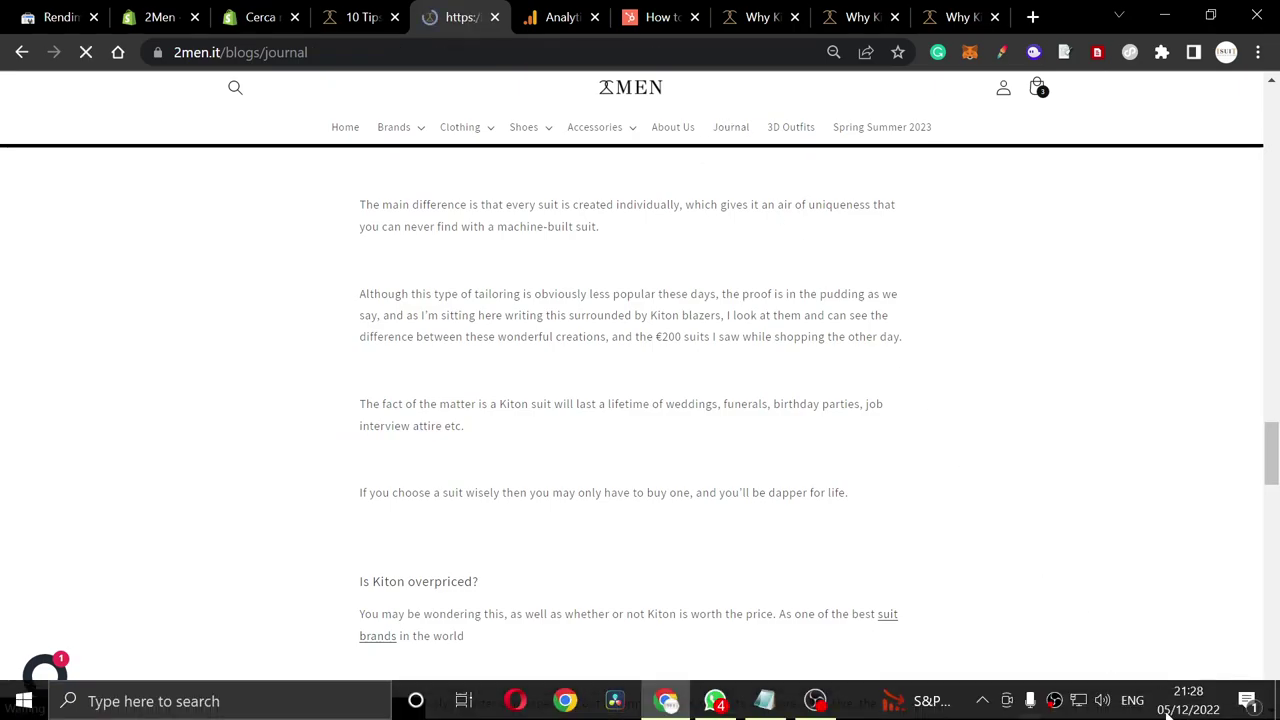
pyautogui.scroll(-1, 773, 362)
pyautogui.scroll(-7, 543, 300)
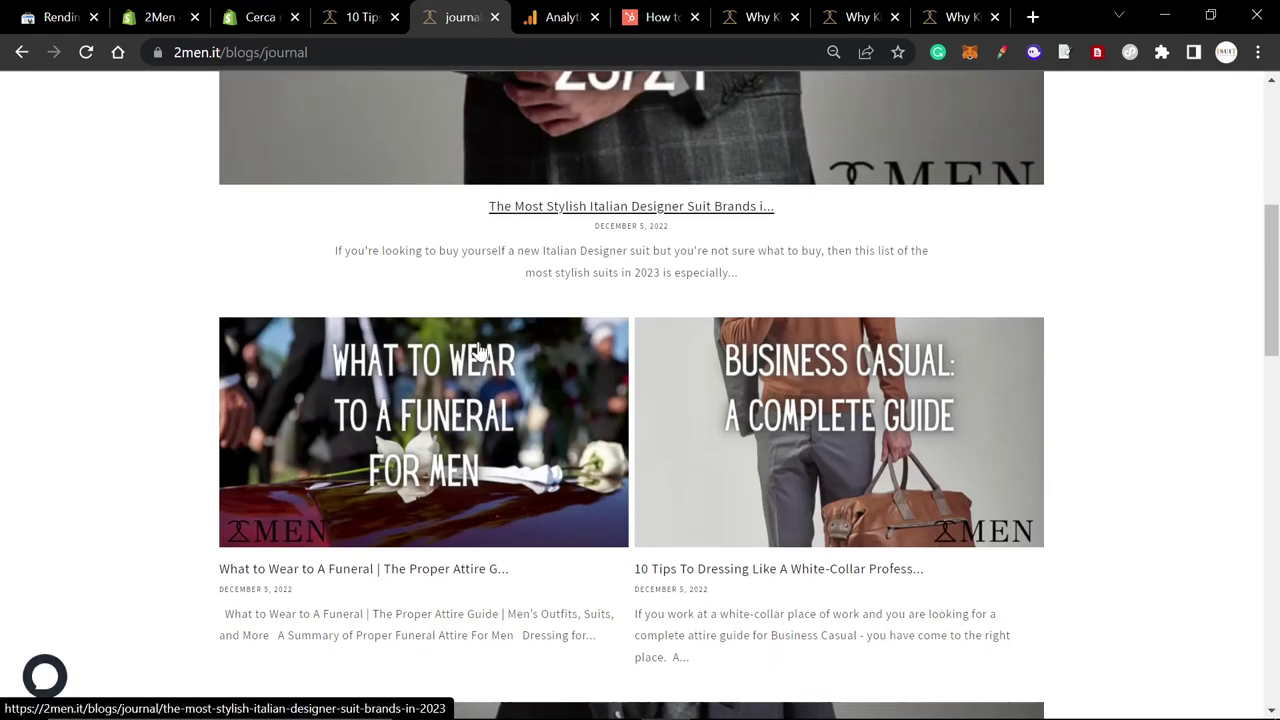
pyautogui.scroll(-4, 566, 471)
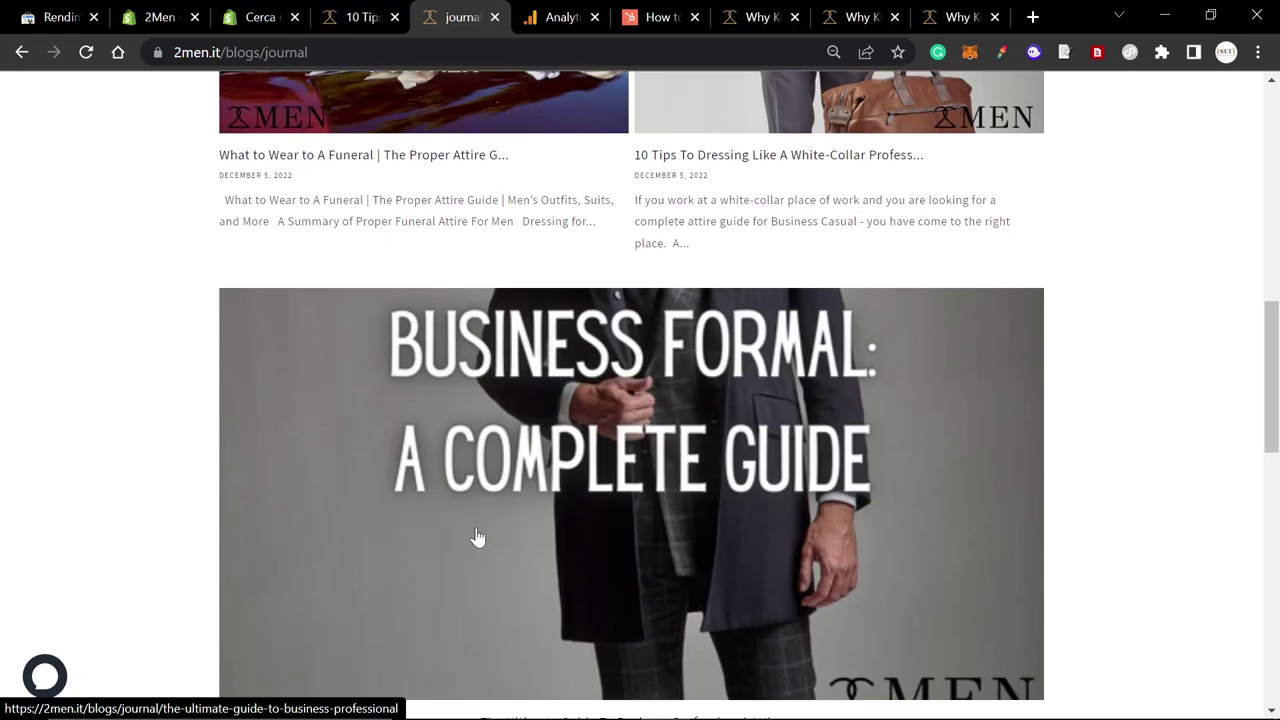
pyautogui.scroll(6, 550, 458)
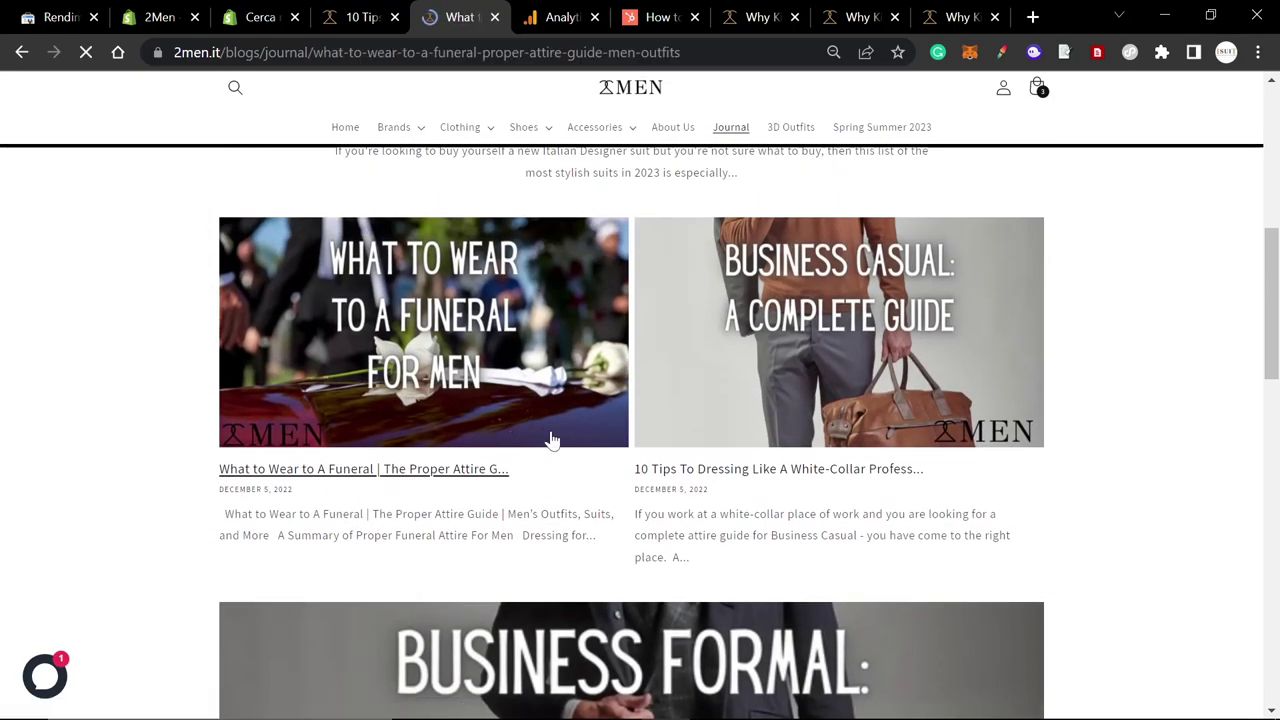
pyautogui.scroll(-7, 545, 437)
pyautogui.scroll(-3, 371, 229)
pyautogui.scroll(3, 380, 340)
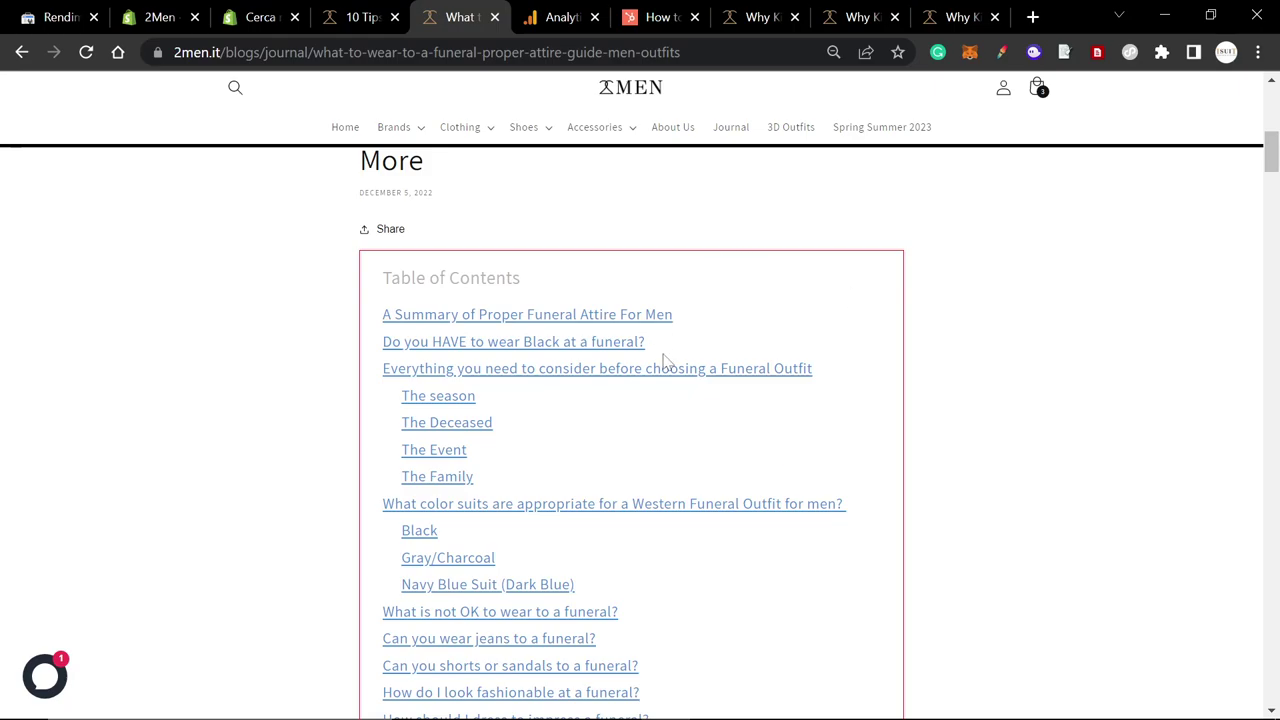
pyautogui.scroll(-1, 651, 372)
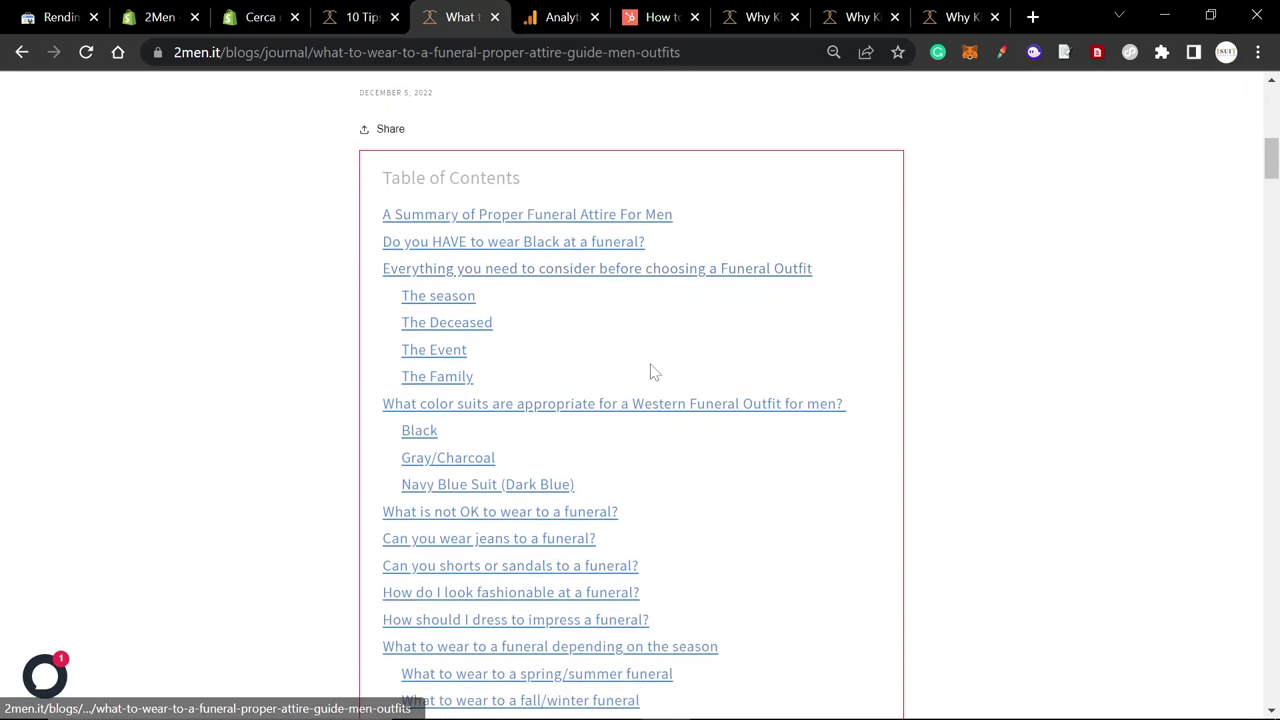
pyautogui.scroll(-1, 651, 372)
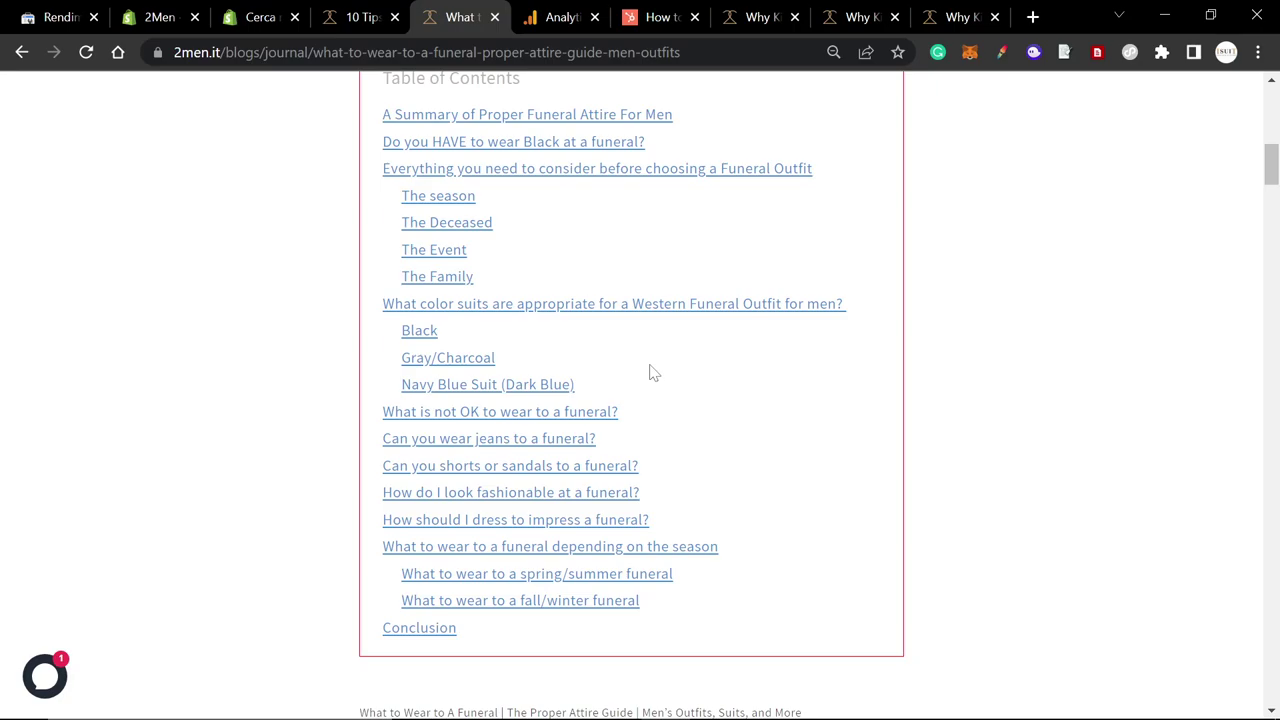
pyautogui.click(570, 55)
pyautogui.hotkey('ctrl', 'c')
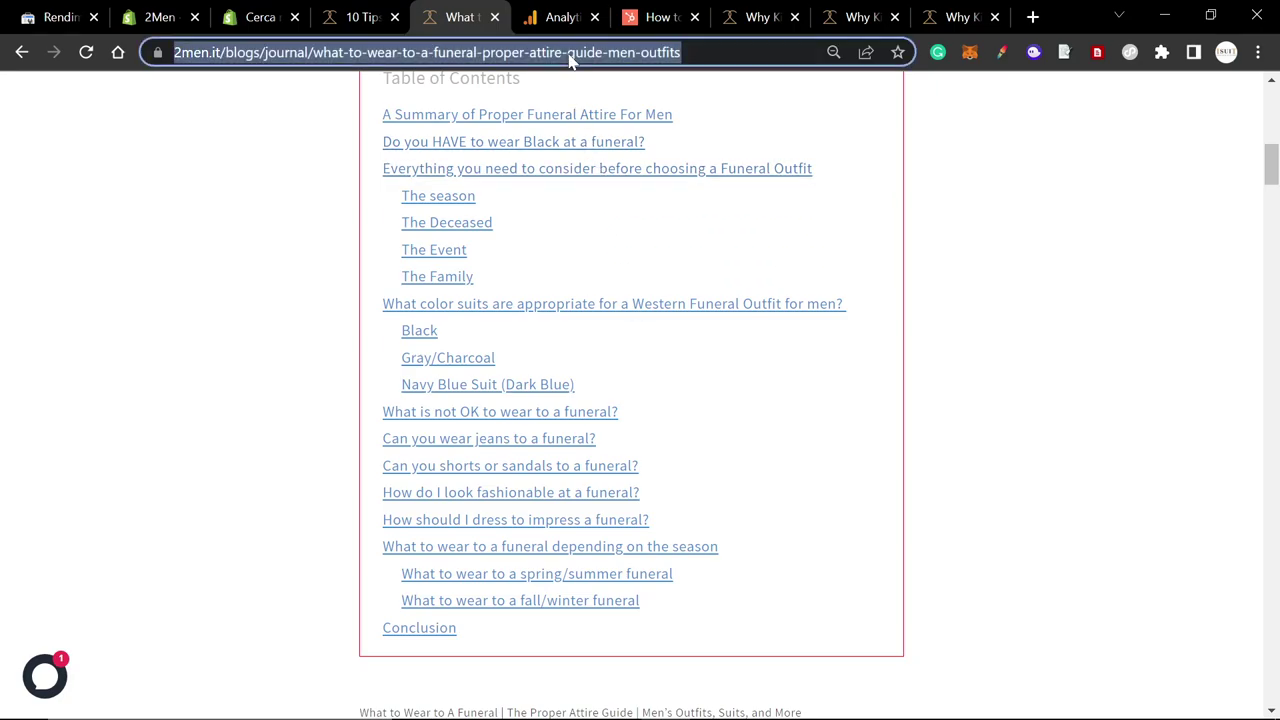
# Go to Google Search Console via the 'sea' address autocomplete
pyautogui.click(958, 17)
pyautogui.click(778, 50)
pyautogui.write('sea')
pyautogui.press('Return')
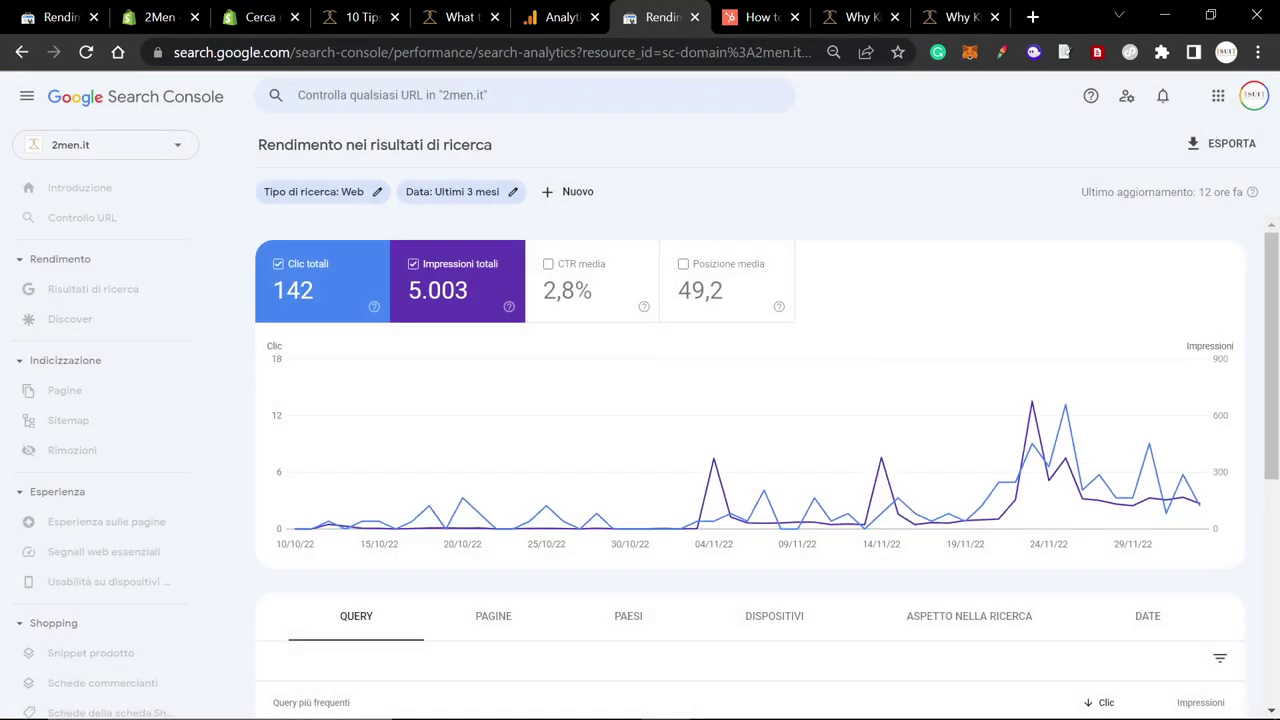
# Run URL inspection on the funeral article URL, then on its /de/ variant
pyautogui.click(455, 95)
pyautogui.hotkey('ctrl', 'v')
pyautogui.press('Return')
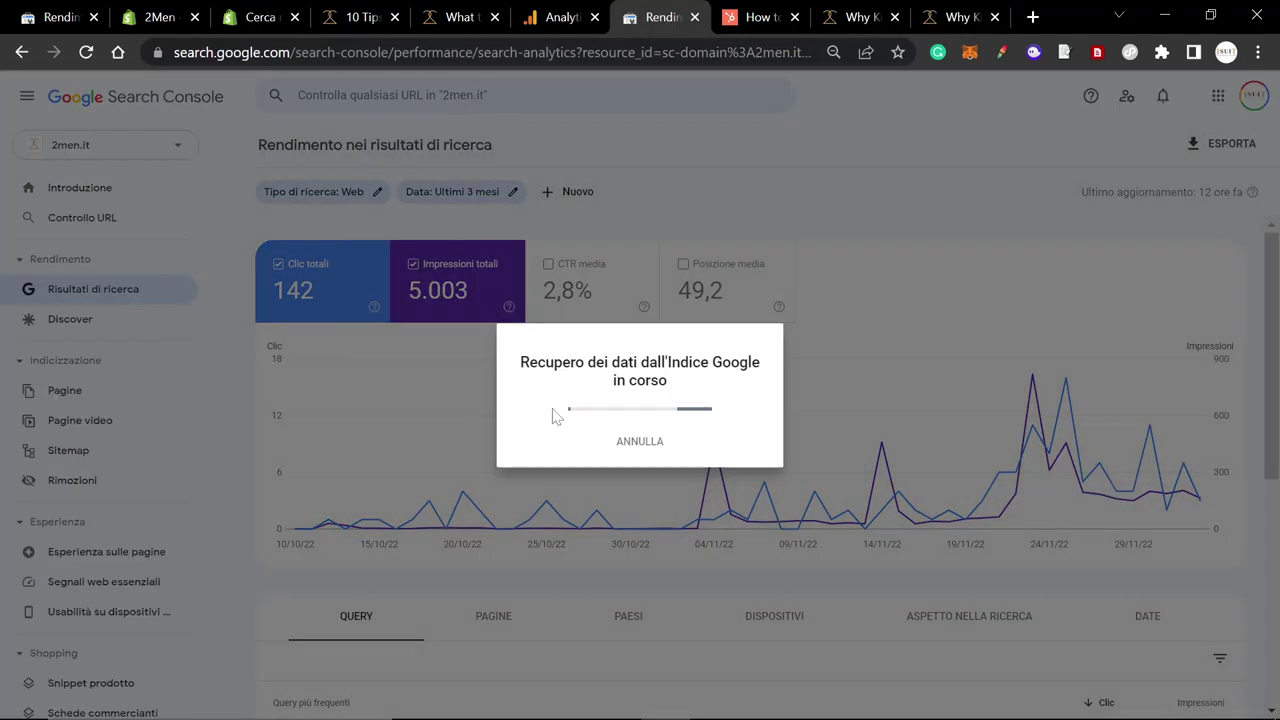
pyautogui.moveTo(758, 714)
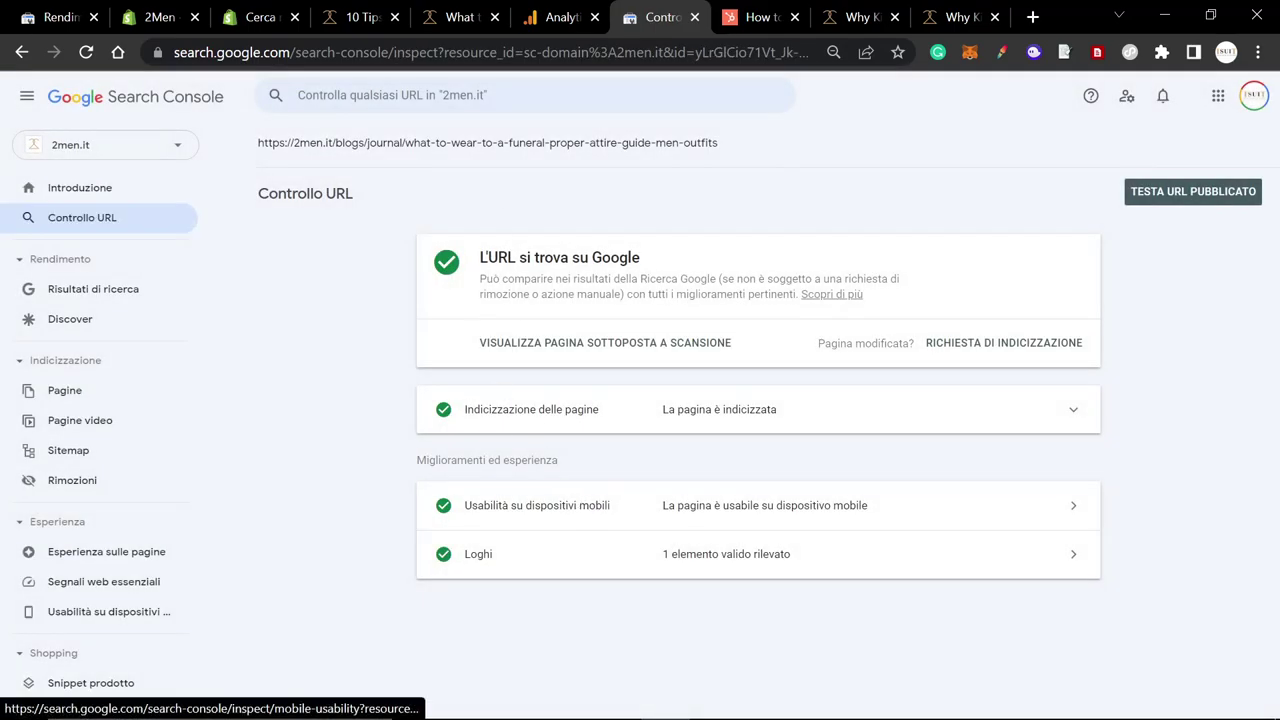
pyautogui.click(520, 95)
pyautogui.hotkey('ctrl', 'v')
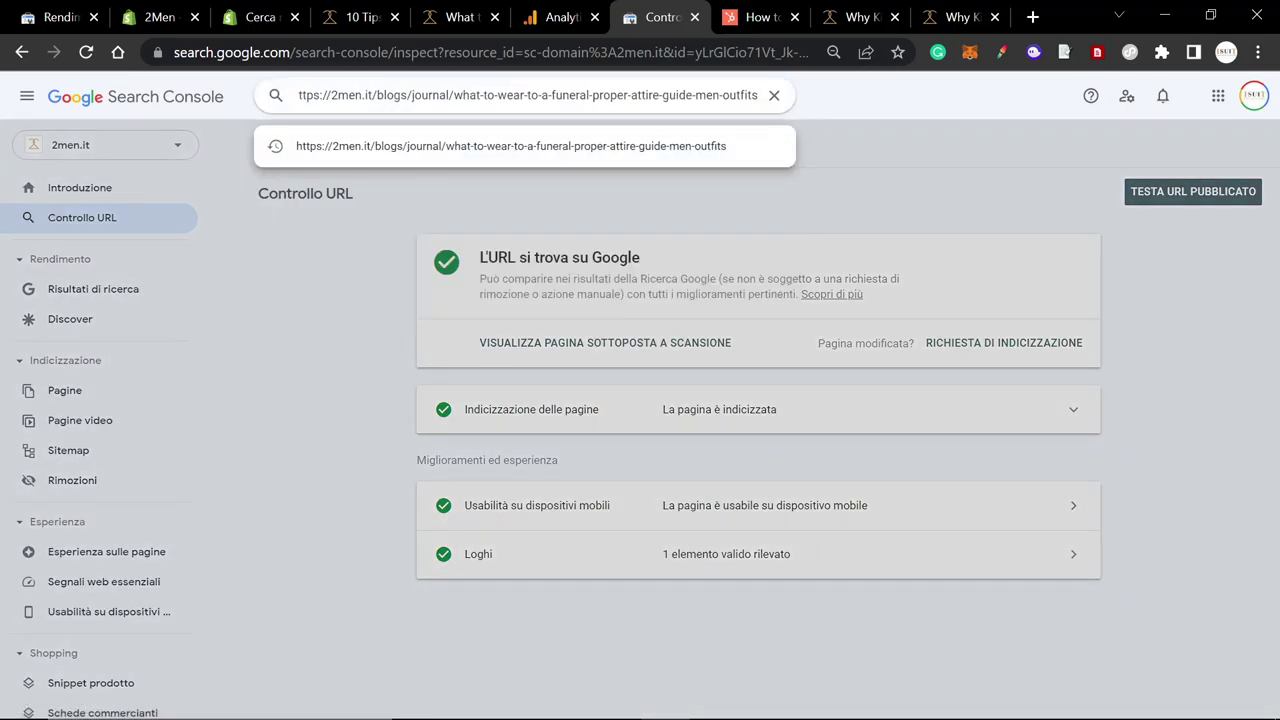
pyautogui.press('Return')
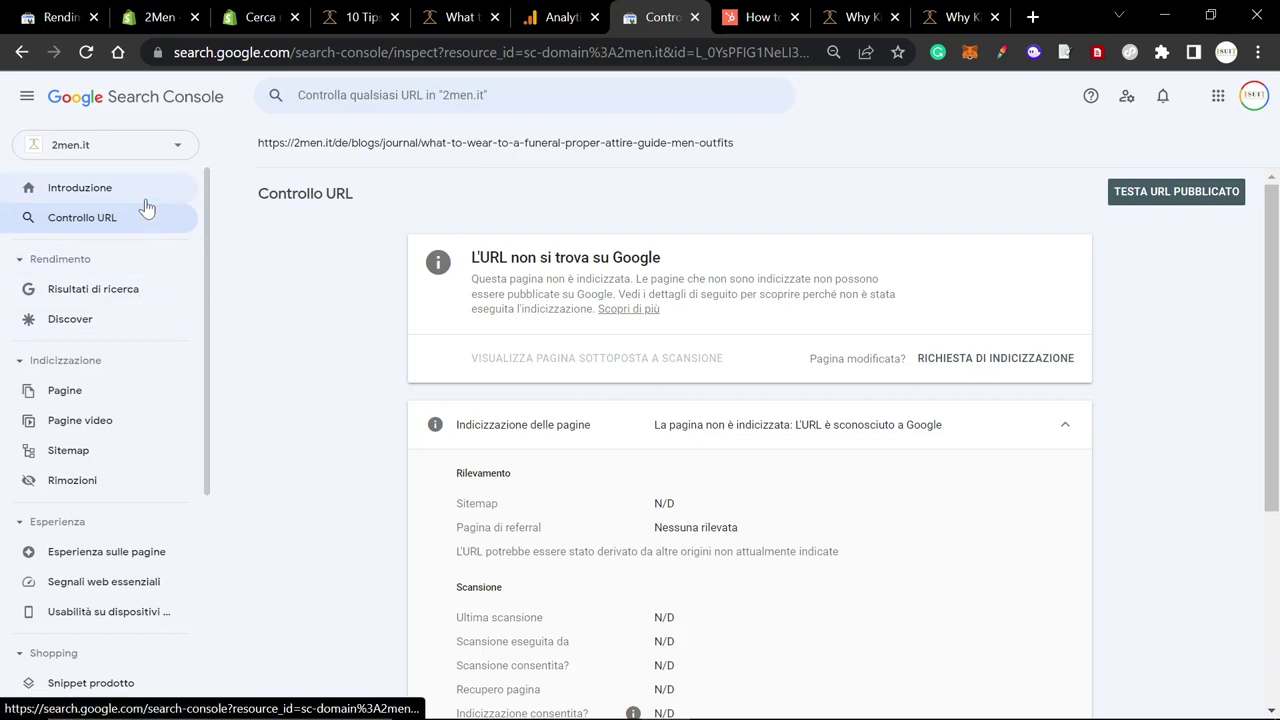
# Return to the Business Casual tab and scroll the mobile preview to its Table of Contents
pyautogui.click(366, 15)
pyautogui.scroll(3, 404, 350)
pyautogui.scroll(1, 404, 350)
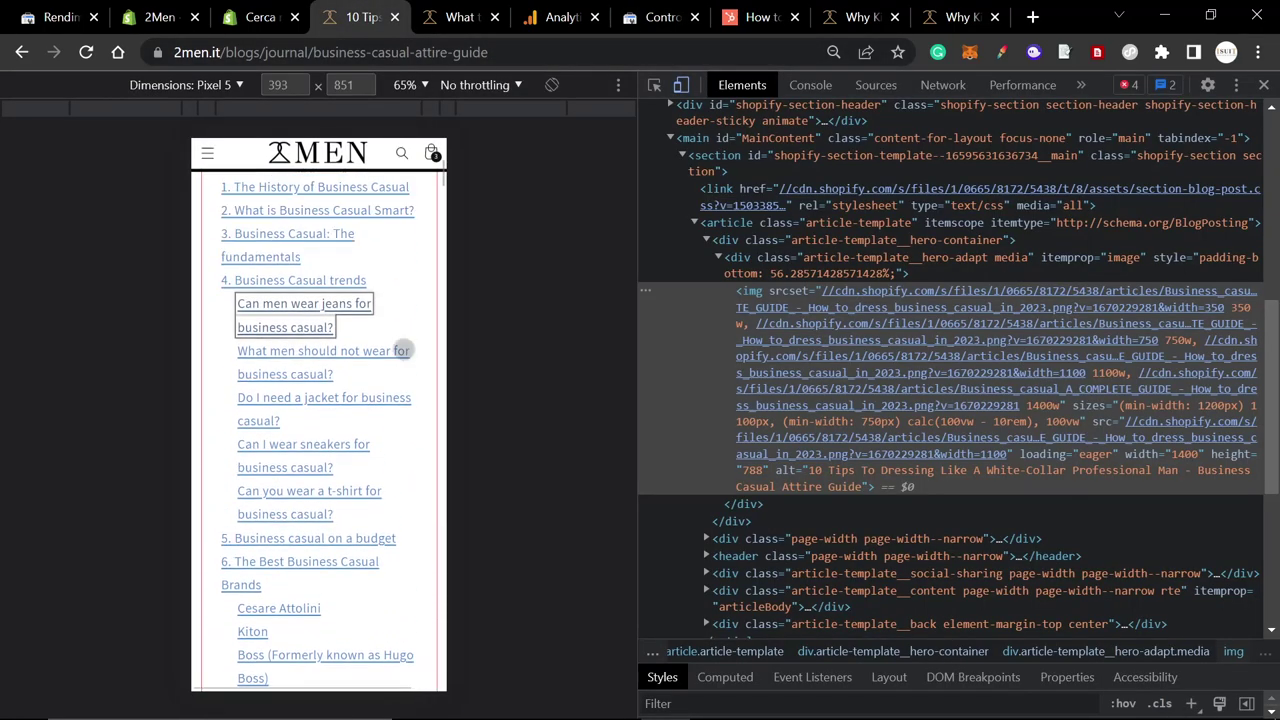
pyautogui.scroll(1, 403, 347)
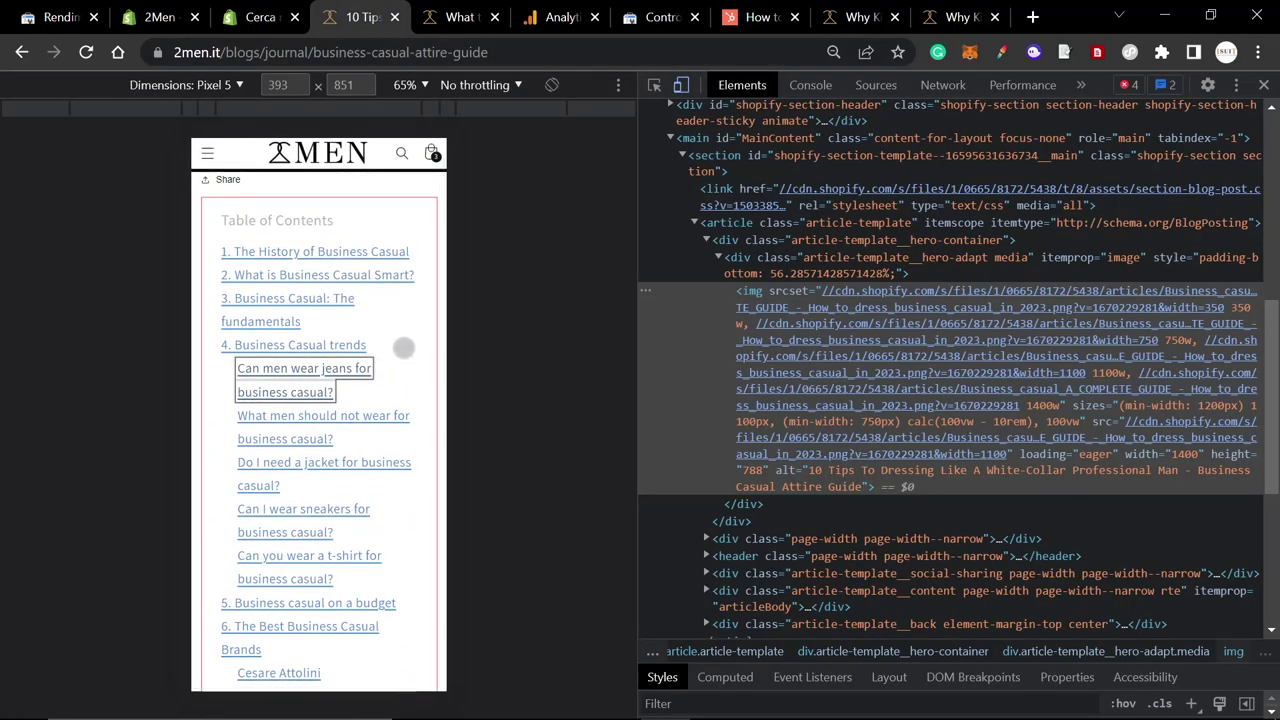
pyautogui.scroll(-1, 403, 347)
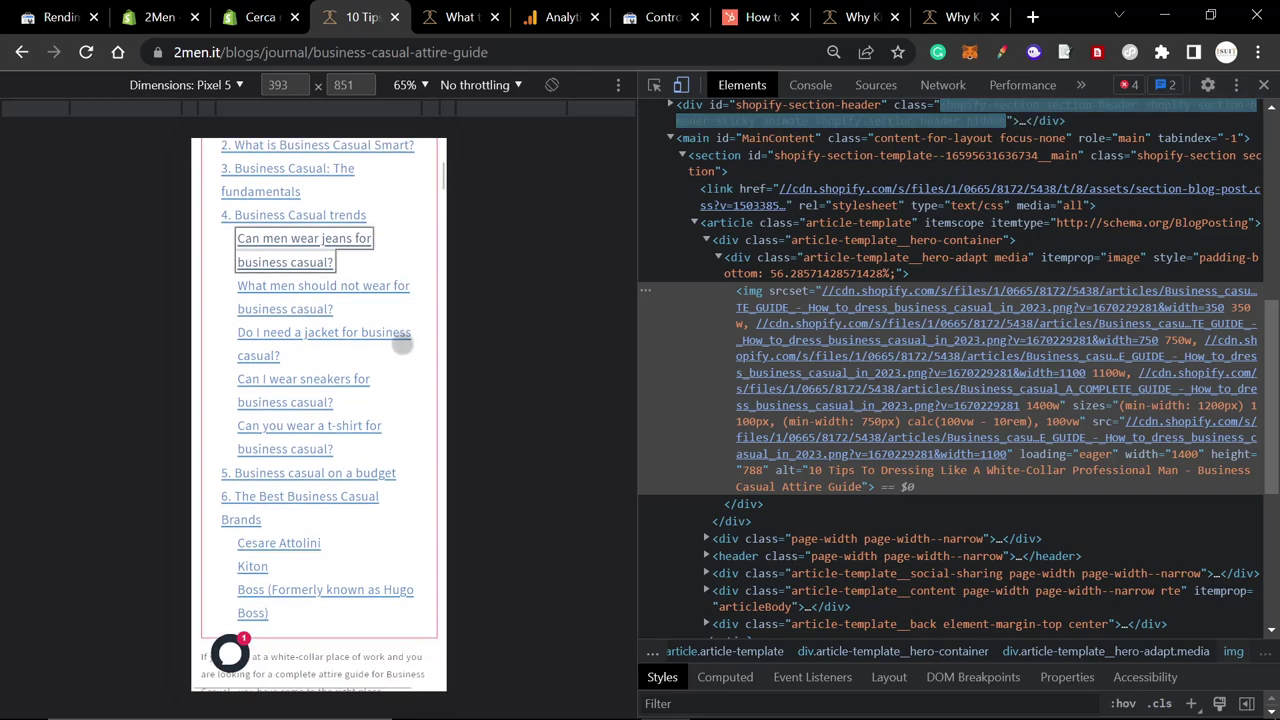
pyautogui.scroll(1, 355, 230)
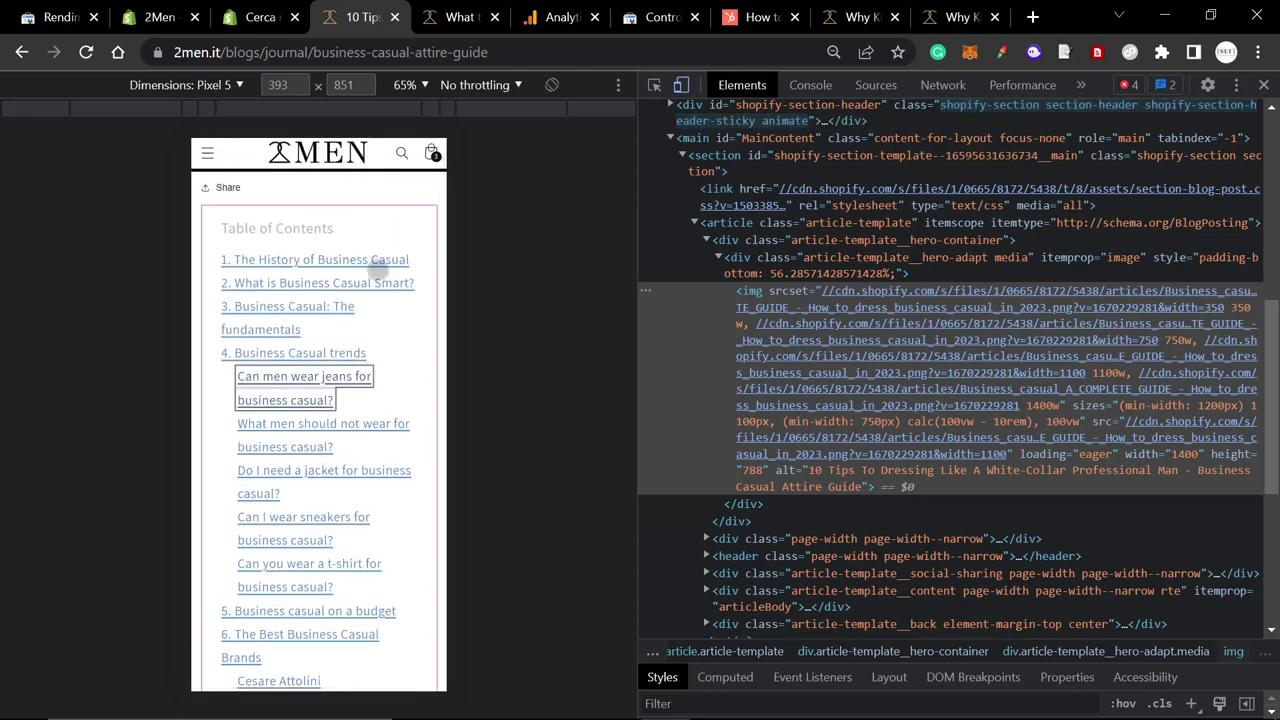
pyautogui.scroll(-1, 360, 300)
pyautogui.scroll(-1, 320, 420)
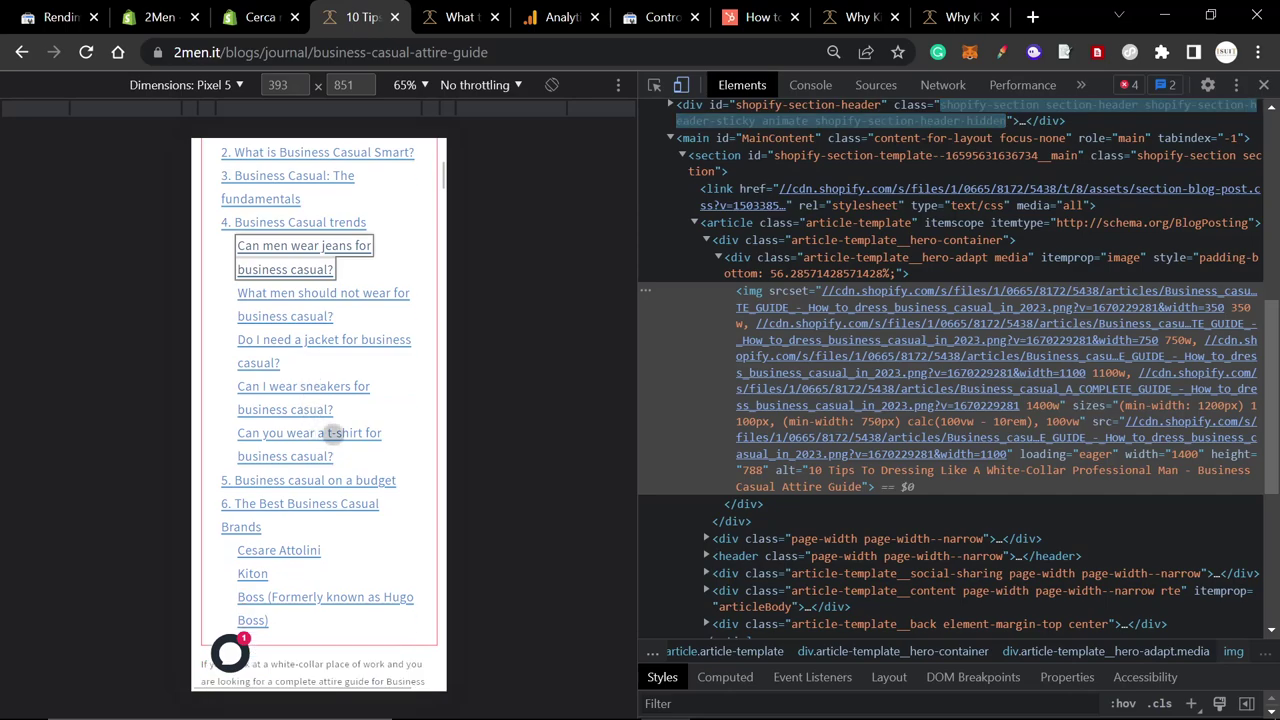
pyautogui.scroll(-1, 300, 480)
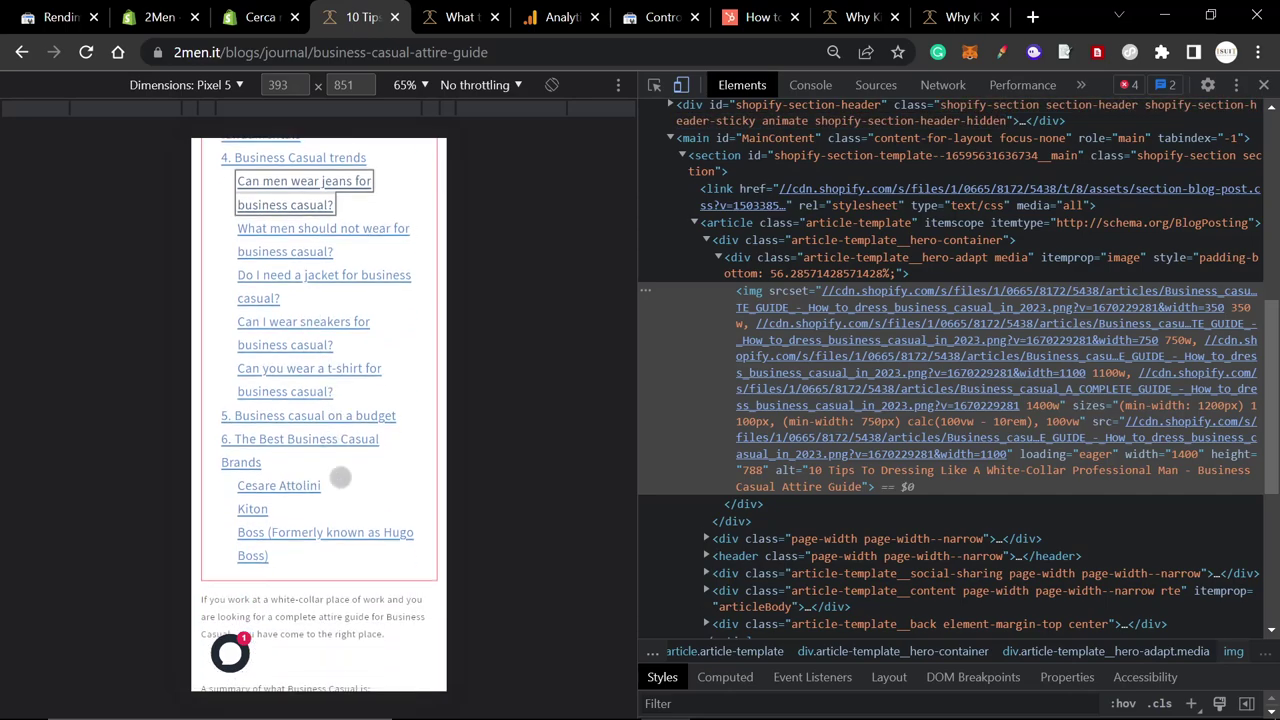
# Follow the Cesare Attolini contents link and check the section it lands on
pyautogui.click(302, 485)
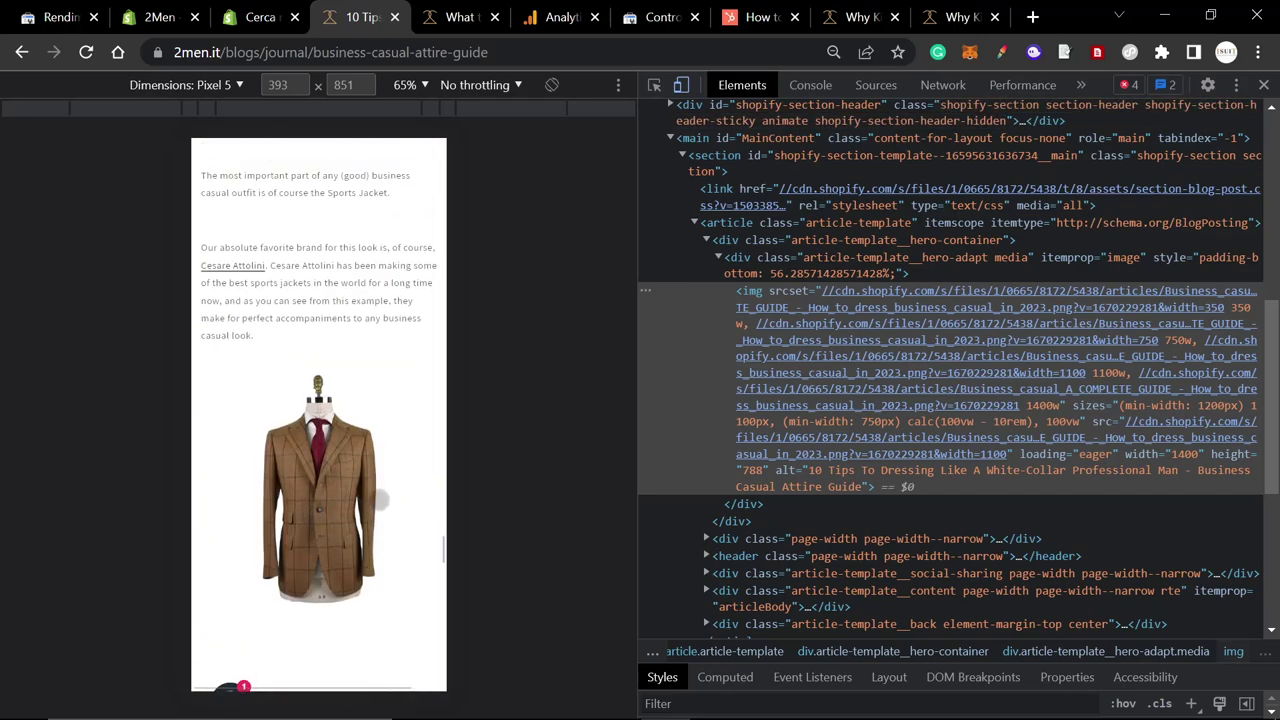
pyautogui.scroll(4, 371, 500)
pyautogui.scroll(5, 363, 485)
pyautogui.scroll(-15, 363, 485)
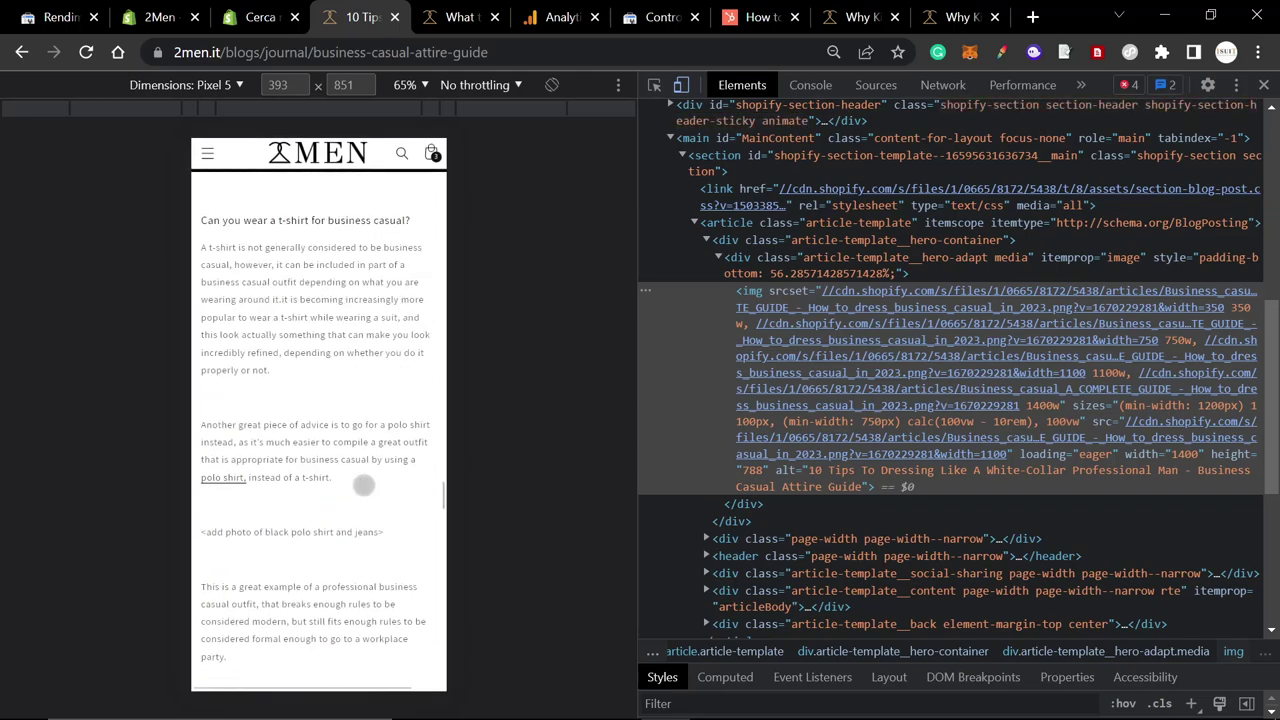
pyautogui.scroll(10, 363, 485)
# Close DevTools and reopen it on the page in mobile preview via Inspect
pyautogui.click(1264, 86)
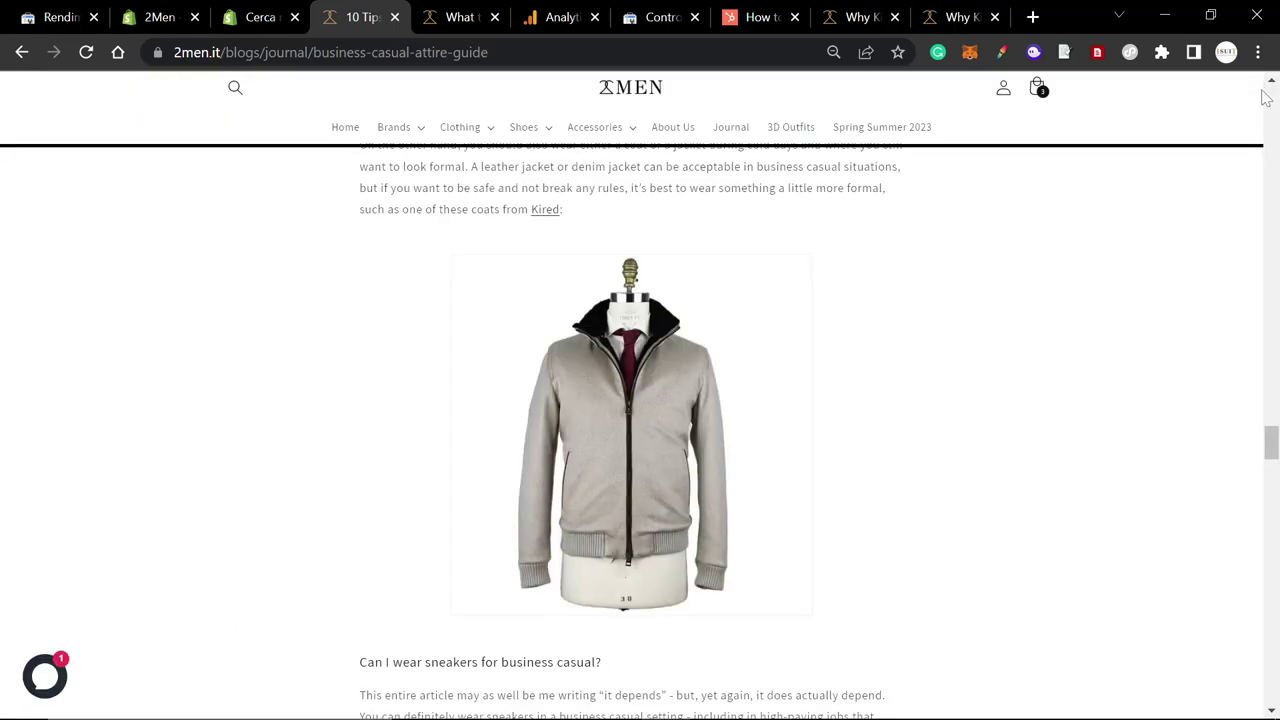
pyautogui.rightClick(946, 298)
pyautogui.click(992, 669)
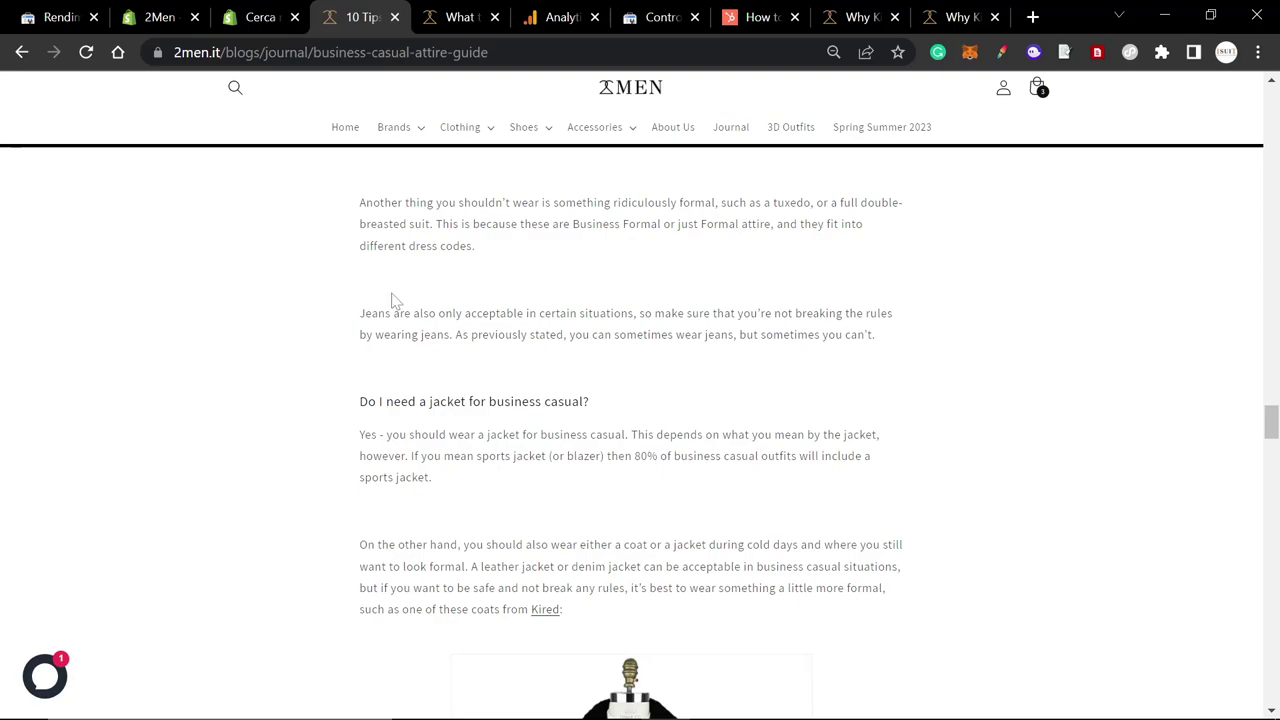
# Scroll the mobile preview back to the Table of Contents and follow '6. The Best Business Casual'
pyautogui.click(233, 85)
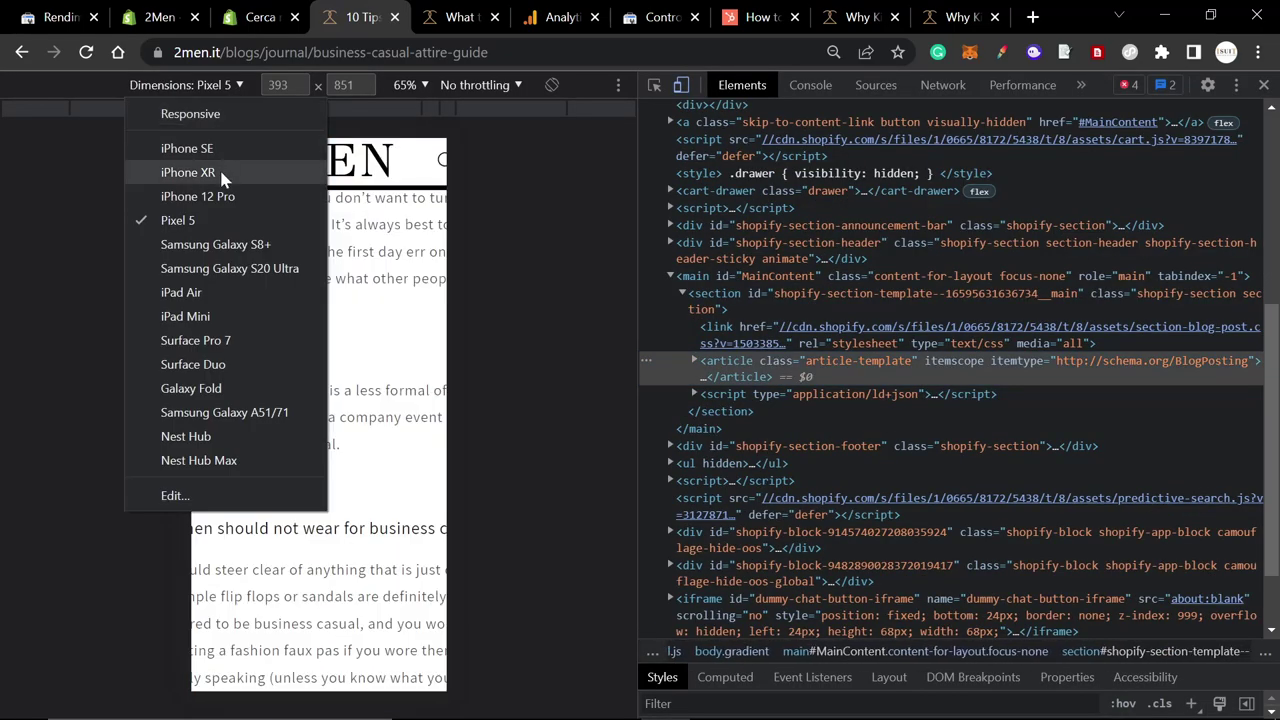
pyautogui.press('Escape')
pyautogui.scroll(-10, 356, 295)
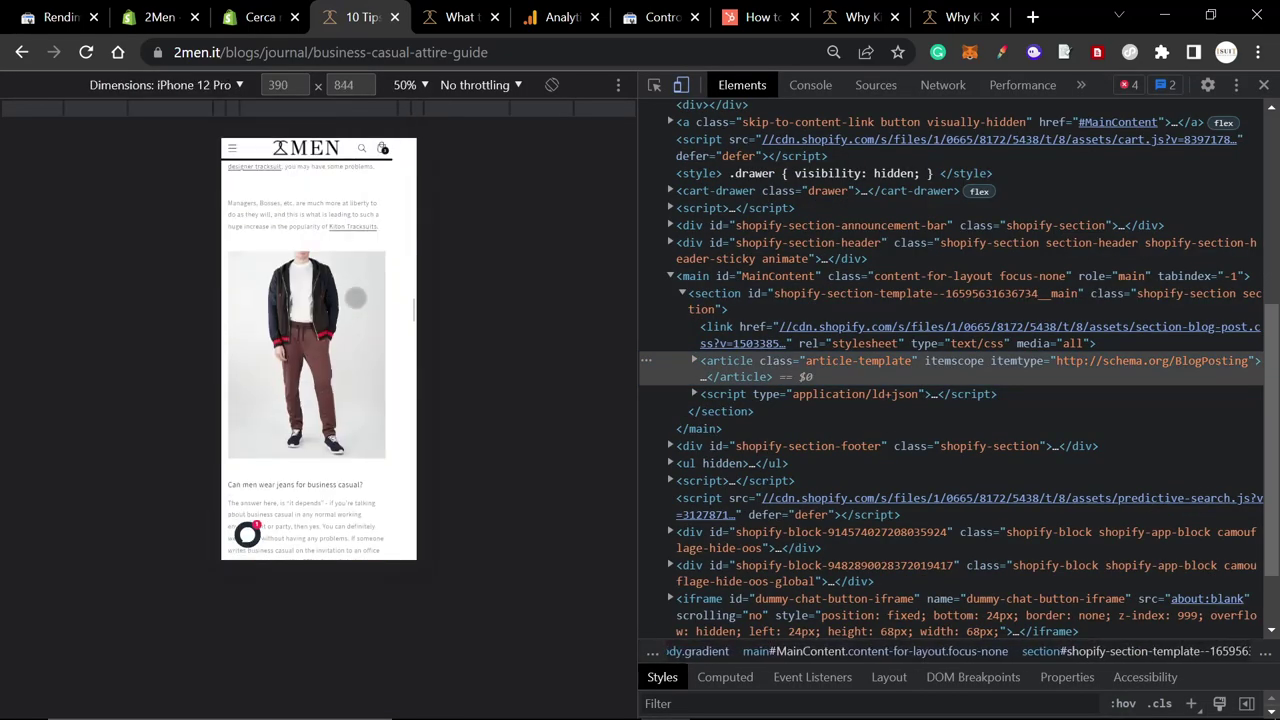
pyautogui.scroll(10, 356, 297)
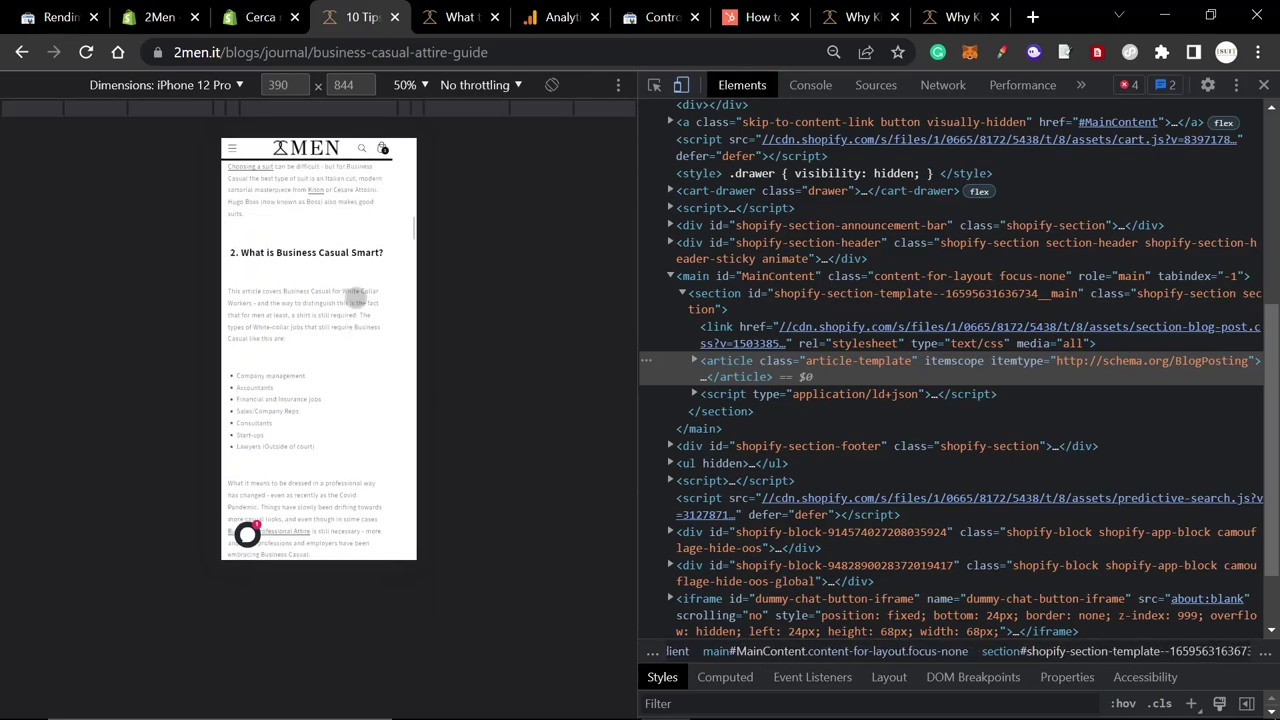
pyautogui.scroll(10, 309, 343)
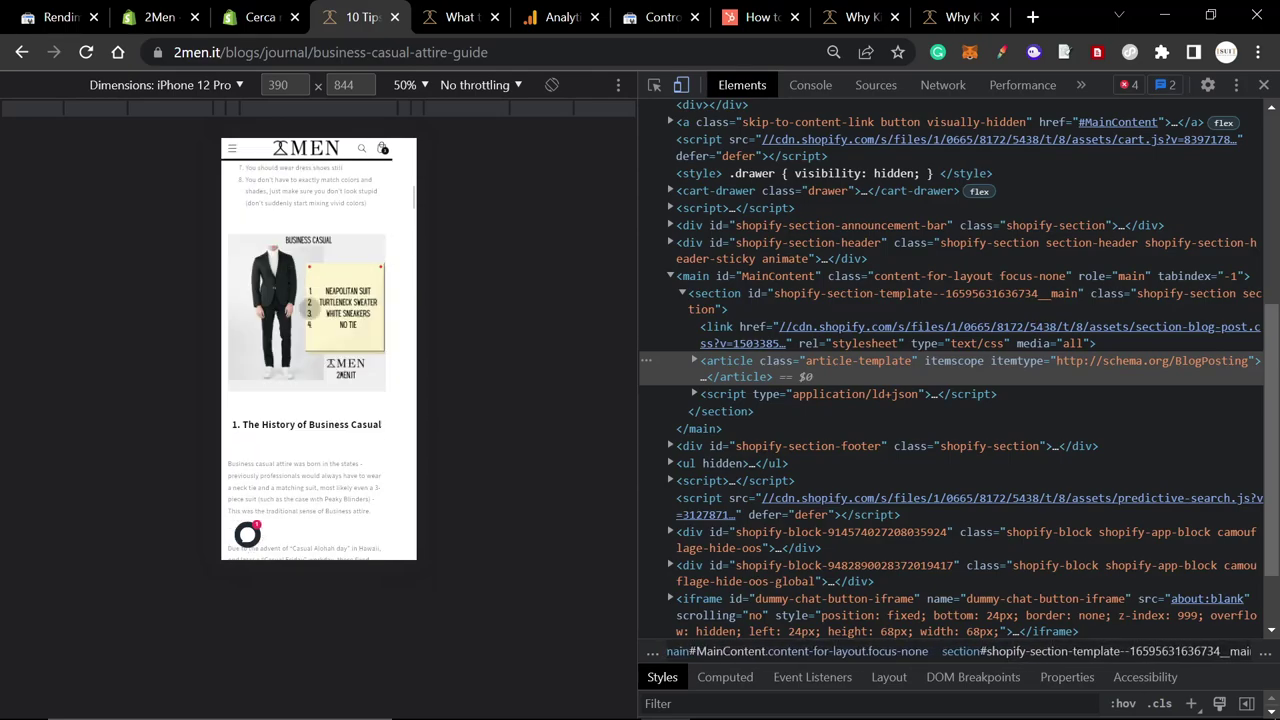
pyautogui.scroll(10, 316, 322)
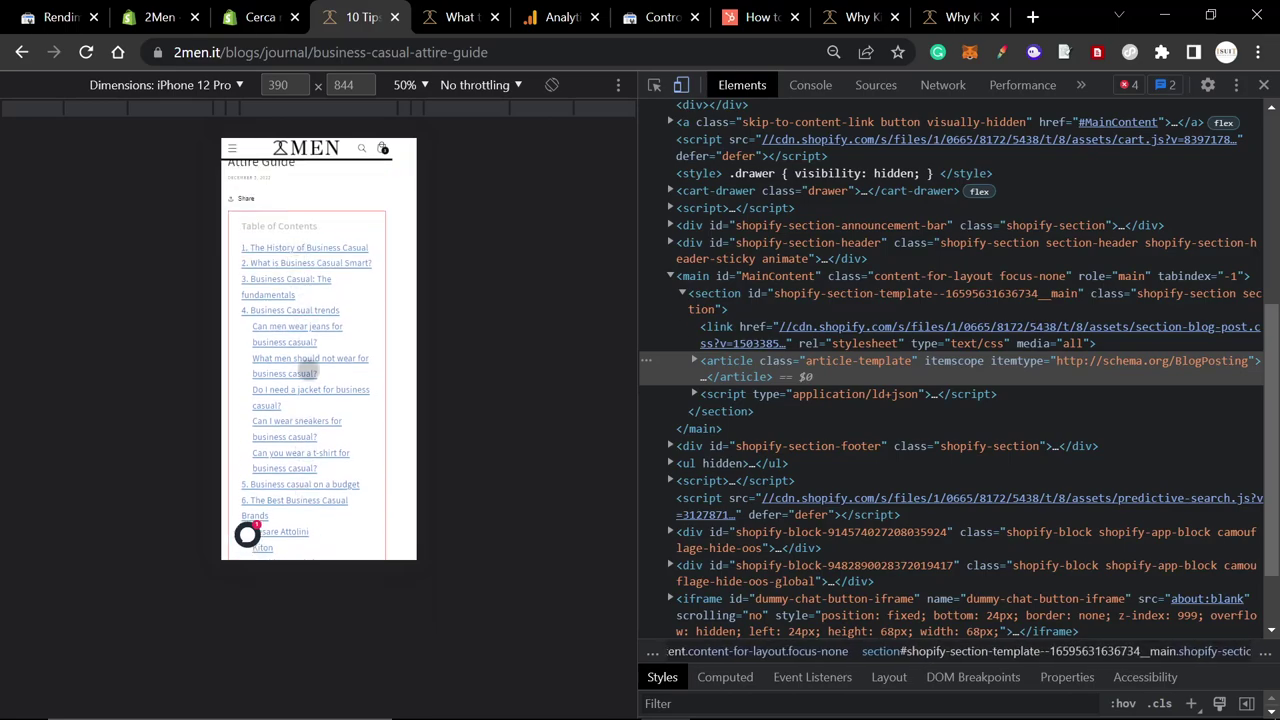
pyautogui.scroll(-1, 303, 390)
pyautogui.scroll(-1, 299, 505)
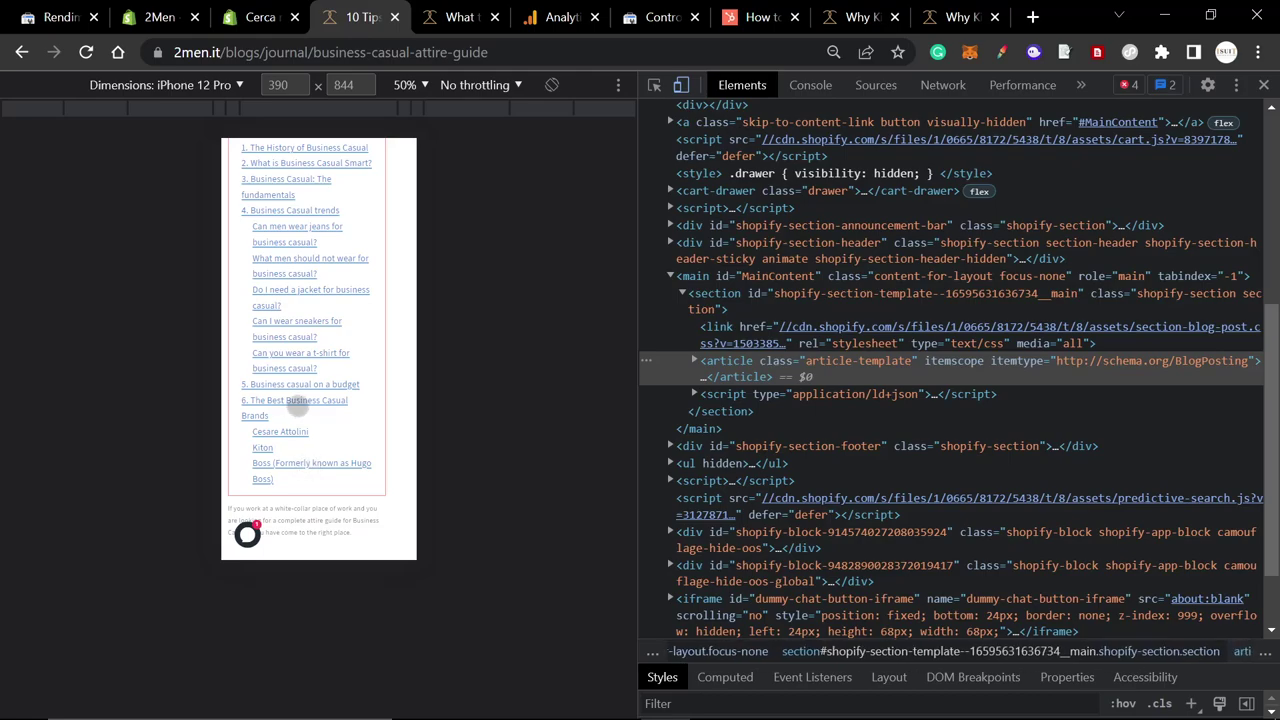
pyautogui.click(298, 400)
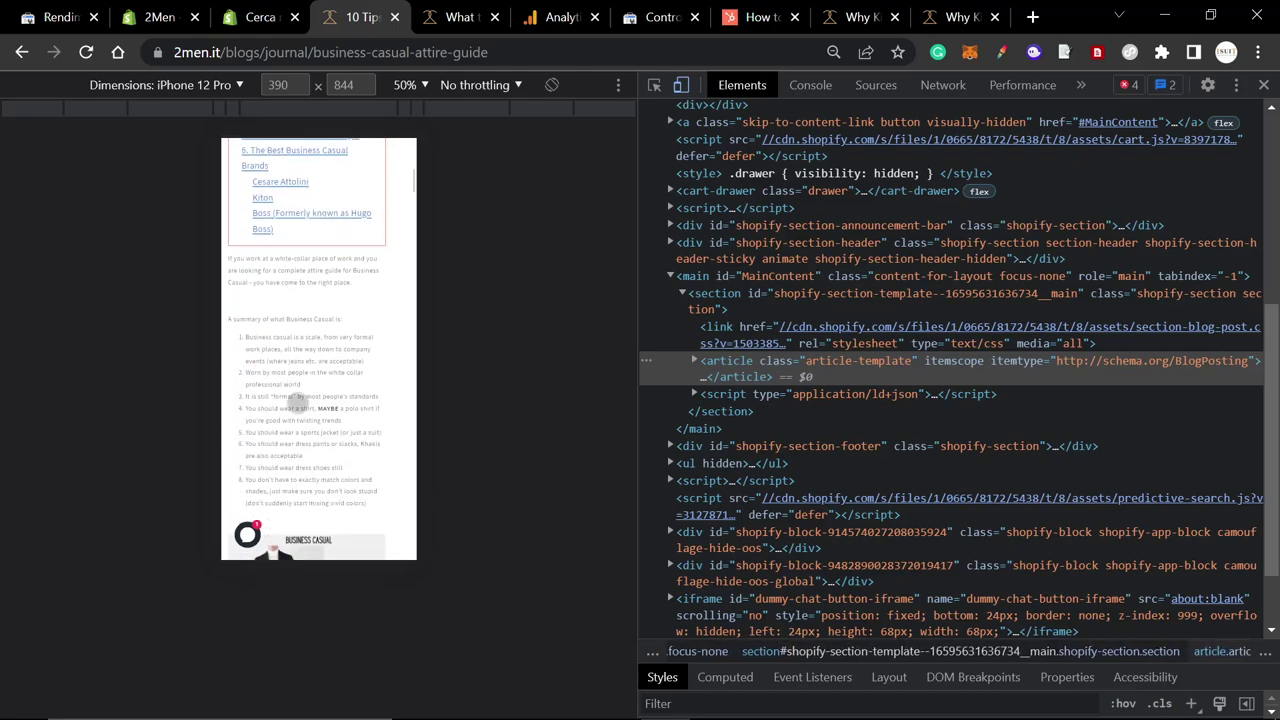
# Leave the Shopify theme editor without saving and start docs.google.com in a new tab
pyautogui.click(245, 17)
pyautogui.click(160, 17)
pyautogui.click(21, 92)
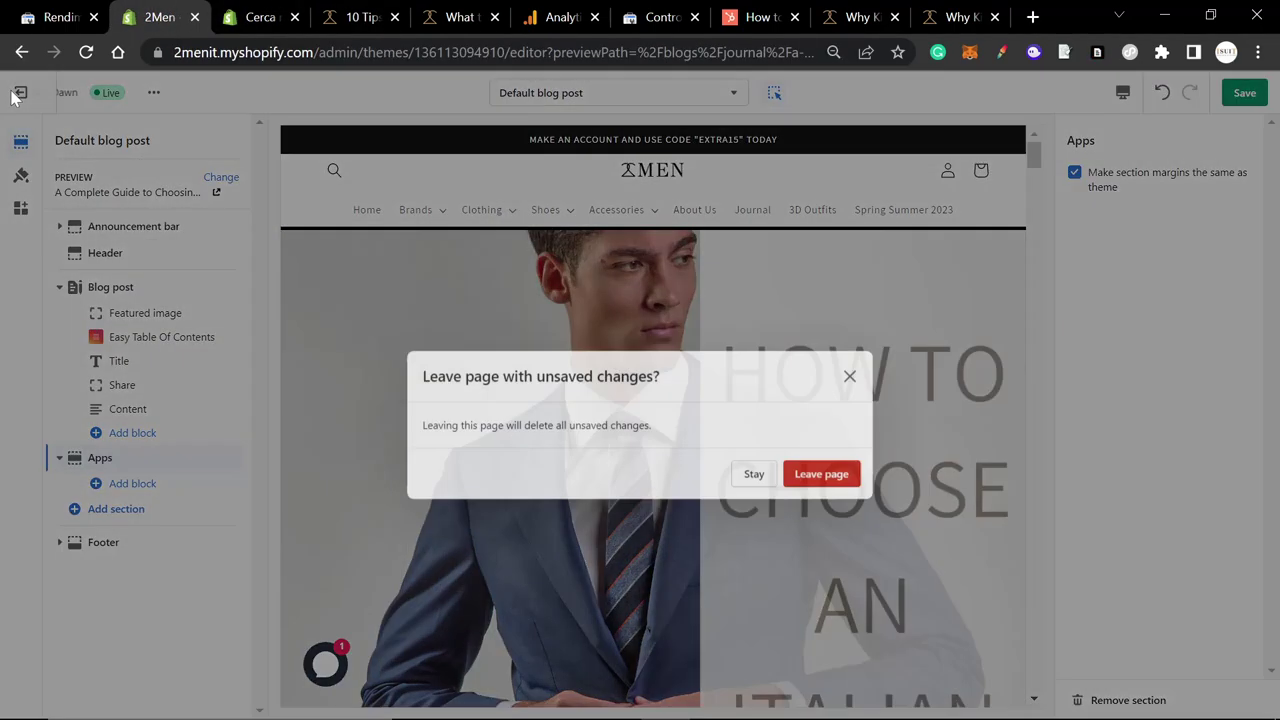
pyautogui.click(830, 445)
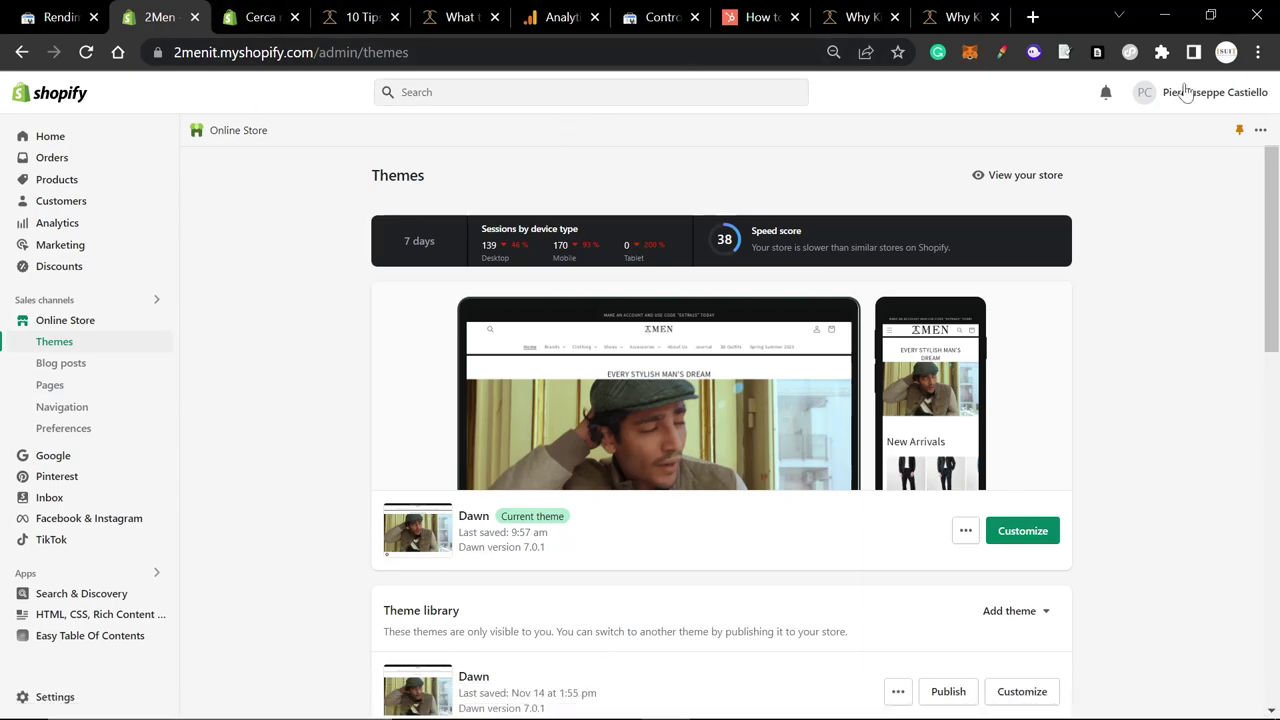
pyautogui.click(1032, 26)
pyautogui.write('doc')
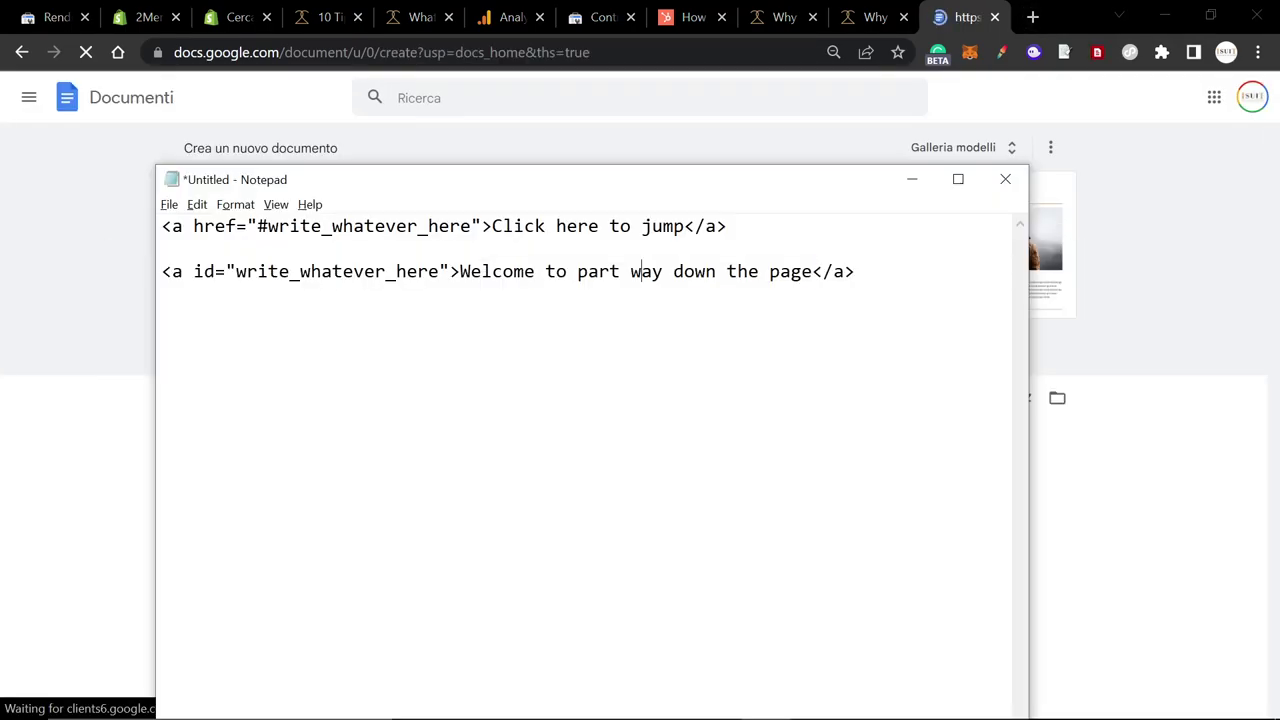
pyautogui.hotkey('alt', 'Tab')
pyautogui.hotkey('alt', 'Tab')
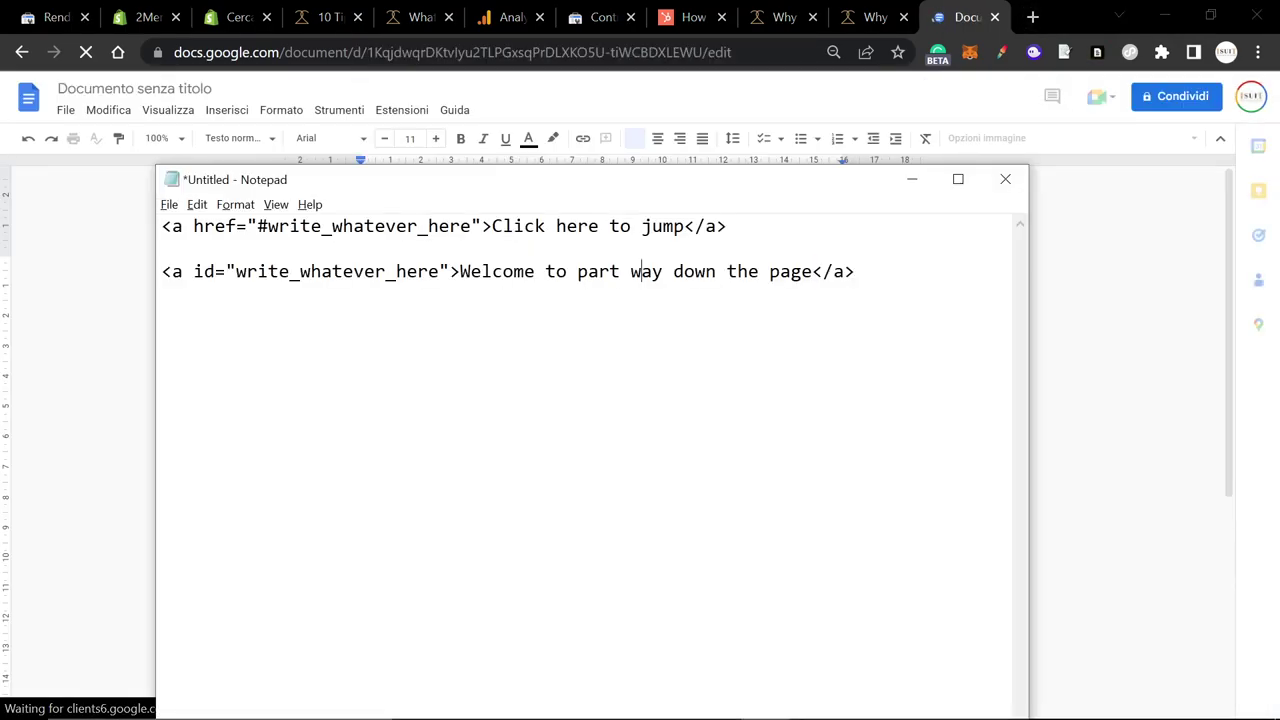
# Copy the jump-link href line from Notepad and paste six copies into the blank document
pyautogui.moveTo(727, 226); pyautogui.dragTo(137, 240)
pyautogui.hotkey('ctrl', 'c')
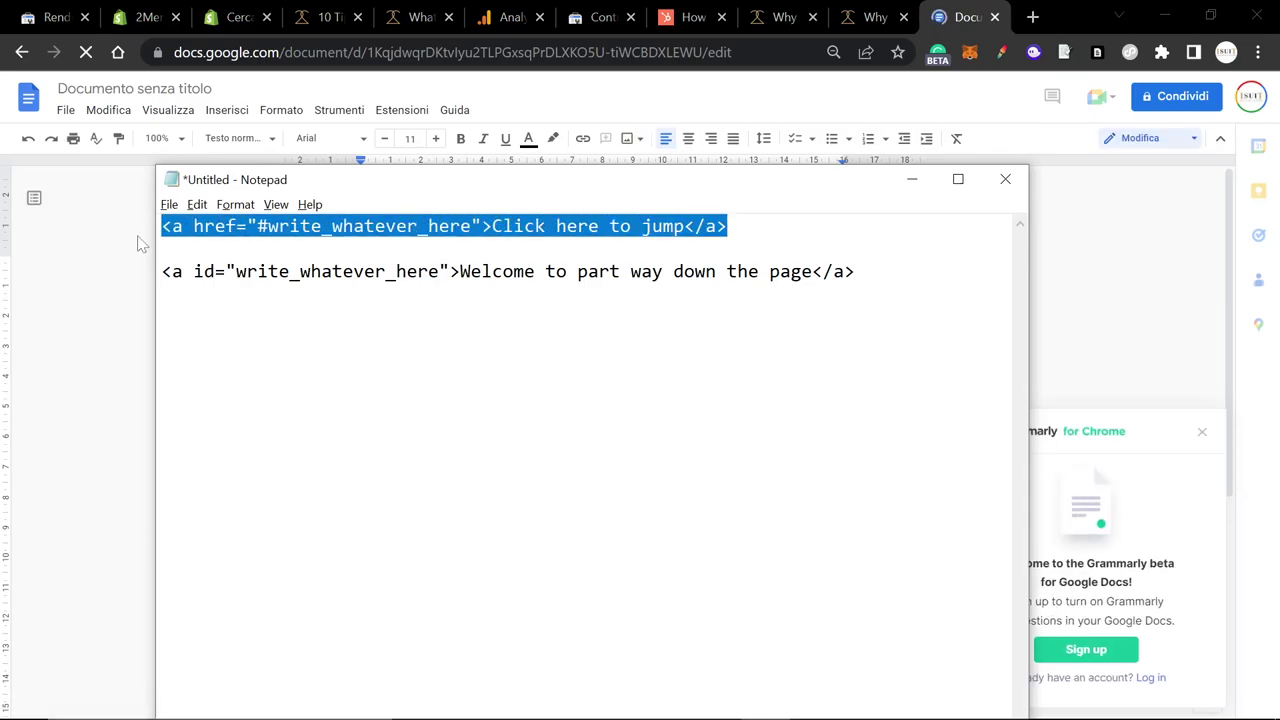
pyautogui.hotkey('alt', 'Tab')
pyautogui.hotkey('ctrl', 'v')
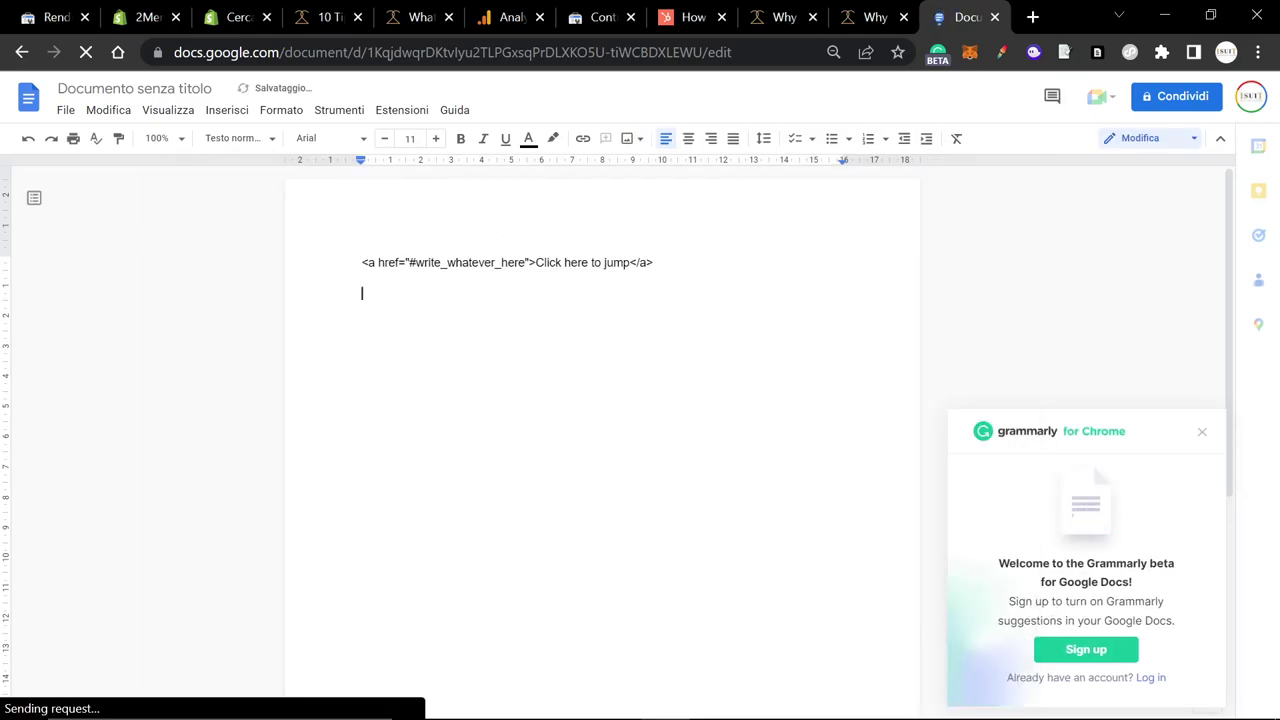
pyautogui.press('BackSpace')
pyautogui.press('Return')
pyautogui.hotkey('ctrl', 'v')
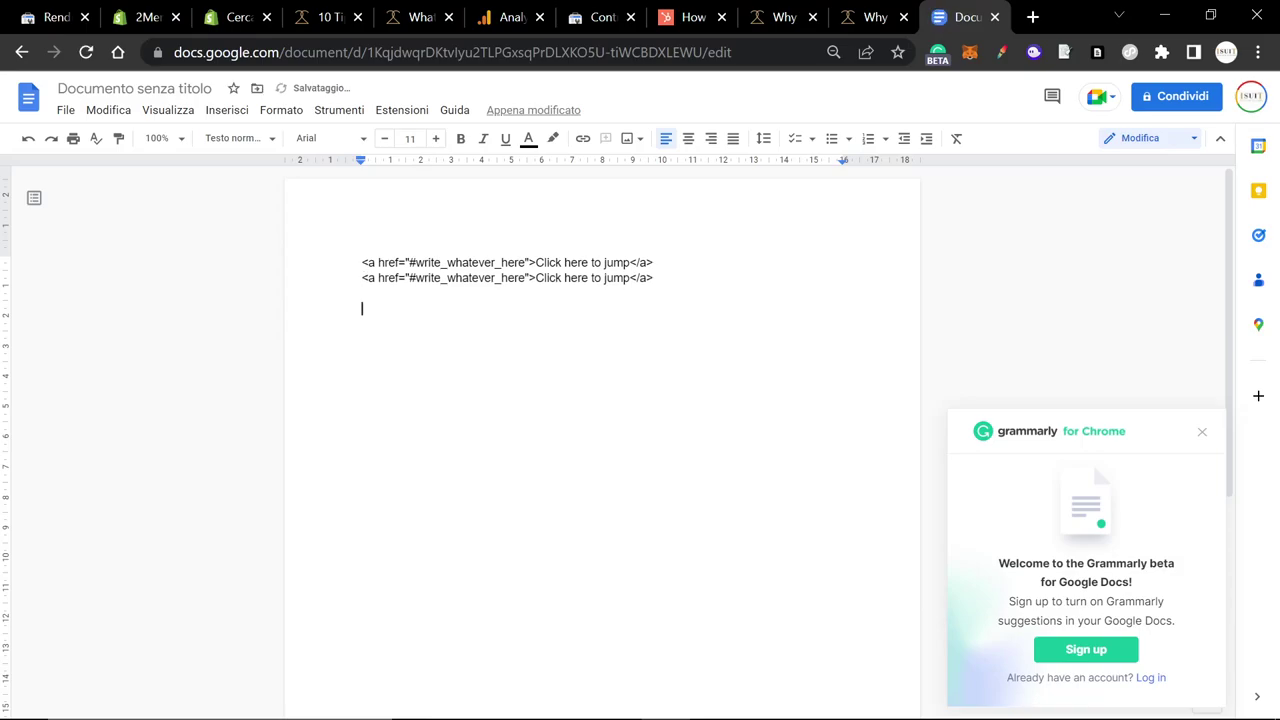
pyautogui.hotkey('ctrl', 'v')
pyautogui.press('Return')
pyautogui.hotkey('ctrl', 'v')
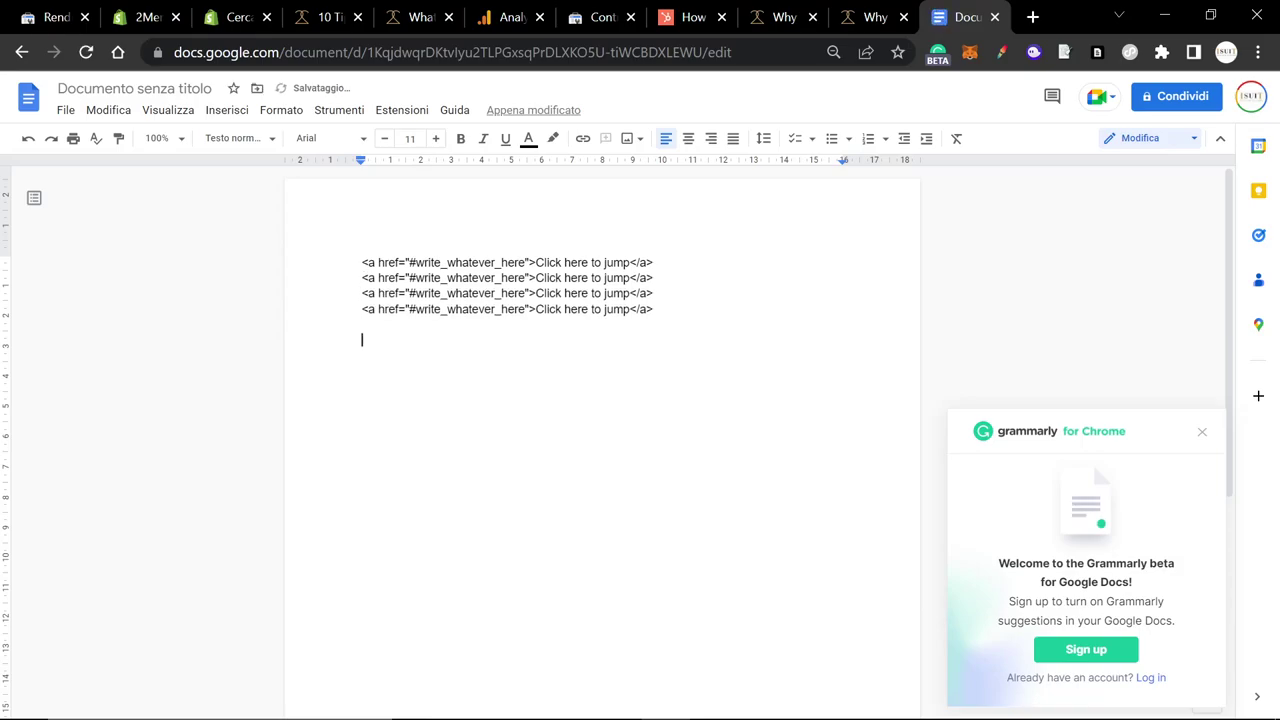
pyautogui.press('BackSpace')
pyautogui.hotkey('ctrl', 'v')
pyautogui.press('BackSpace')
pyautogui.hotkey('ctrl', 'v')
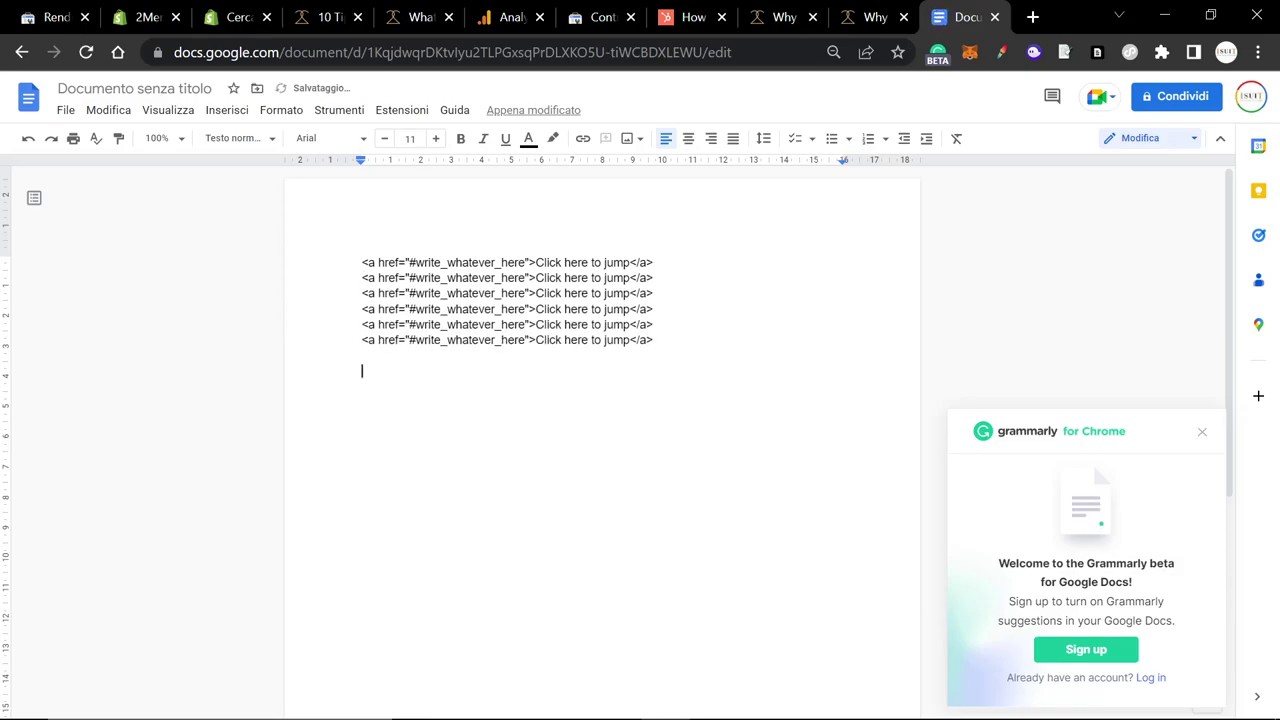
# Replace each write_whatever_here placeholder so the links target #1 through #6
pyautogui.moveTo(527, 262); pyautogui.dragTo(456, 293)
pyautogui.write('1')
pyautogui.write('2')
pyautogui.moveTo(456, 293); pyautogui.dragTo(430, 324)
pyautogui.write('3')
pyautogui.write('4')
pyautogui.click(416, 324)
pyautogui.write('5')
pyautogui.write('6')
pyautogui.press('BackSpace')
pyautogui.hotkey('alt', 'Tab')
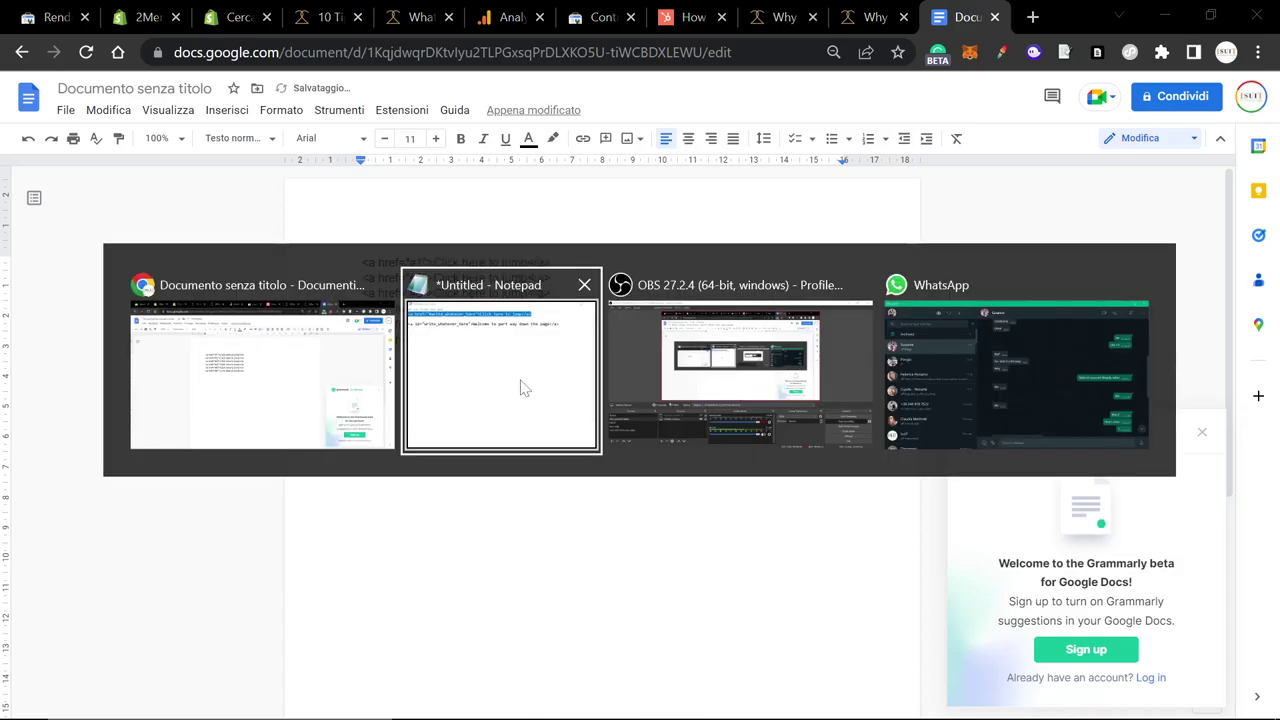
pyautogui.moveTo(855, 271); pyautogui.dragTo(246, 271)
# Copy the id anchor line from Notepad and paste it below the six jump links
pyautogui.click(172, 271)
pyautogui.moveTo(162, 271); pyautogui.dragTo(196, 271)
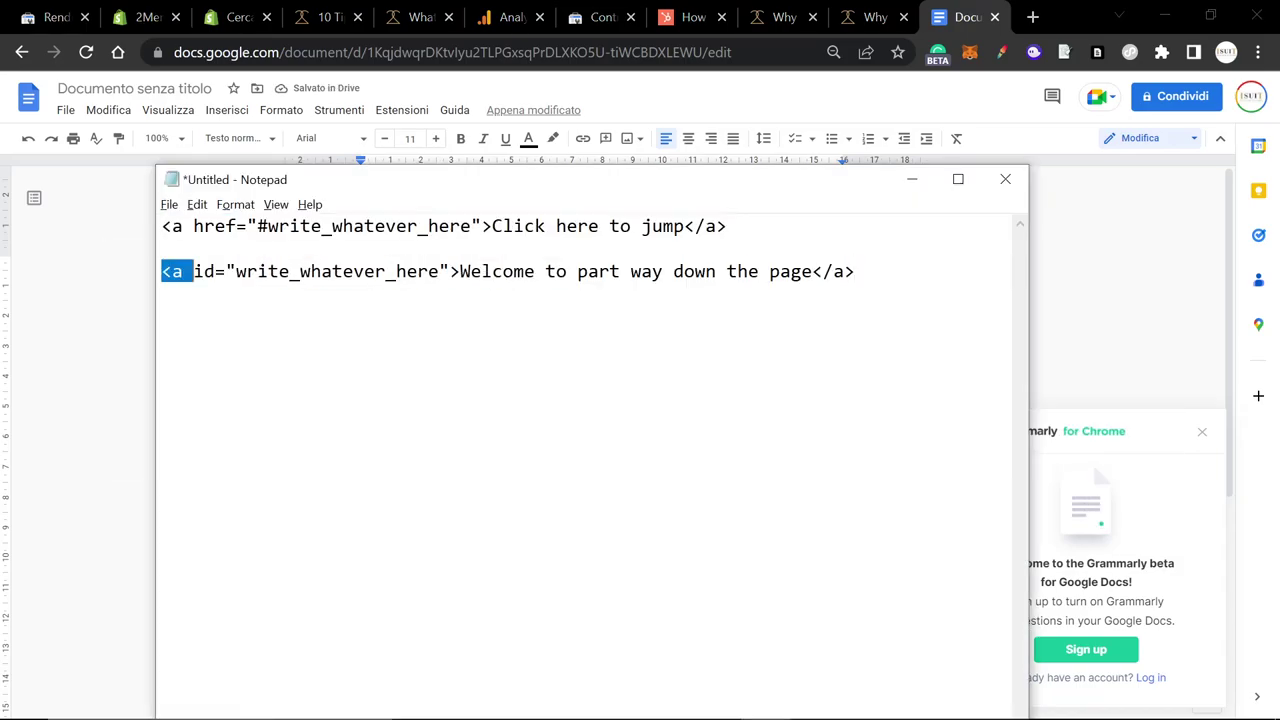
pyautogui.click(640, 271)
pyautogui.moveTo(855, 271); pyautogui.dragTo(162, 271)
pyautogui.hotkey('ctrl', 'c')
pyautogui.hotkey('alt', 'Tab')
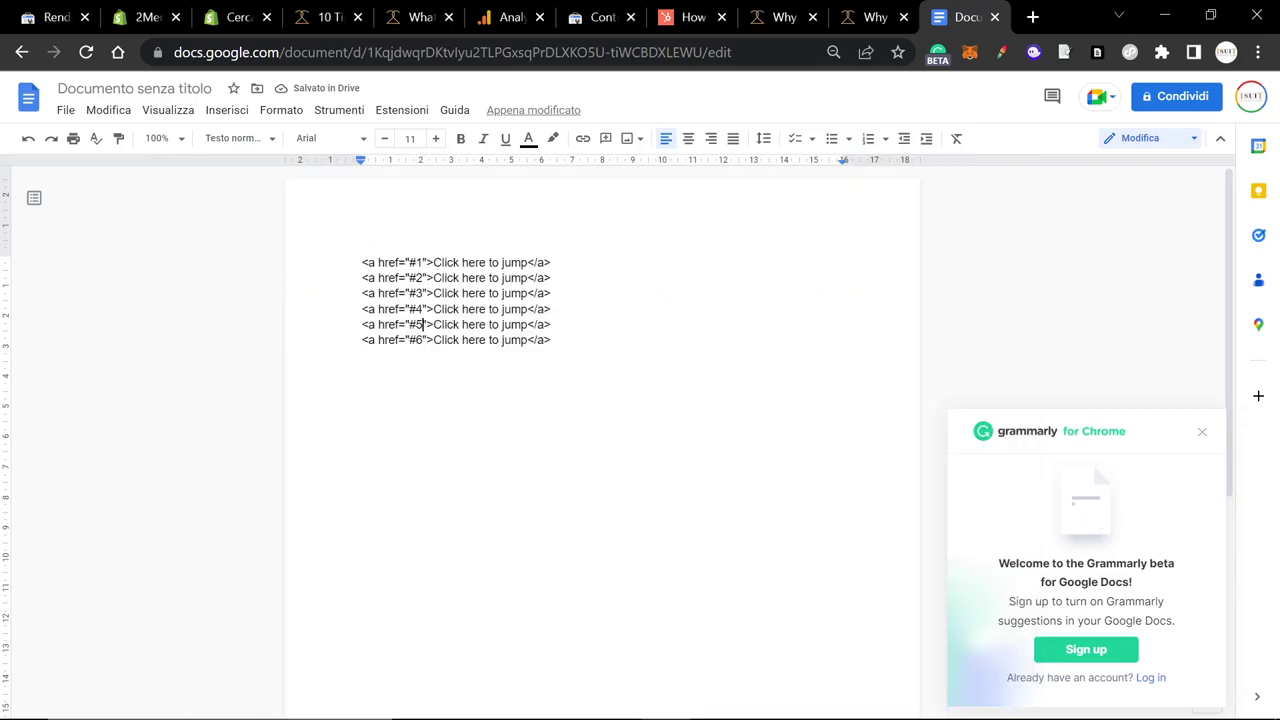
pyautogui.press('Return')
pyautogui.press('Return')
pyautogui.hotkey('ctrl', 'v')
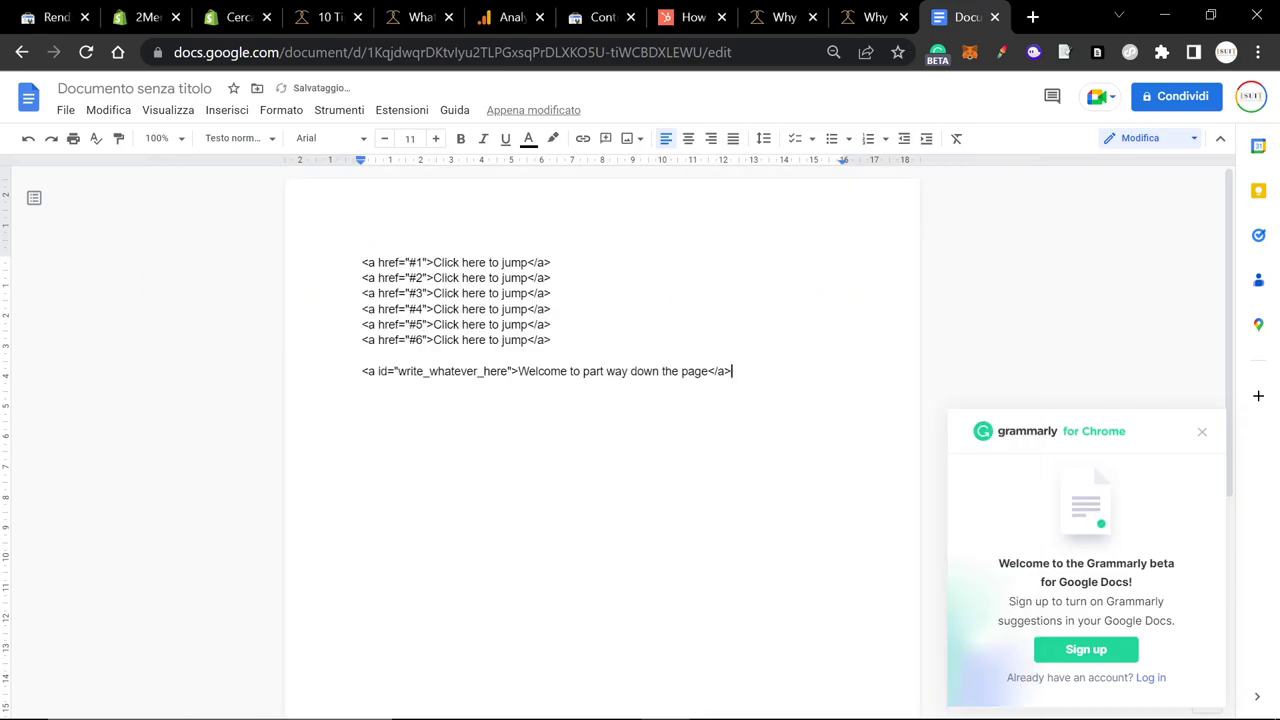
# Set the anchor's id to 1 and its text to HEADER
pyautogui.doubleClick(452, 371)
pyautogui.write('1')
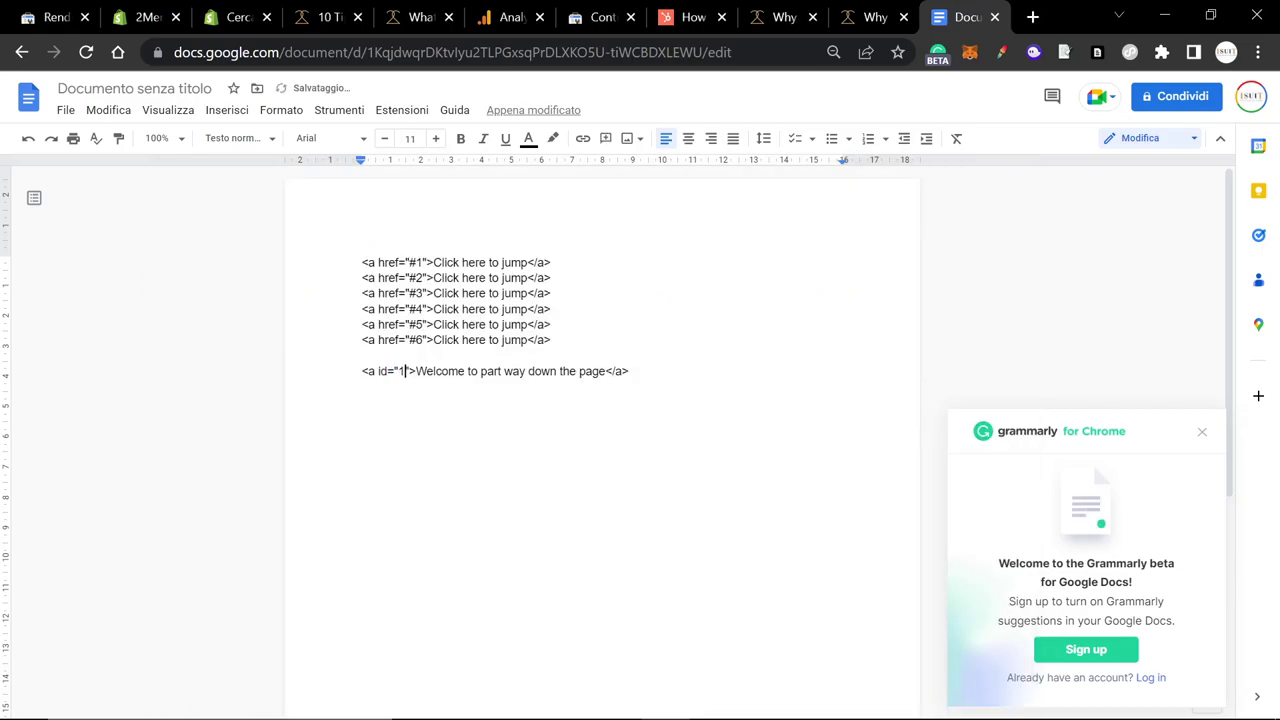
pyautogui.moveTo(416, 371); pyautogui.dragTo(599, 371)
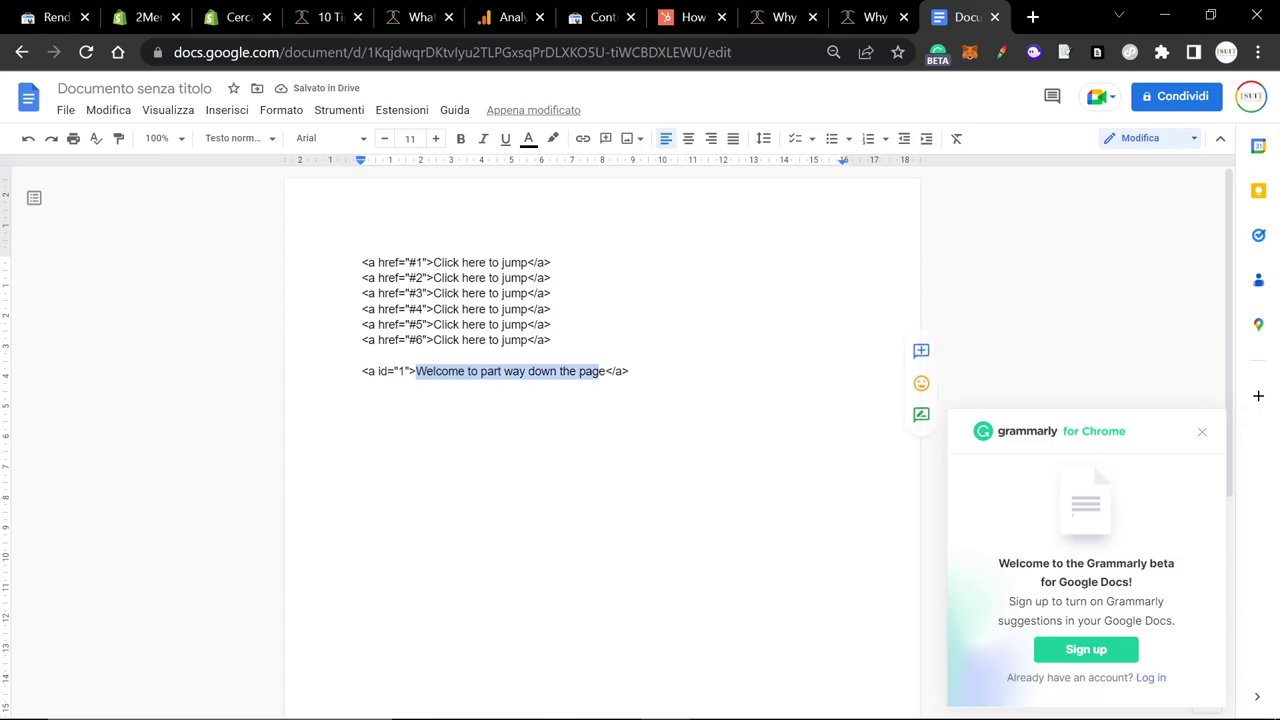
pyautogui.press('BackSpace')
pyautogui.write('HEAD')
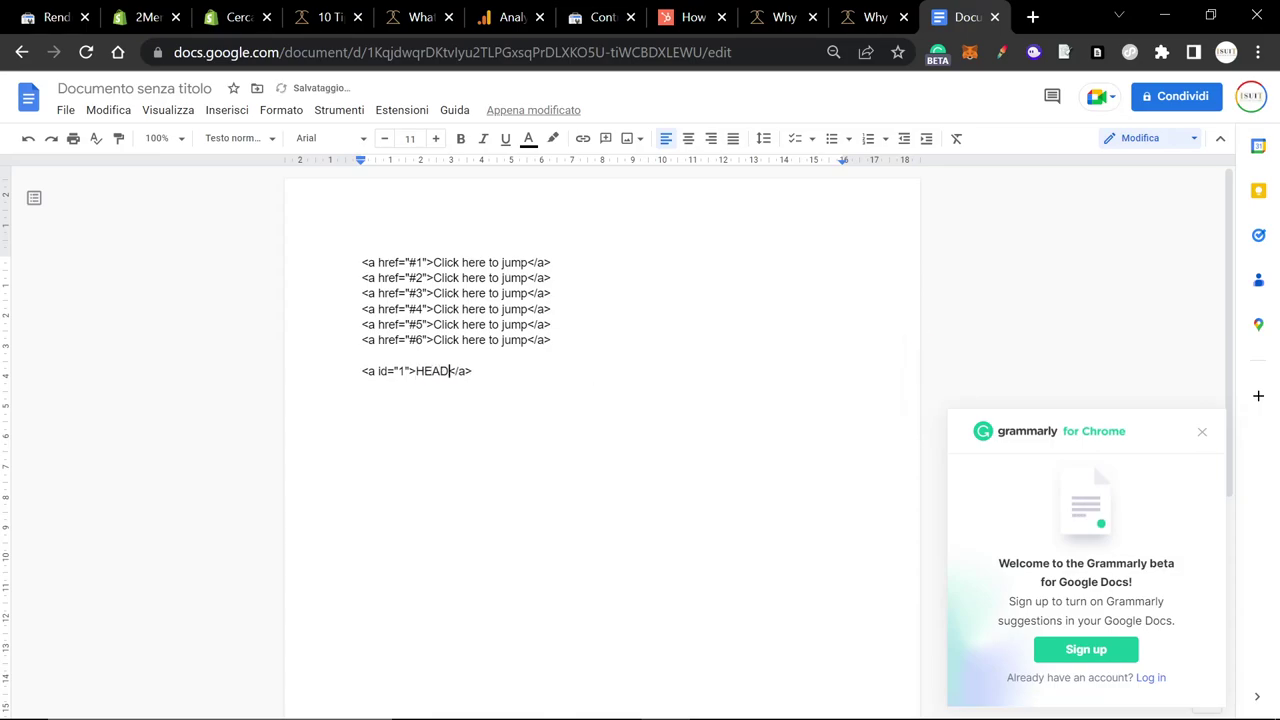
pyautogui.write('ER')
# Duplicate the HEADER anchor line and renumber the copies' ids 2 to 4
pyautogui.press('End')
pyautogui.hotkey('shift', 'Home')
pyautogui.press('End')
pyautogui.hotkey('shift', 'Home')
pyautogui.hotkey('ctrl', 'c')
pyautogui.press('End')
pyautogui.press('Return')
pyautogui.hotkey('ctrl', 'v')
pyautogui.press('Return')
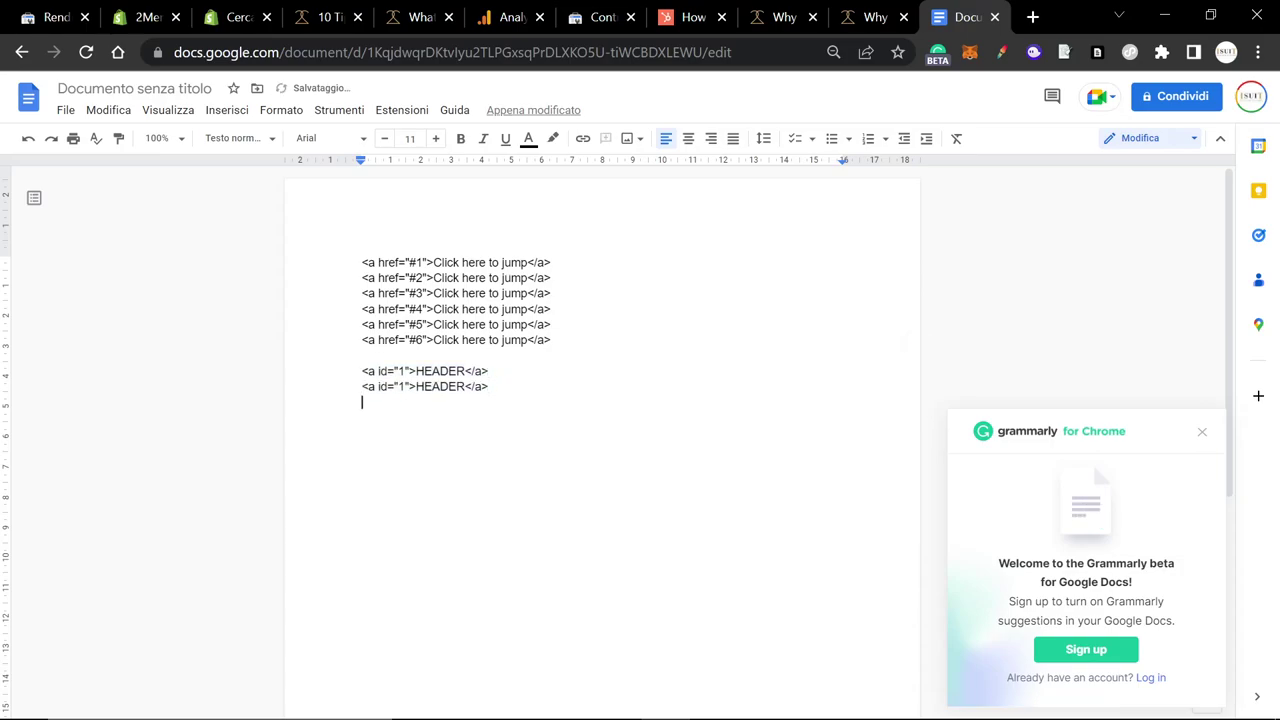
pyautogui.hotkey('ctrl', 'v')
pyautogui.hotkey('ctrl', 'v')
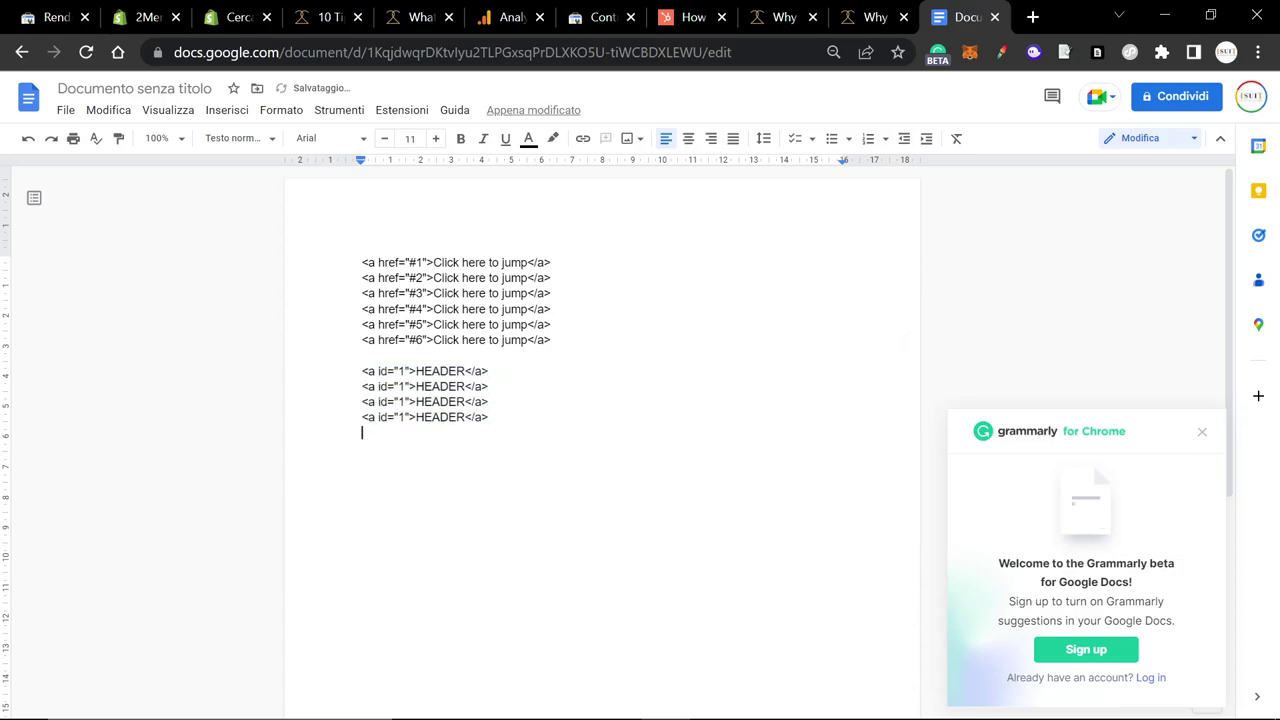
pyautogui.click(405, 386)
pyautogui.press('BackSpace')
pyautogui.write('2')
pyautogui.press('Down')
# Replace 'Click here to jump' in link #1 and HEADER in anchor id 1 with 'Write a new header'
pyautogui.moveTo(527, 262); pyautogui.dragTo(433, 262)
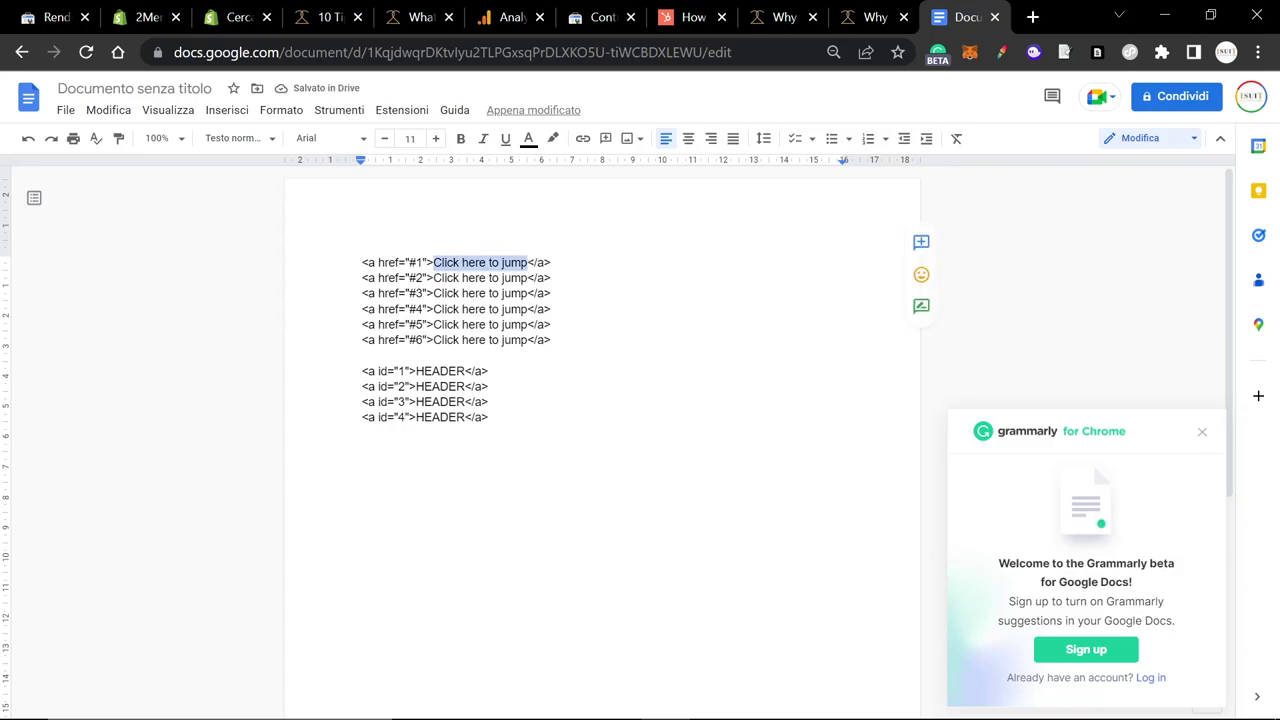
pyautogui.write('Wri')
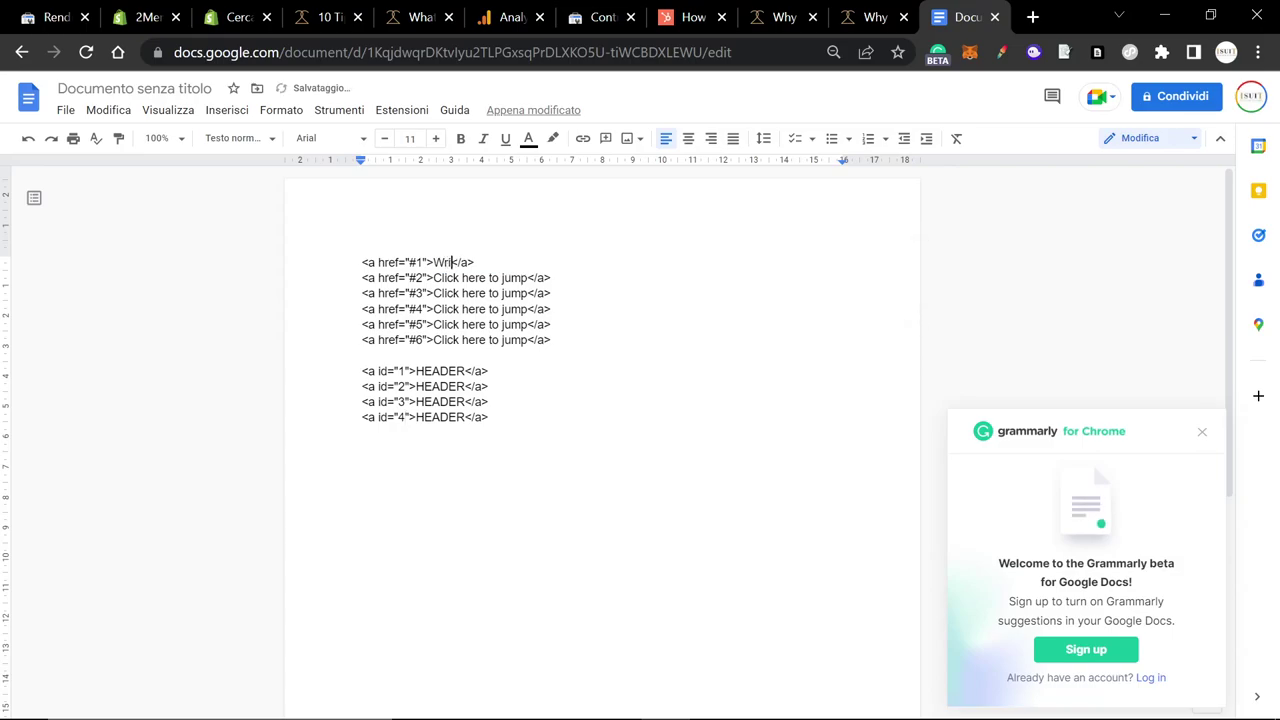
pyautogui.write('te a new header')
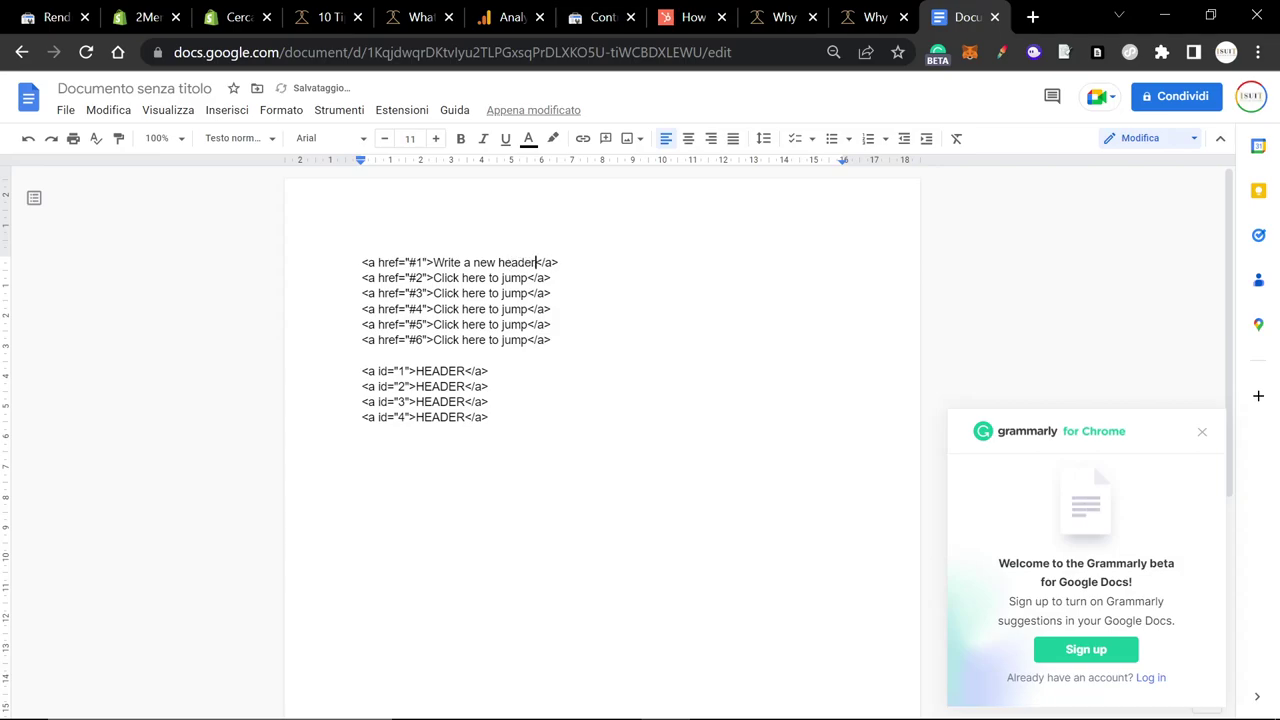
pyautogui.moveTo(464, 371); pyautogui.dragTo(416, 371)
pyautogui.write('Wri')
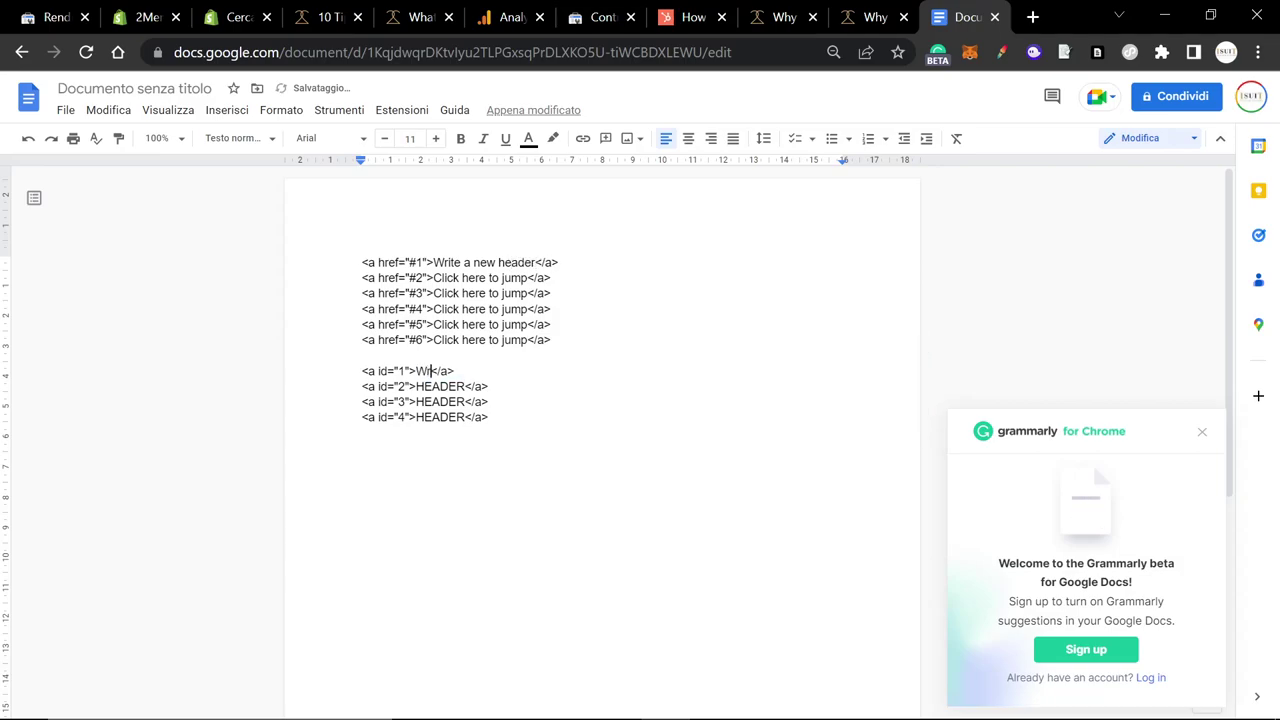
pyautogui.write('te a new header')
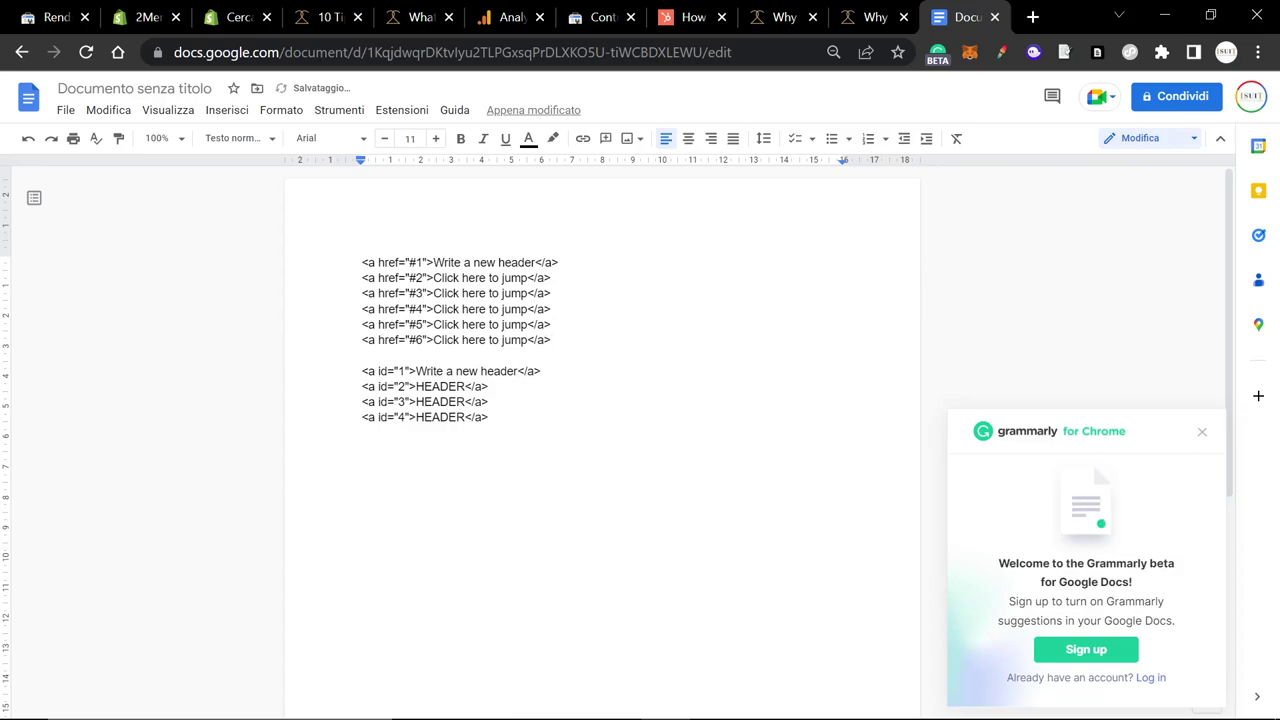
pyautogui.moveTo(362, 262); pyautogui.dragTo(552, 340)
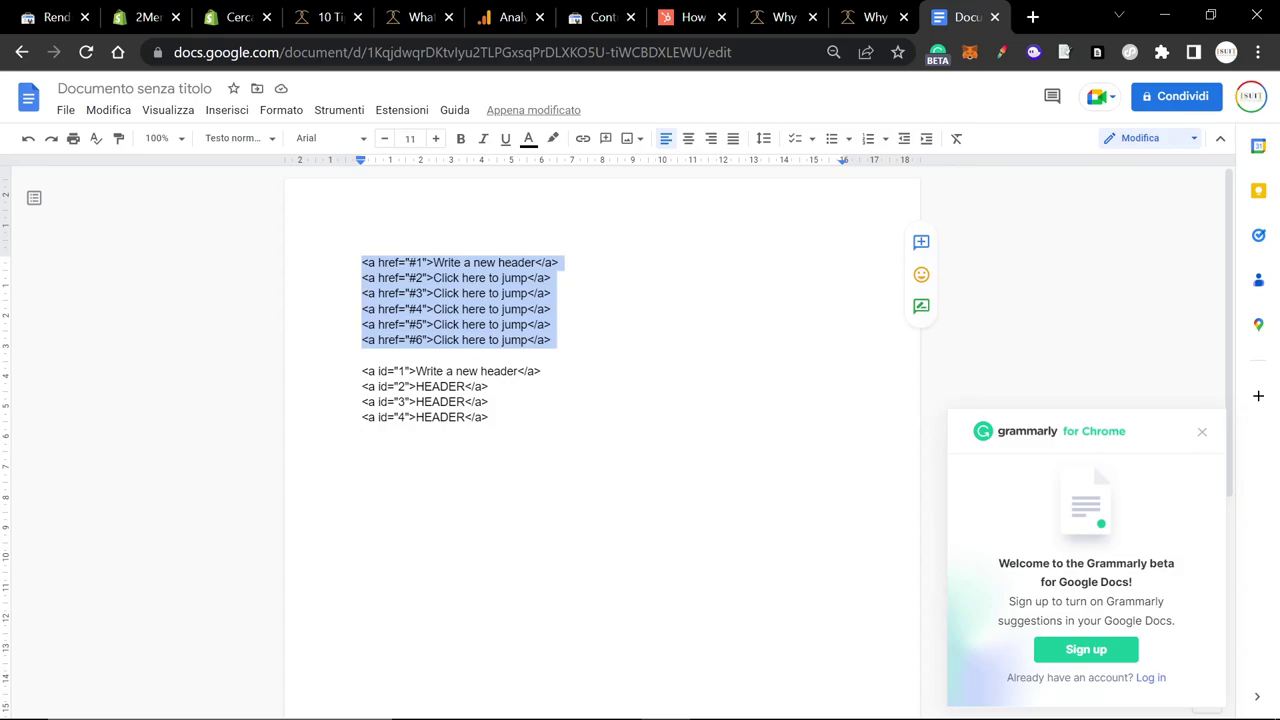
pyautogui.press('Right')
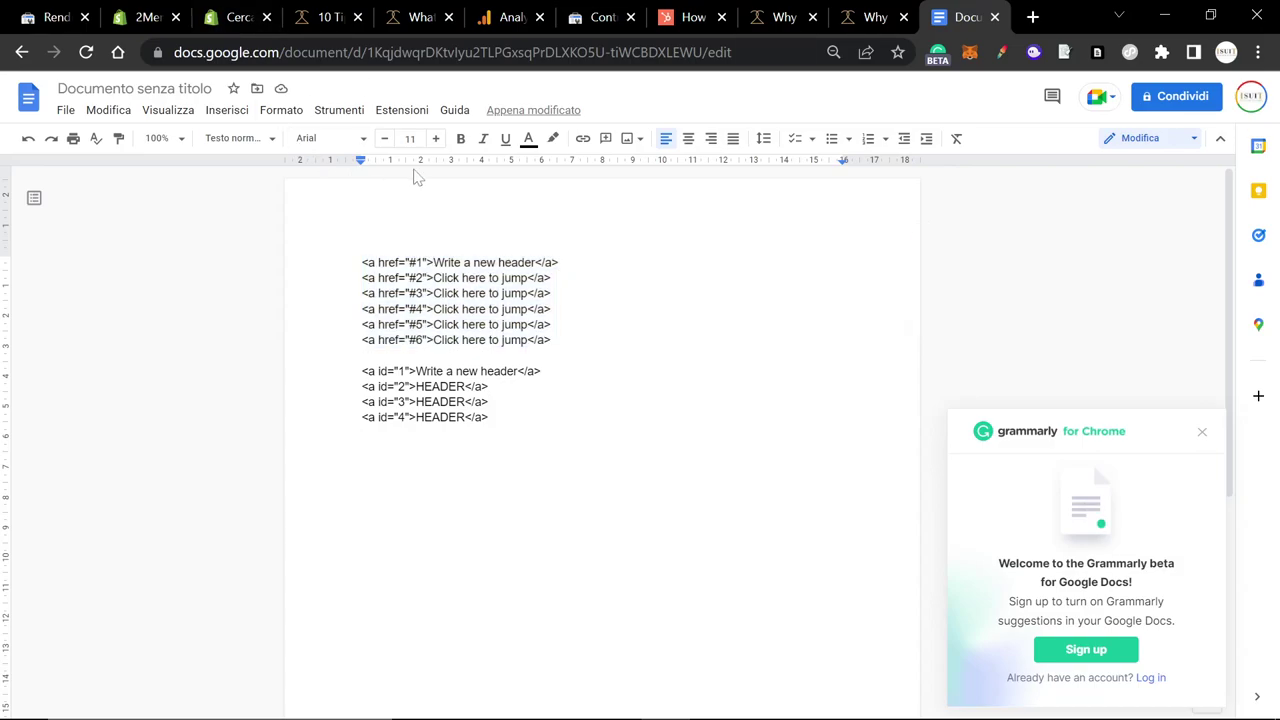
# Close the Grammarly for Chrome panel so the six jump links and four id anchors show
pyautogui.click(489, 386)
pyautogui.click(1204, 432)
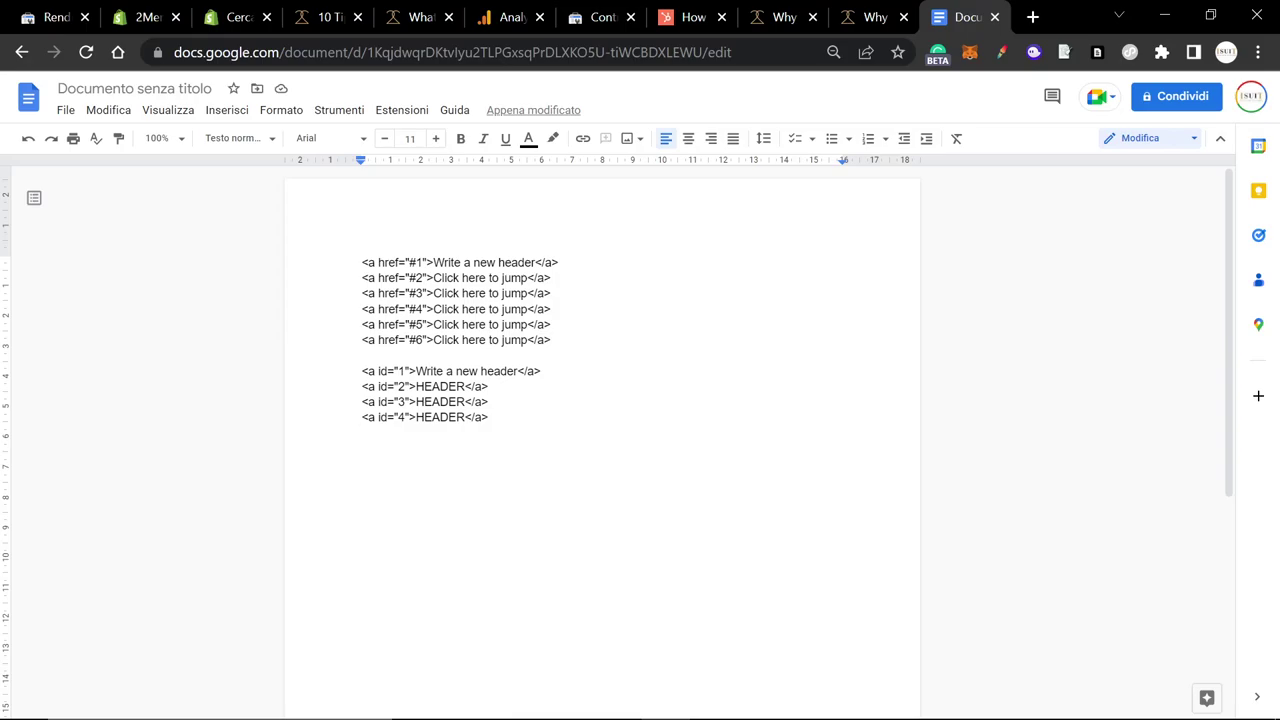
pyautogui.hotkey('alt', 'Tab')
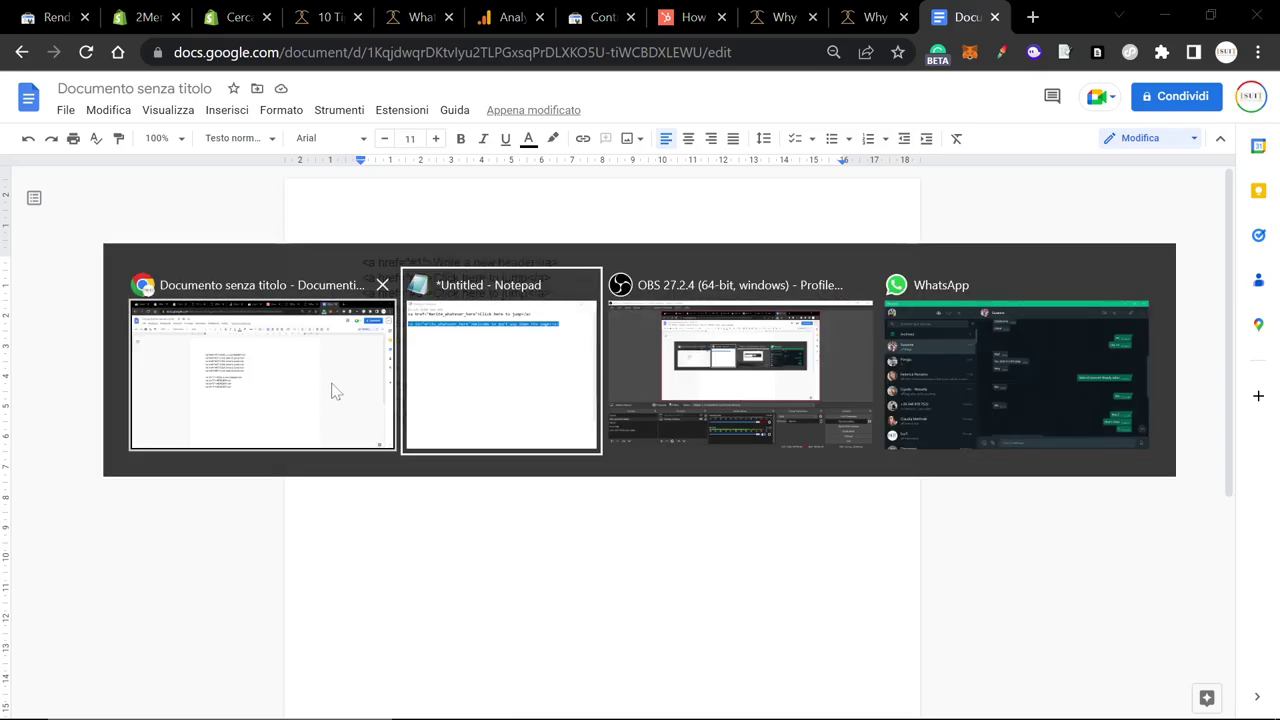